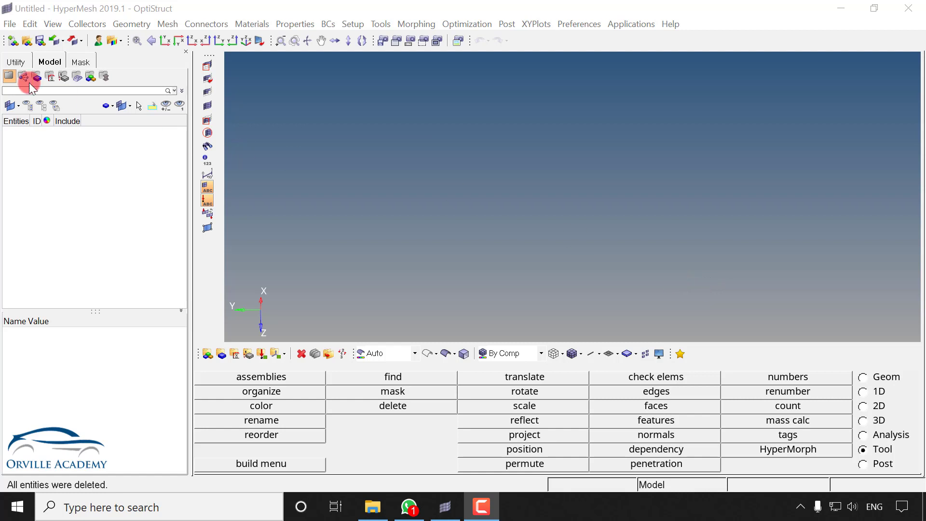
Step: Open the Left_rail_Final.hm model and show it in isometric view
left_click(23, 42)
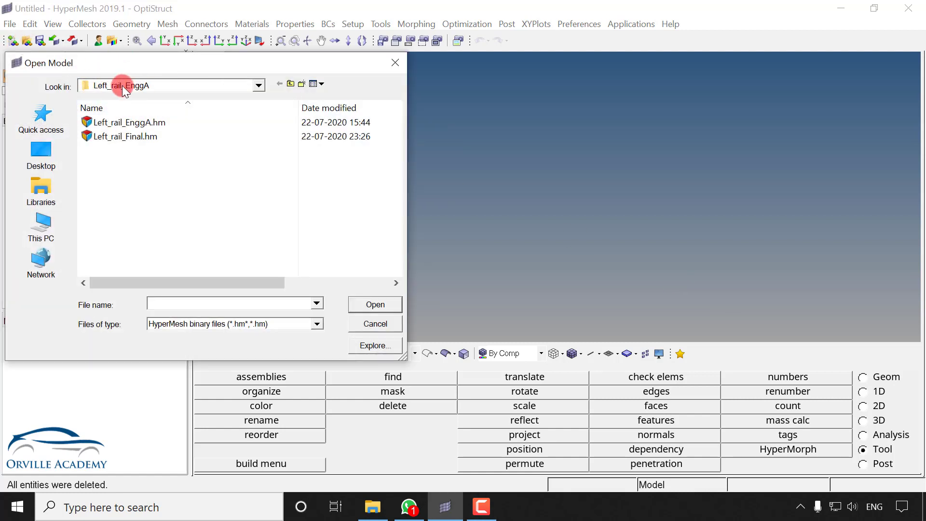
left_click(122, 140)
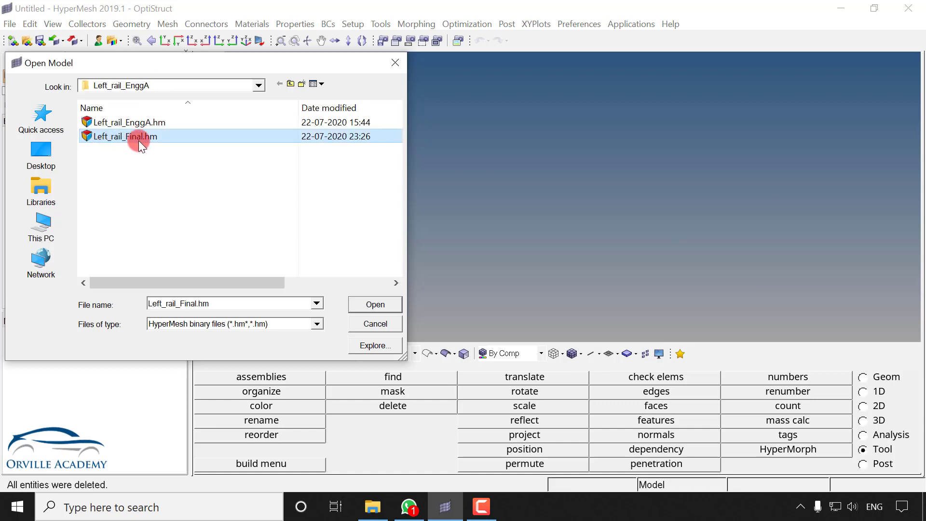
left_click(376, 305)
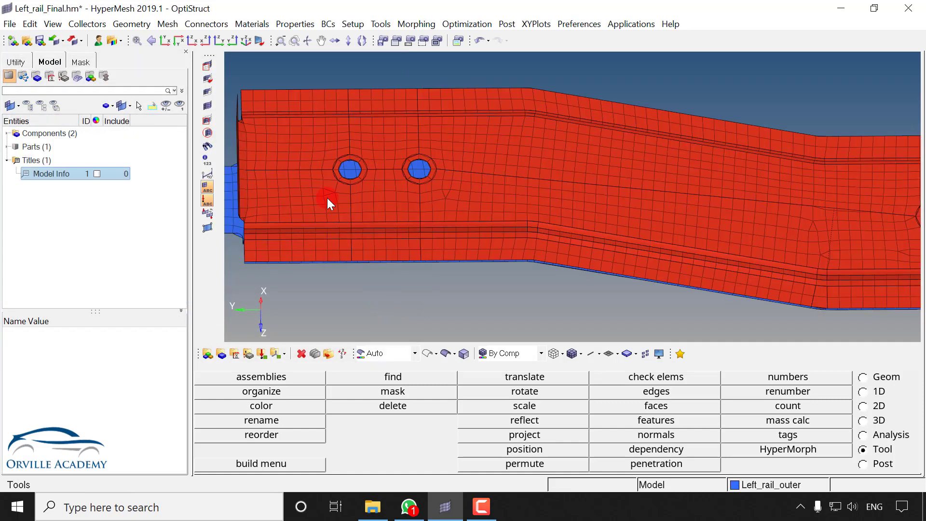
left_click(246, 41)
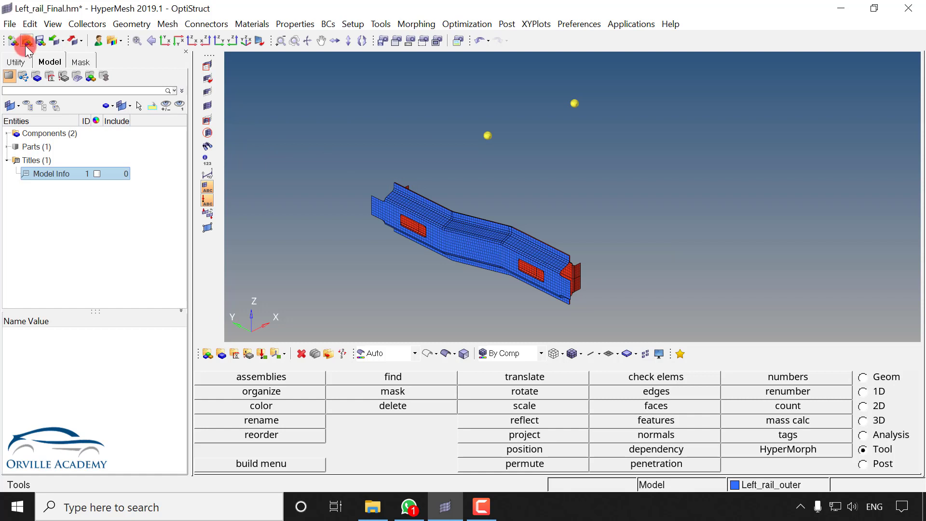
Step: Set up a HyperMesh model import and add Rear_Truss_Final.hm from the Rear_Truss_EnggB folder to the file list
left_click(50, 41)
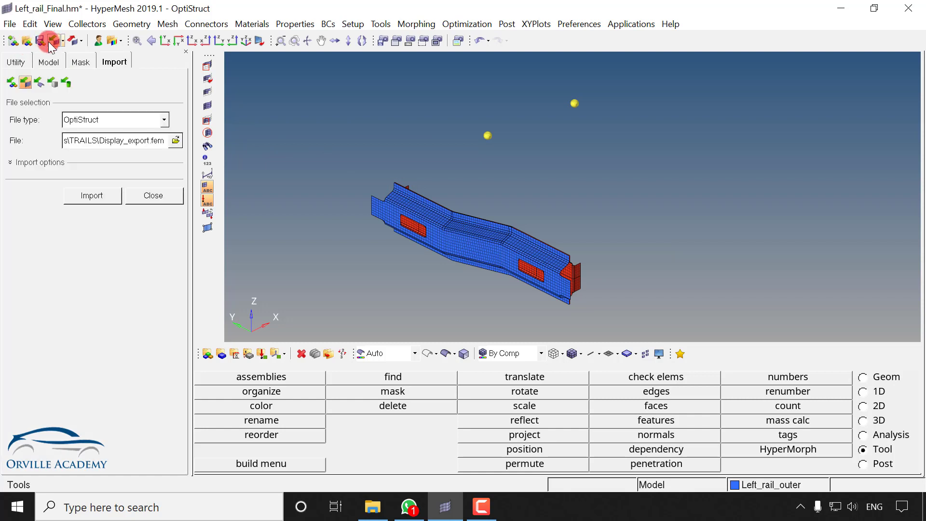
left_click(13, 83)
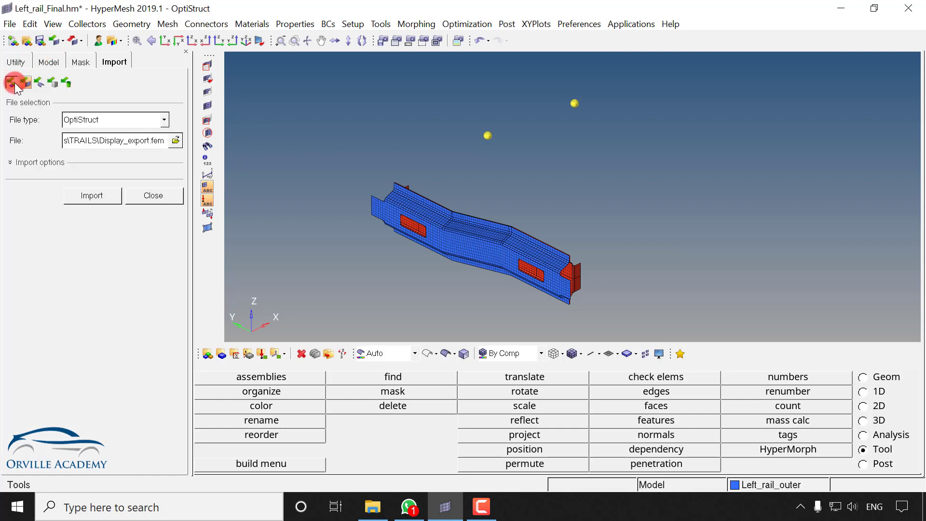
left_click(33, 134)
left_click(34, 121)
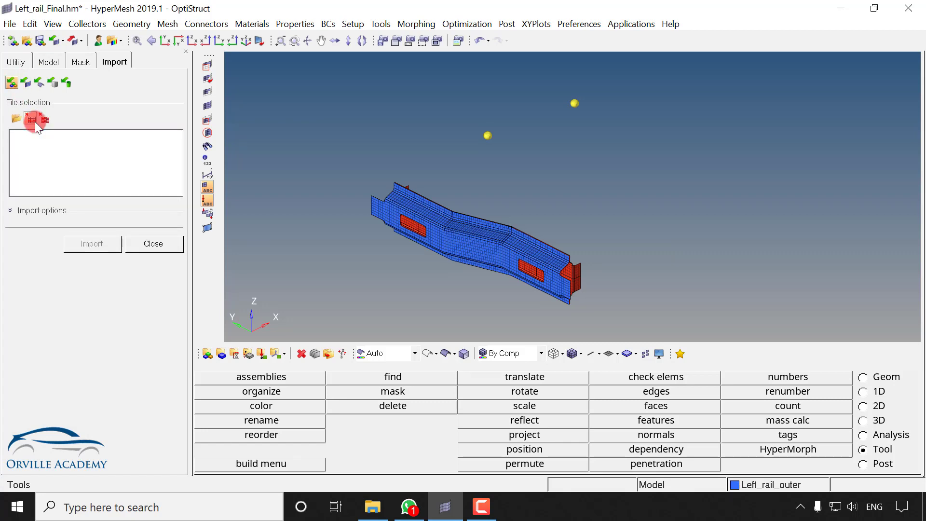
left_click(15, 119)
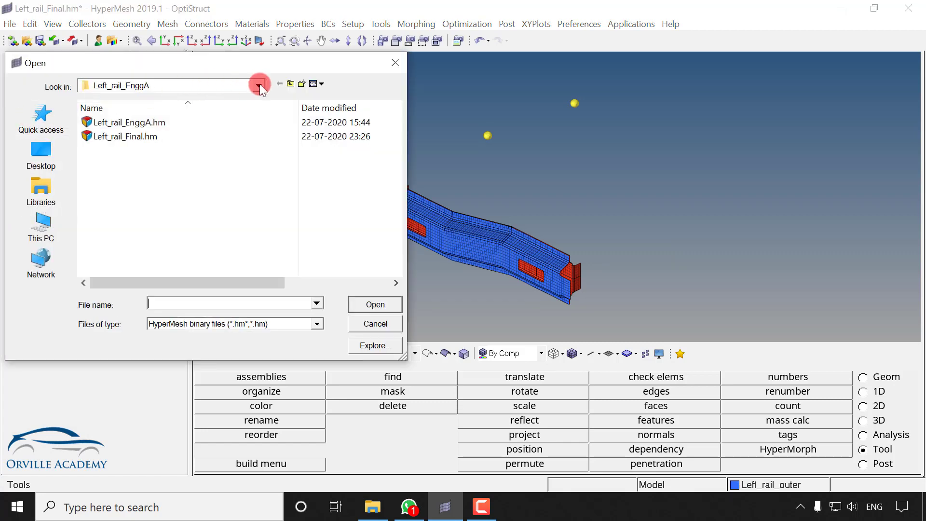
left_click(290, 84)
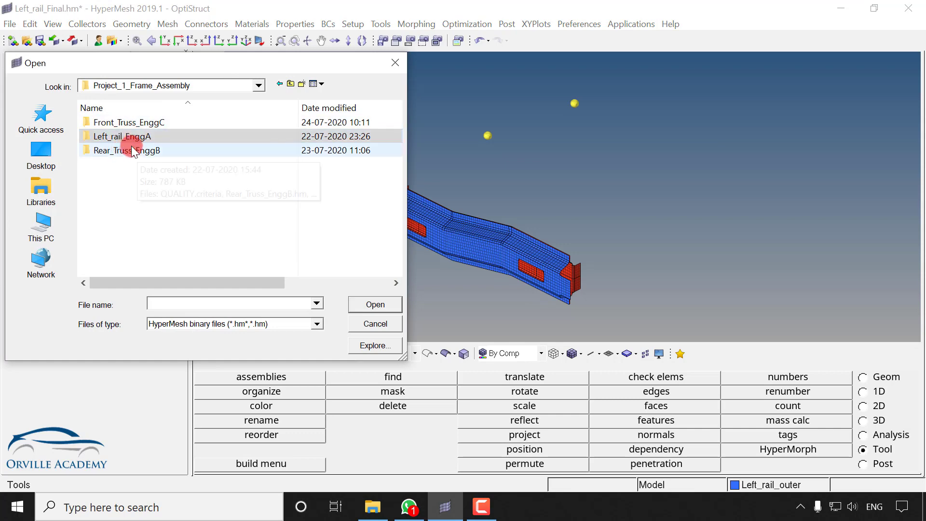
left_click(132, 150)
double_click(132, 150)
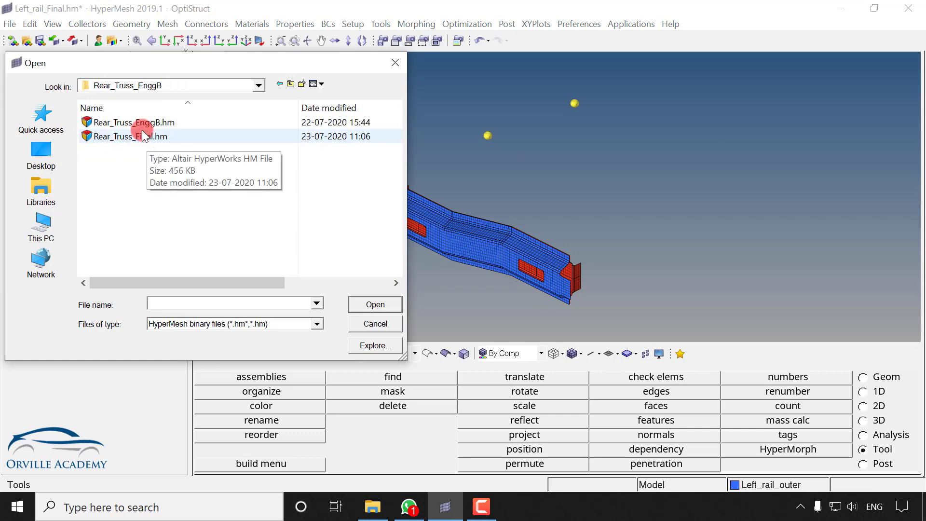
left_click(143, 137)
left_click(375, 304)
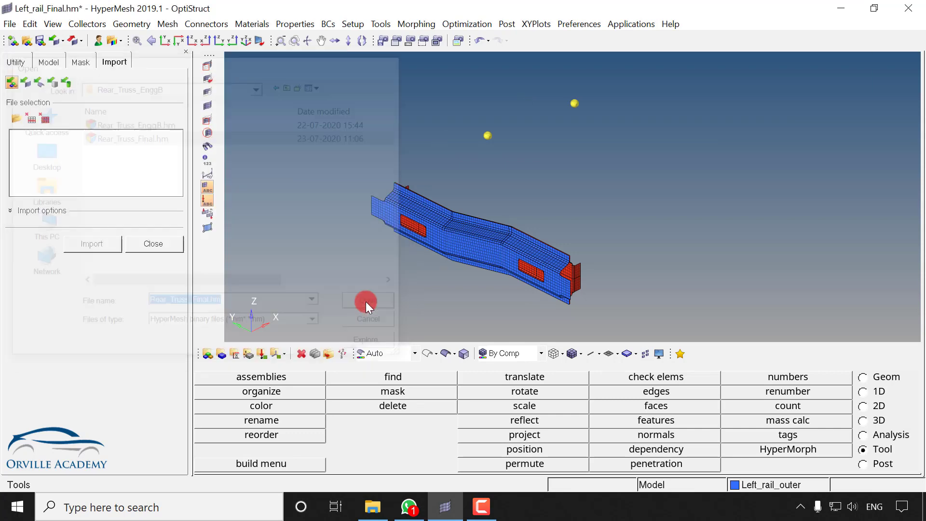
left_click(117, 139)
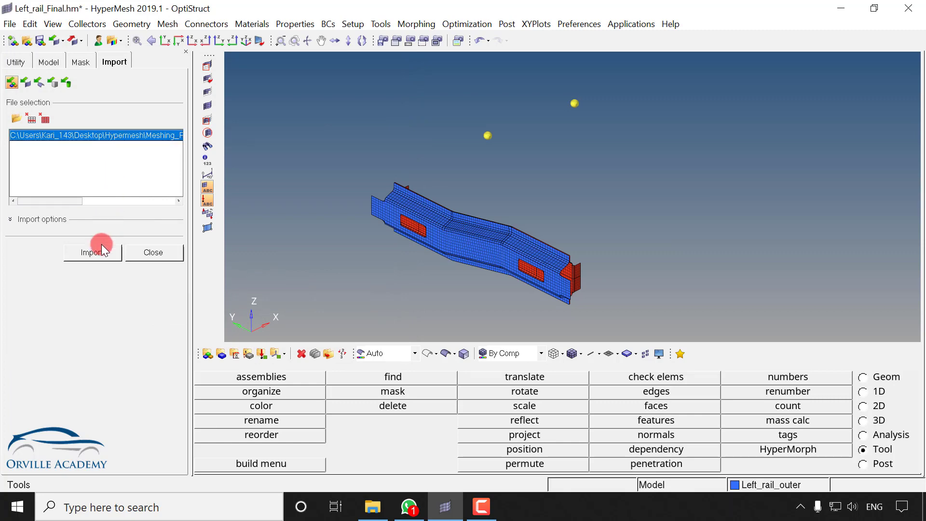
Step: Add Front_Truss_Final.hm from the Front_Truss_EnggC folder and import both truss models into the current model
left_click(19, 122)
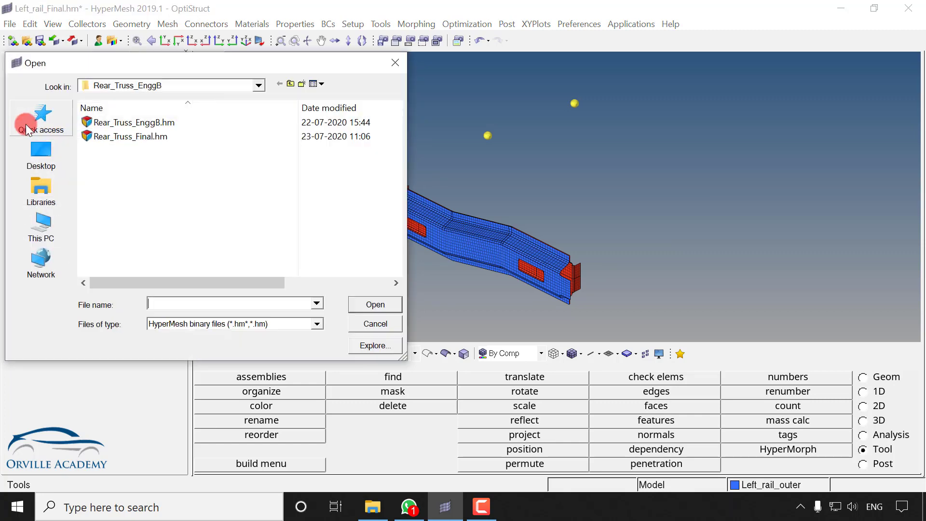
left_click(291, 84)
double_click(198, 127)
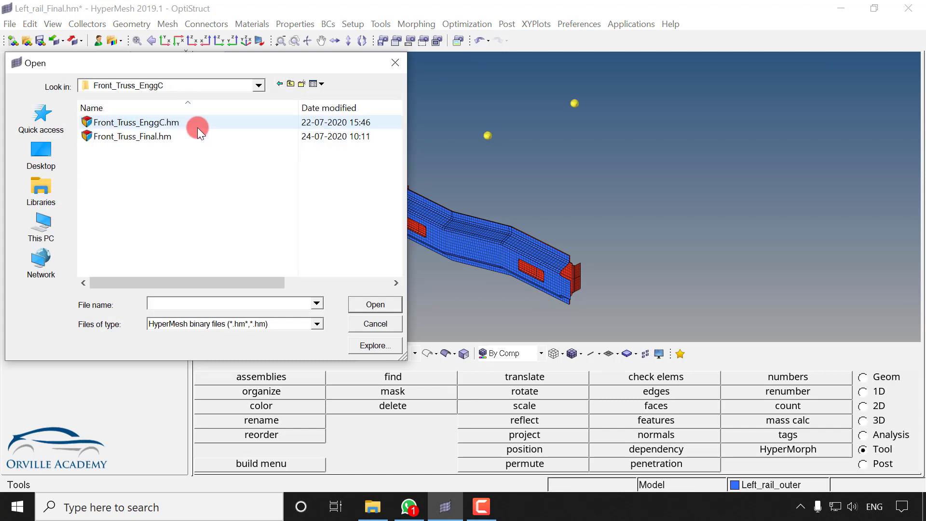
left_click(164, 136)
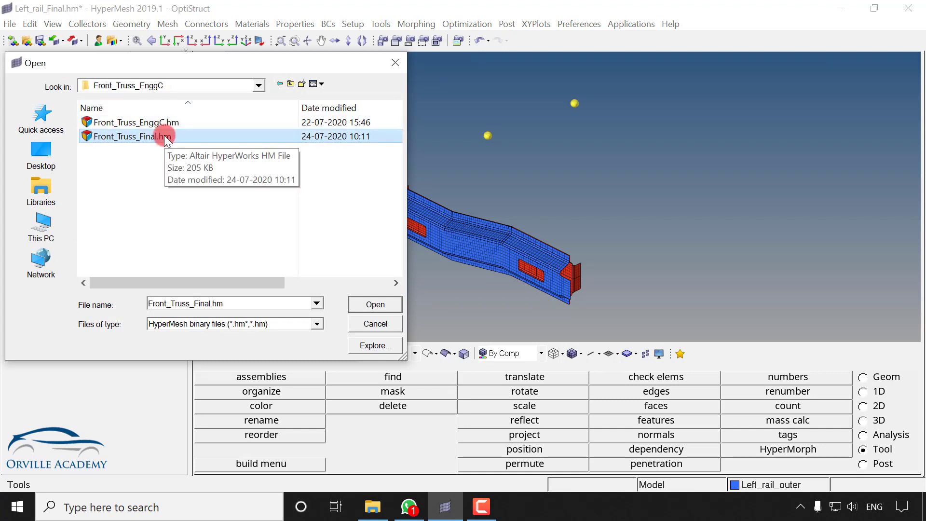
left_click(371, 303)
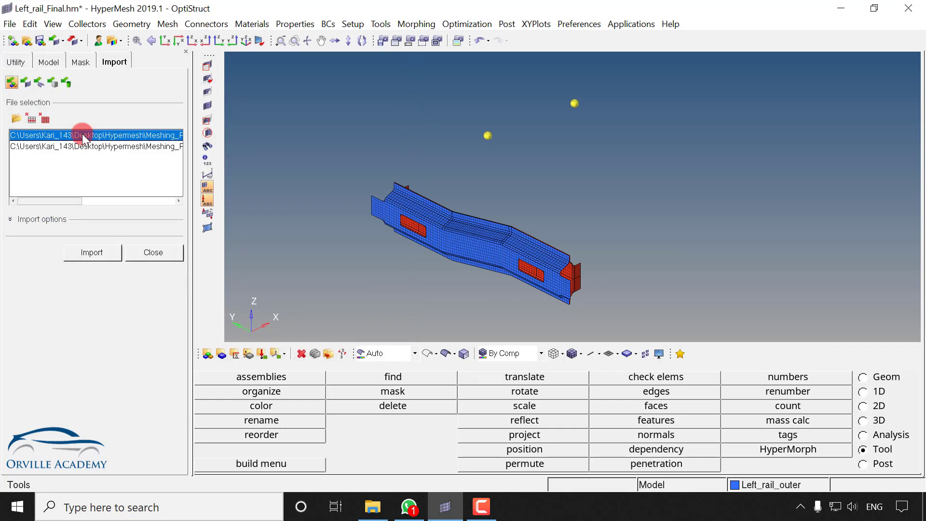
left_click(86, 251)
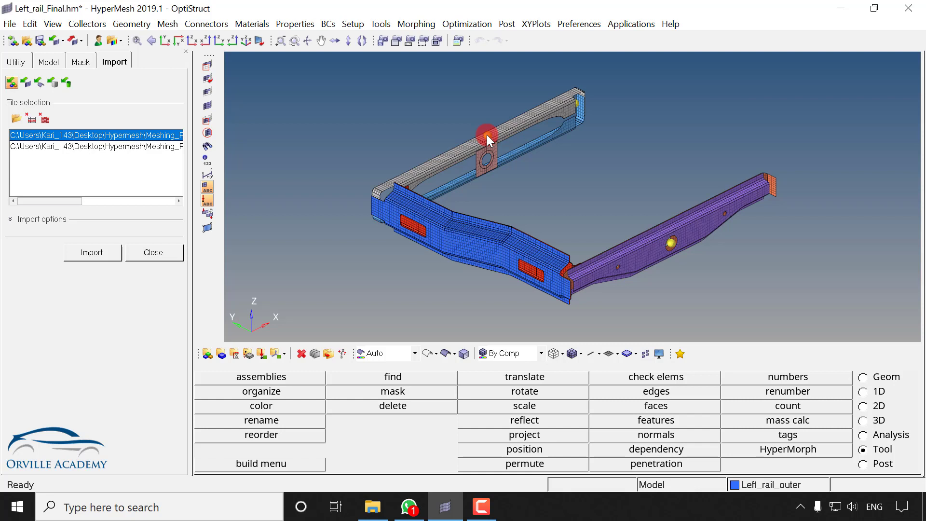
left_click(151, 252)
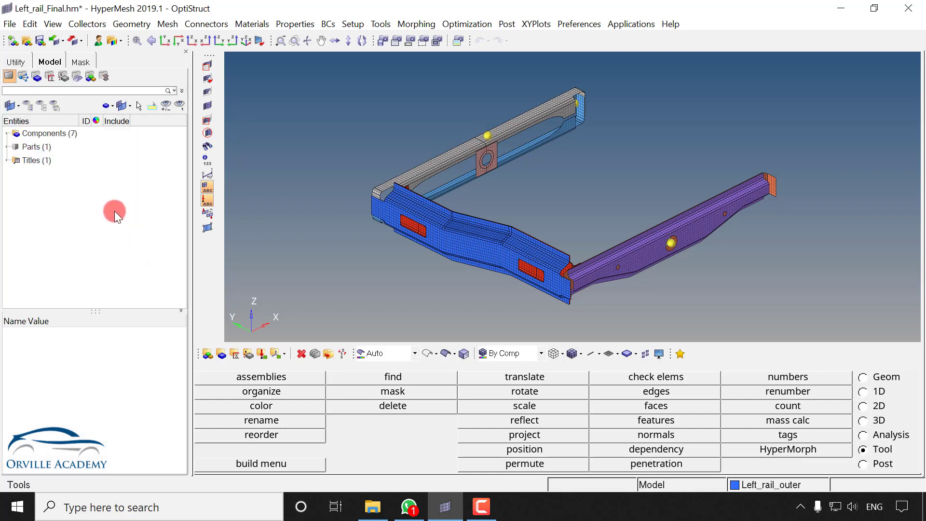
Step: Expand the component list and create a component named Right_Rail_Outer with no property
left_click(7, 134)
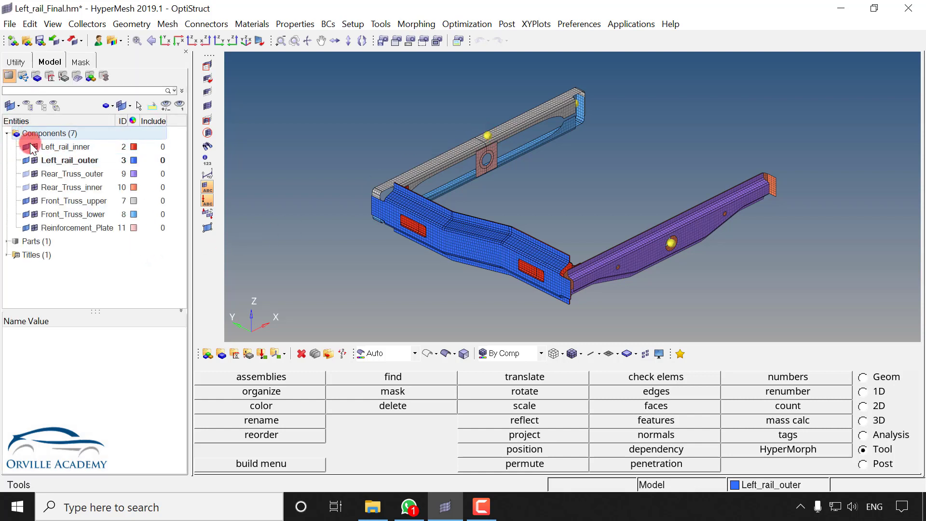
left_click(61, 149)
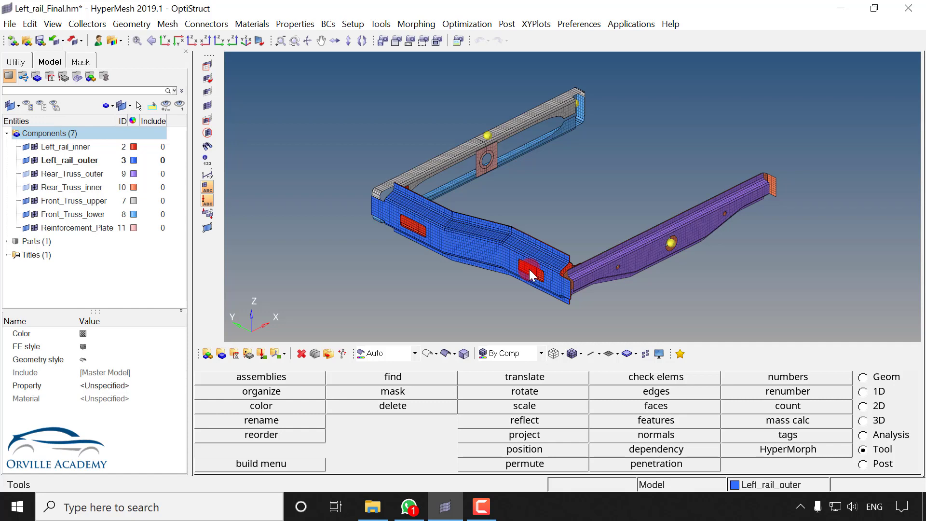
scroll(531, 274, "up", 2)
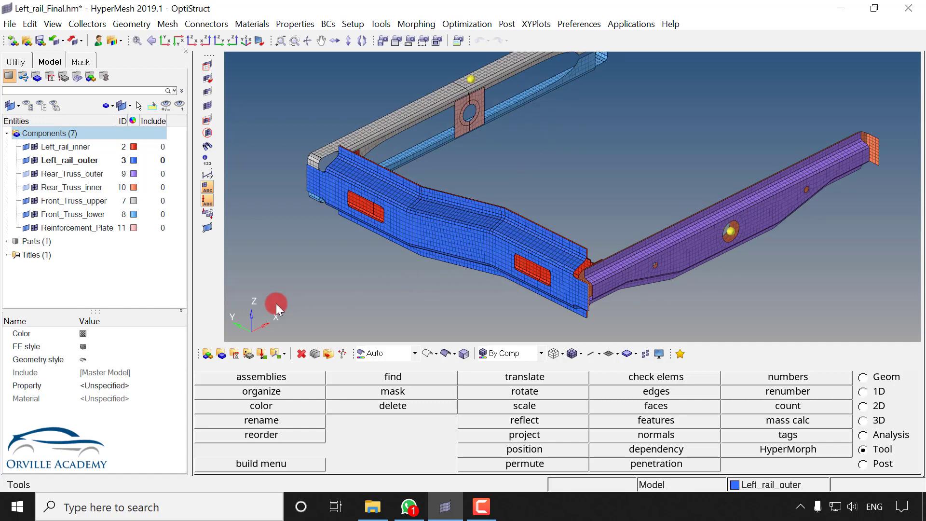
left_click(208, 354)
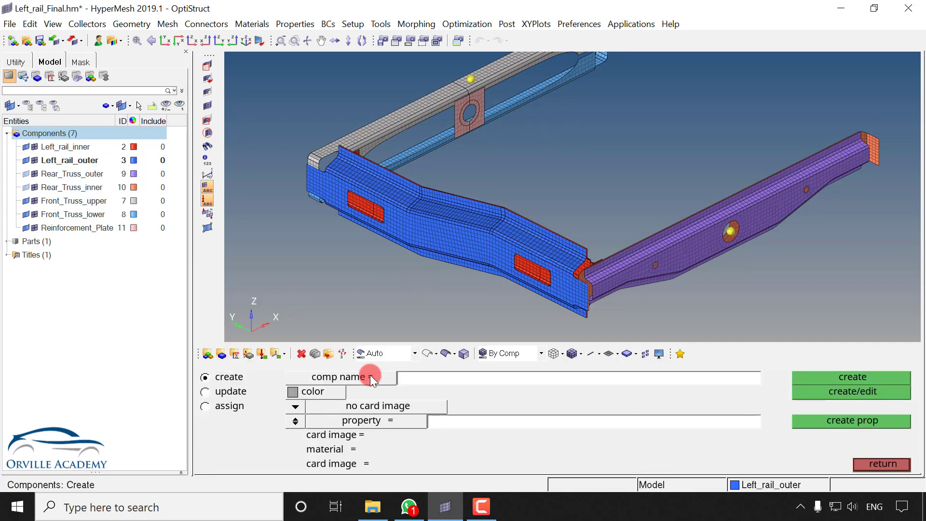
left_click(303, 418)
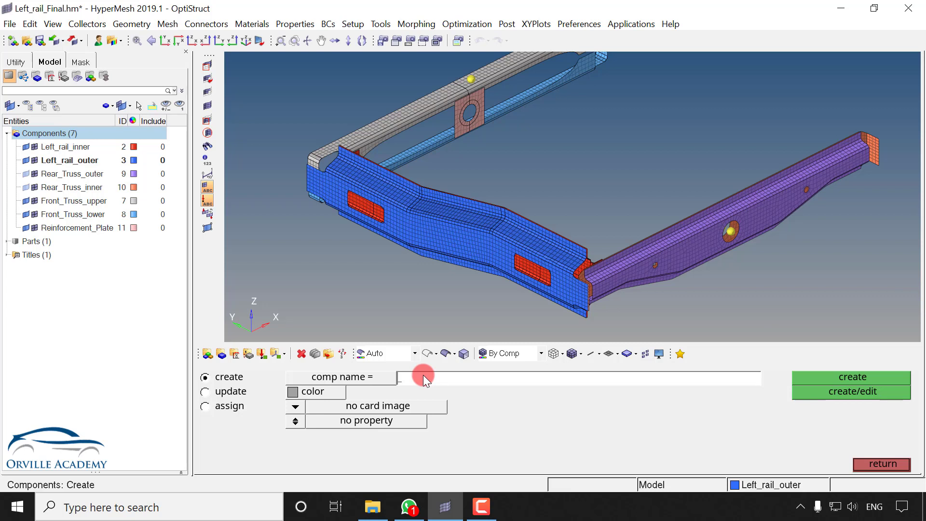
type("R")
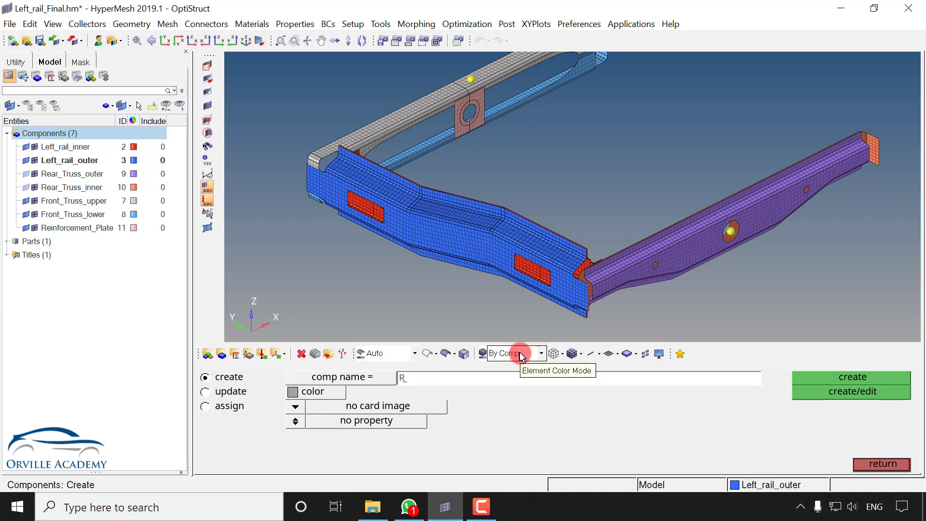
type("ight_Rail_Outer")
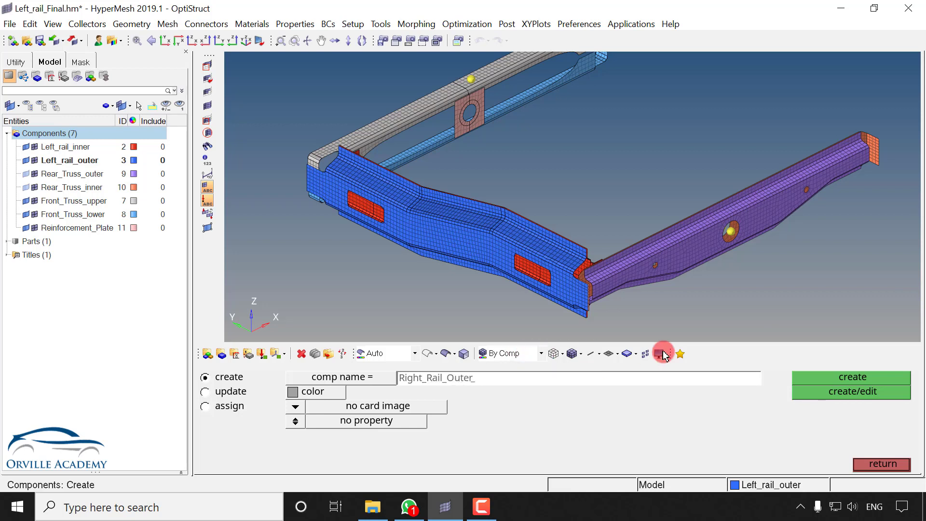
left_click(833, 392)
Step: Create a second component named Right_Rail_Inner with no card image and no property
left_click(499, 376)
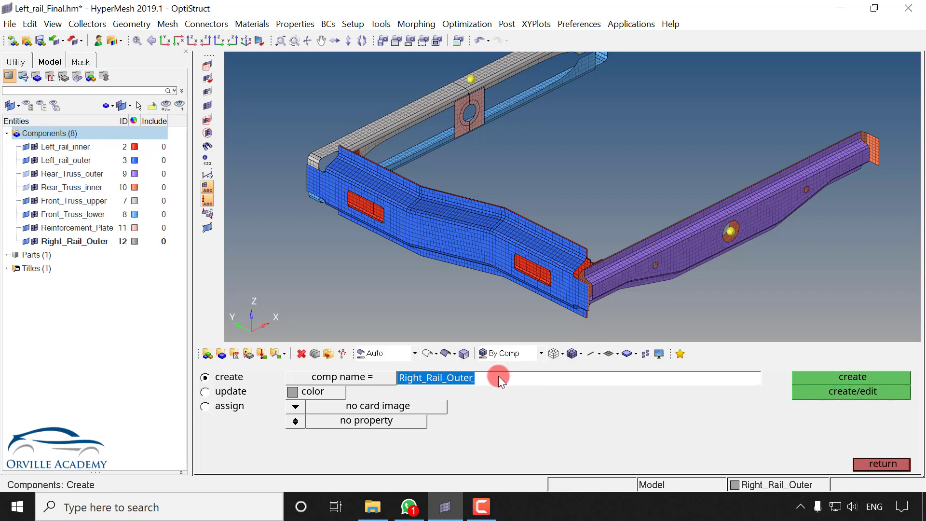
key("BackSpace")
key("BackSpace")
key("BackSpace")
key("BackSpace")
key("BackSpace")
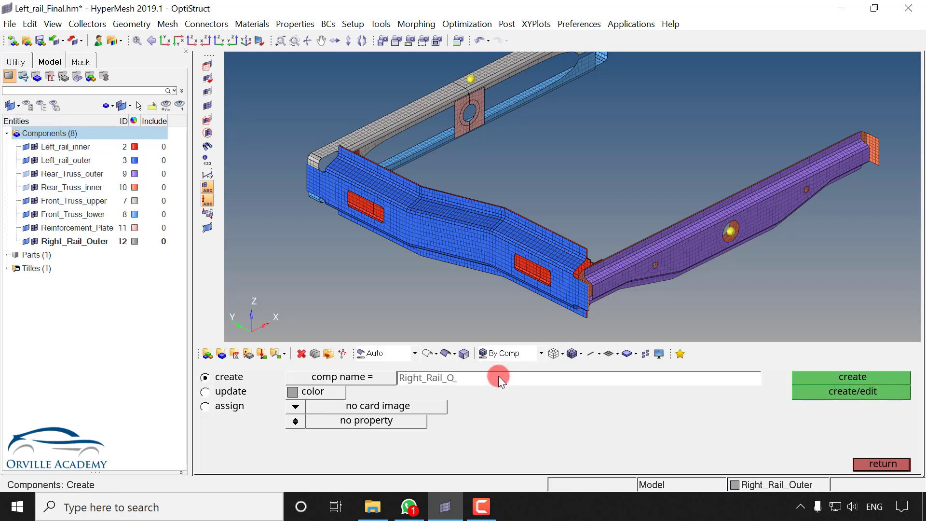
type("Inner")
left_click(856, 389)
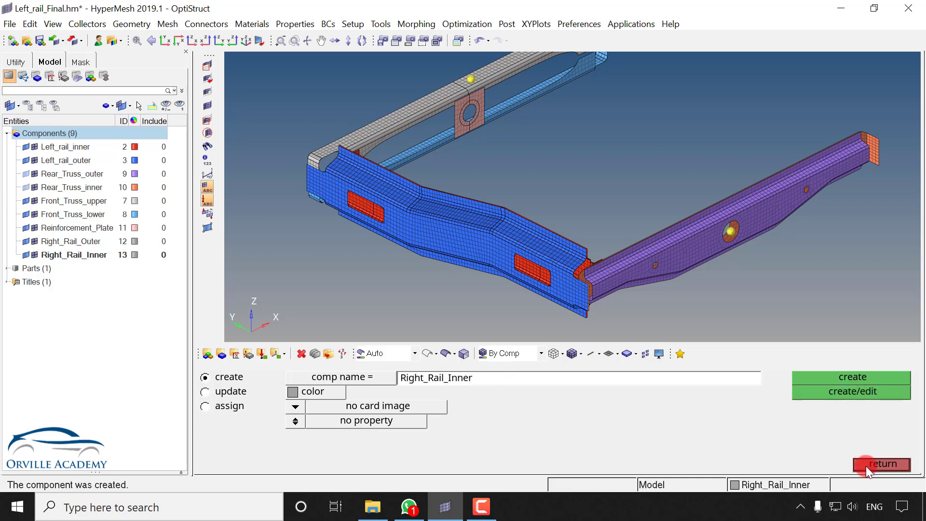
left_click(867, 465)
Step: Colour the Right_Rail_Outer component red and the Right_Rail_Inner component blue
left_click(85, 242)
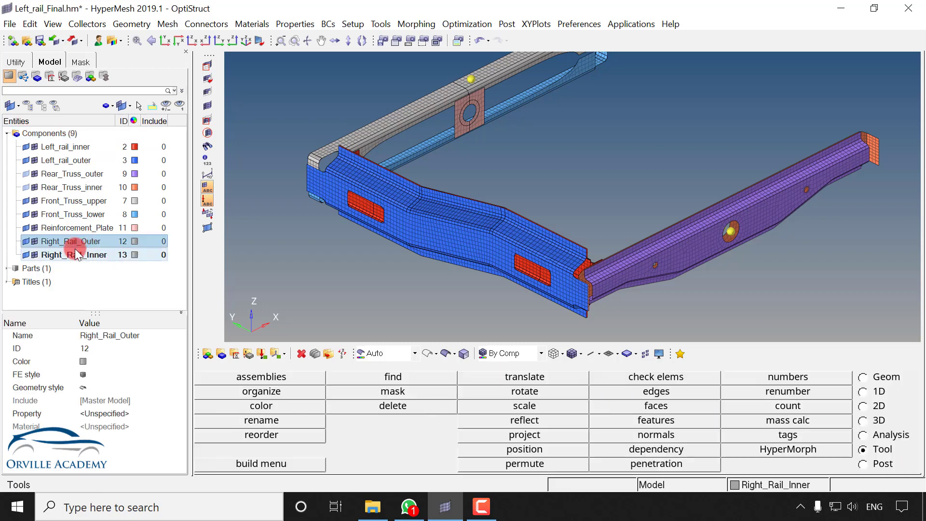
left_click(75, 253, "ctrl")
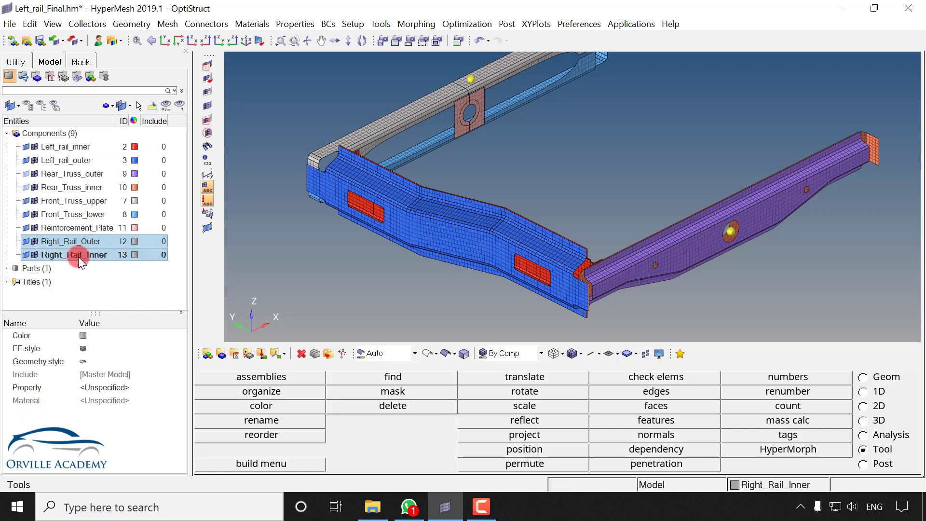
left_click(137, 256)
left_click(124, 295)
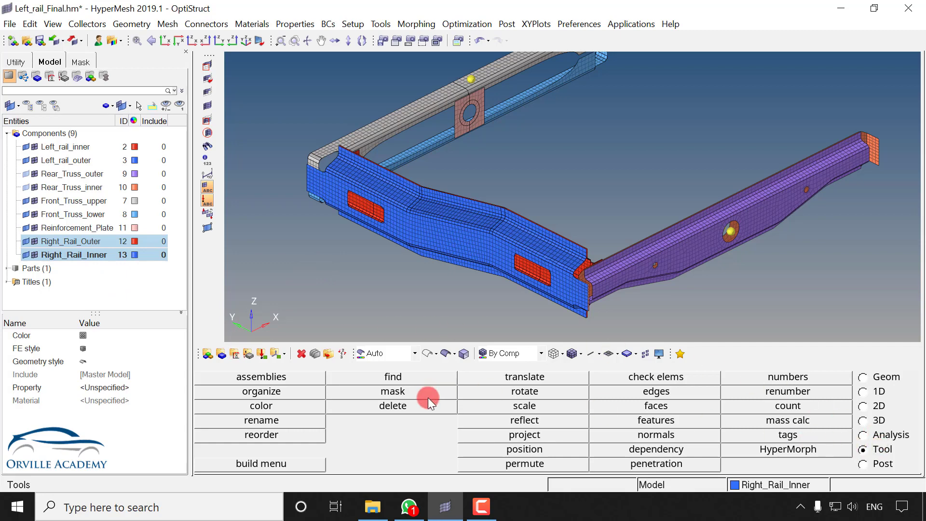
Step: Start the Reflect tool for elements and select all of the left rail inner's mesh by attached elements
left_click(525, 420)
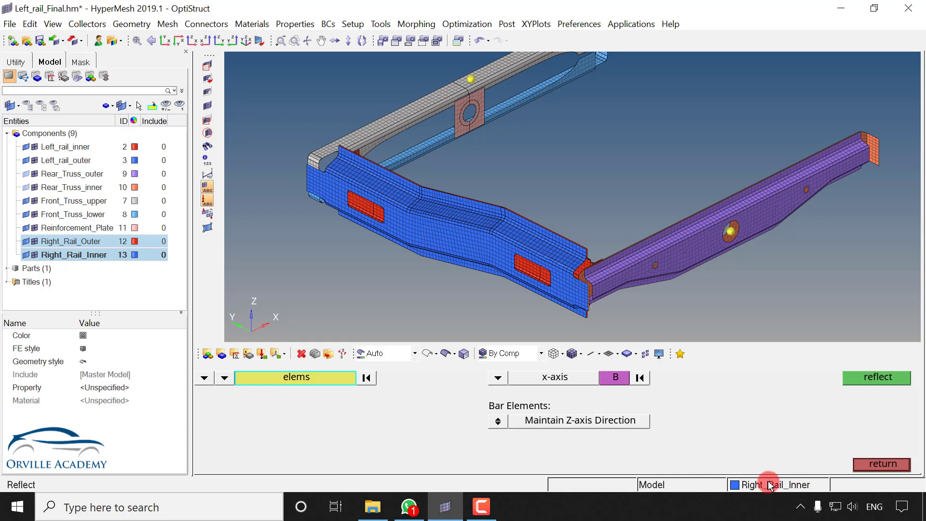
scroll(537, 276, "up", 3)
left_click(534, 256)
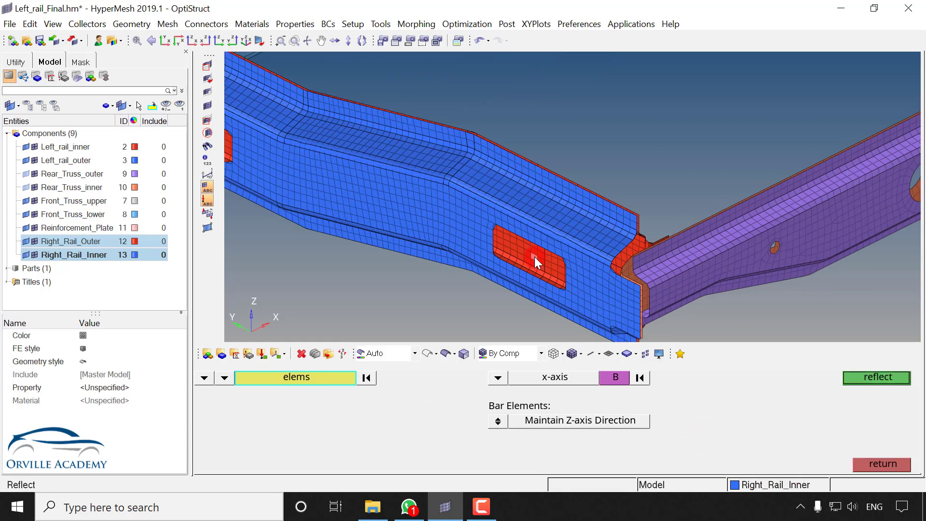
left_click(303, 376)
left_click(592, 421)
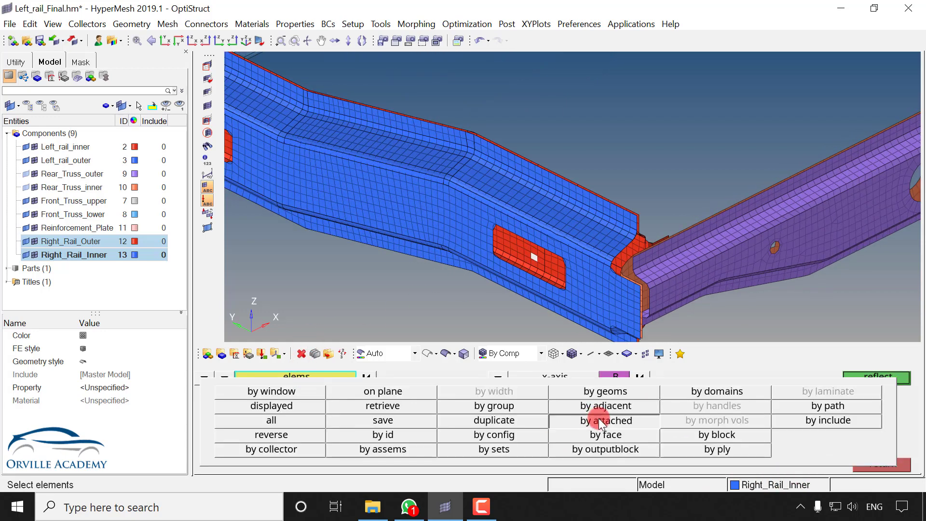
scroll(569, 333, "down", 3)
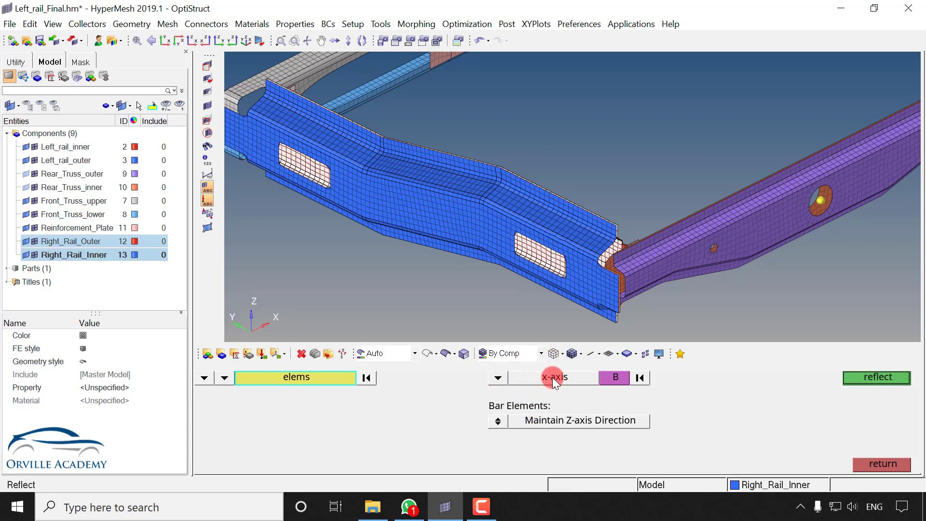
Step: Pick the node at the centre of the rear truss's middle hole as the base point for the x-axis reflection
left_click(616, 377)
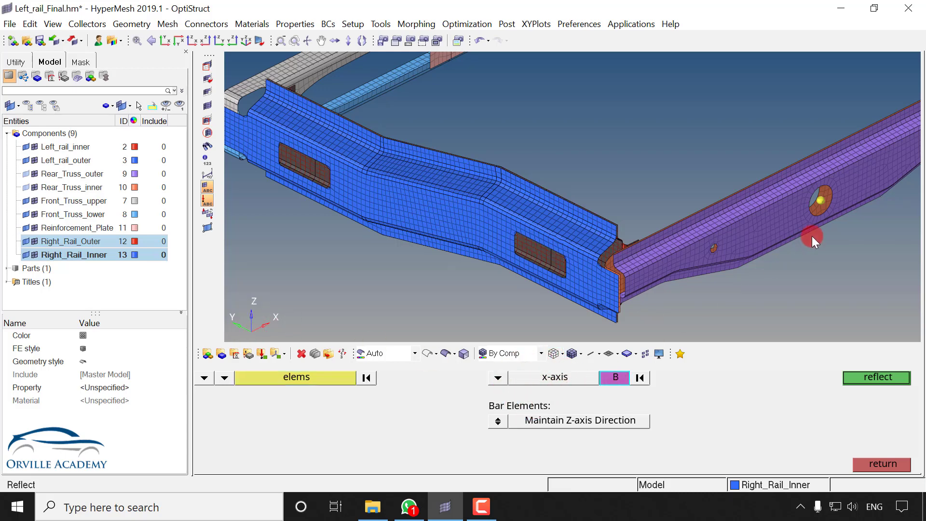
scroll(821, 206, "up", 5)
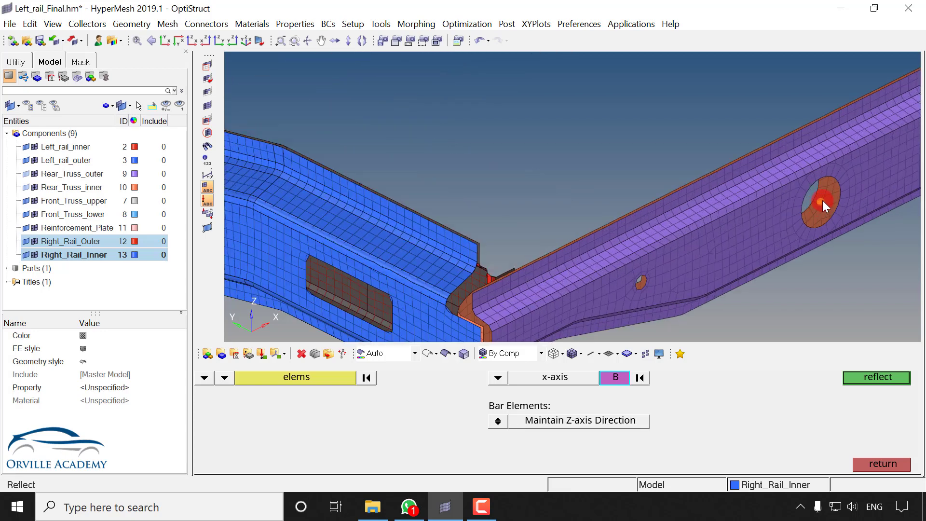
scroll(823, 201, "down", 8)
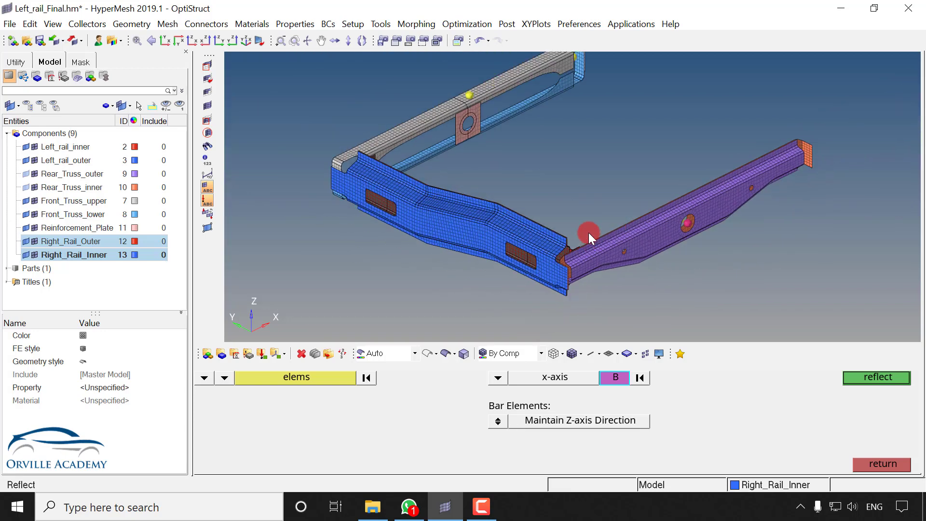
scroll(588, 233, "down", 3)
Step: Duplicate the selected left rail inner elements into the current component, Right_Rail_Inner, and reflect the copy about the x-axis
left_click(282, 380)
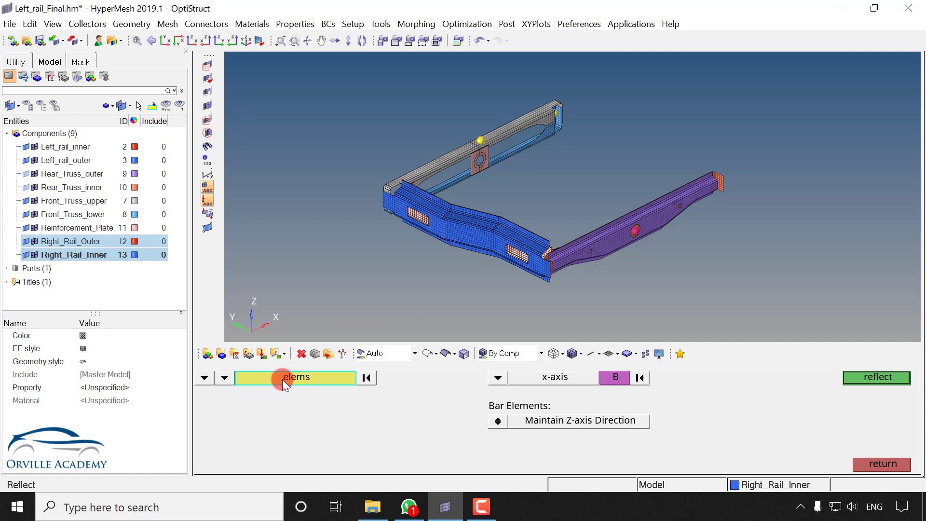
left_click(283, 379)
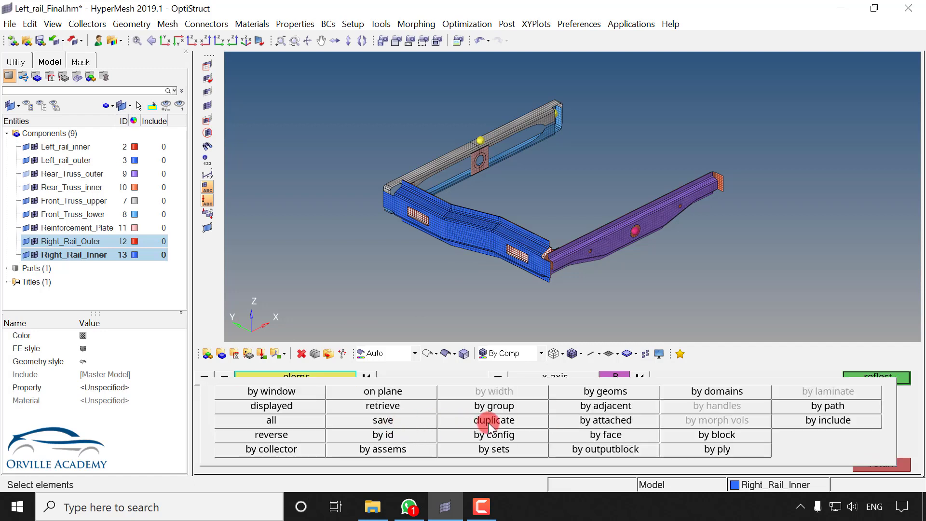
left_click(489, 421)
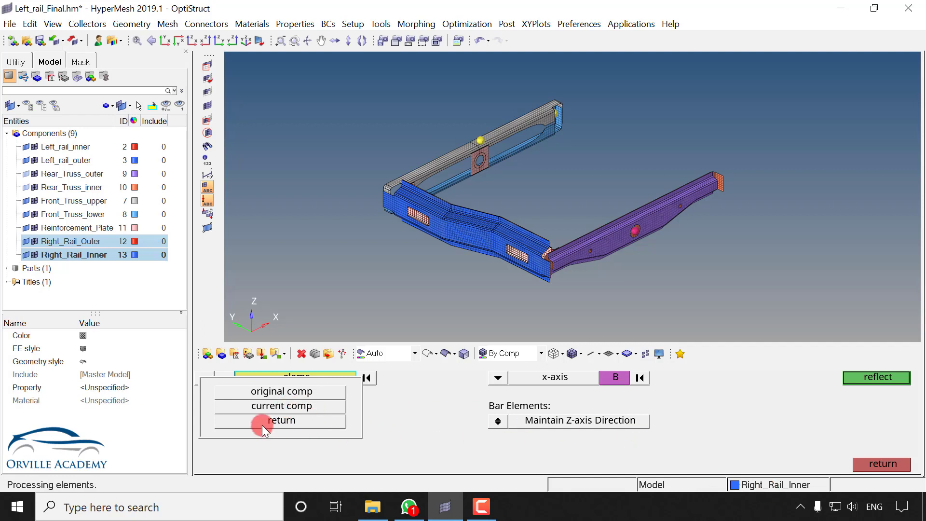
left_click(276, 408)
left_click(856, 380)
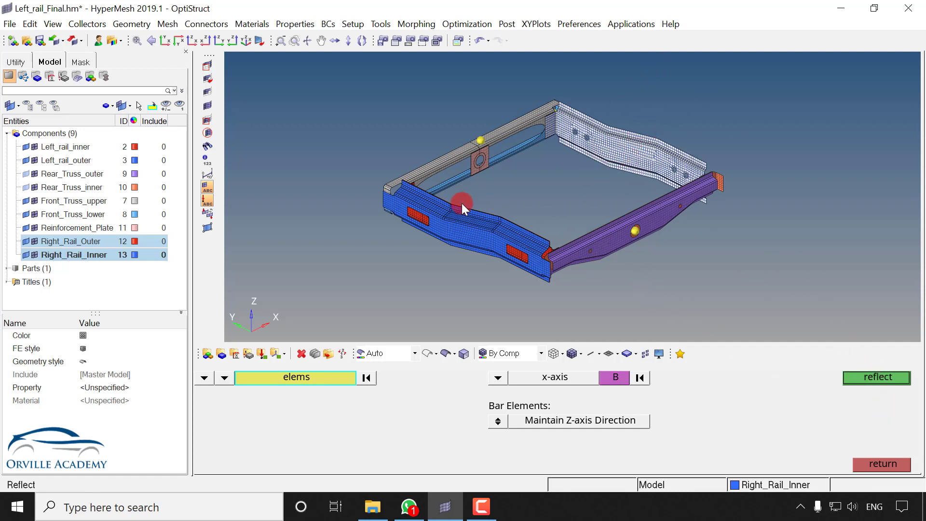
left_click(871, 464)
Step: Start the Reflect tool for surfaces and select the surfaces of the Left_rail_inner component by collector
left_click(864, 449)
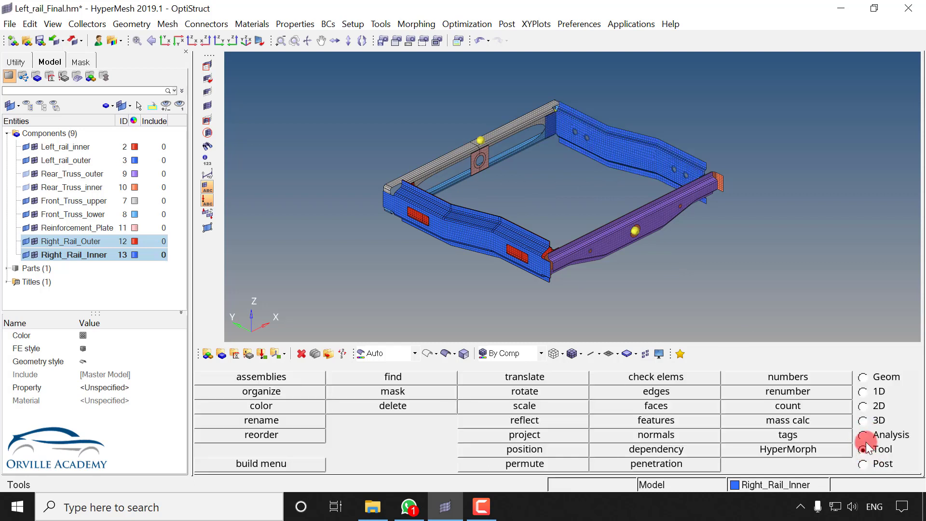
left_click(525, 420)
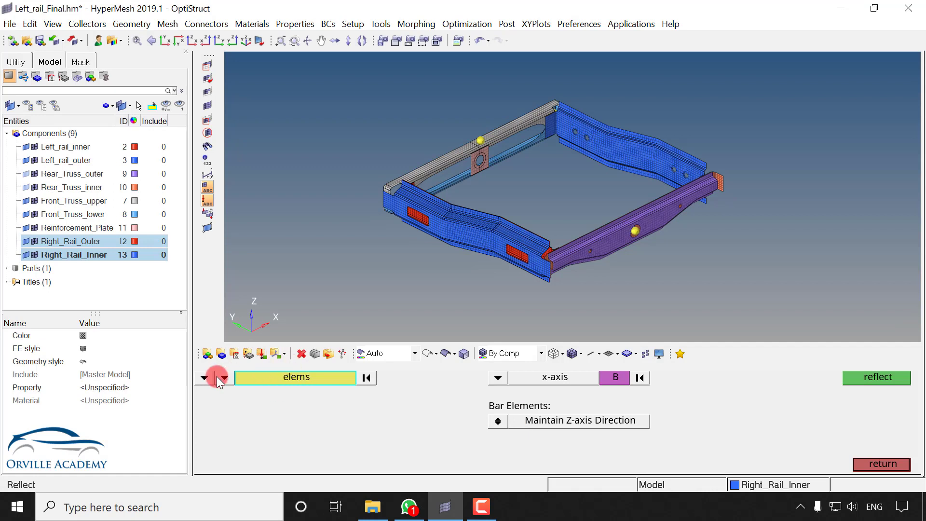
left_click(204, 379)
left_click(352, 398)
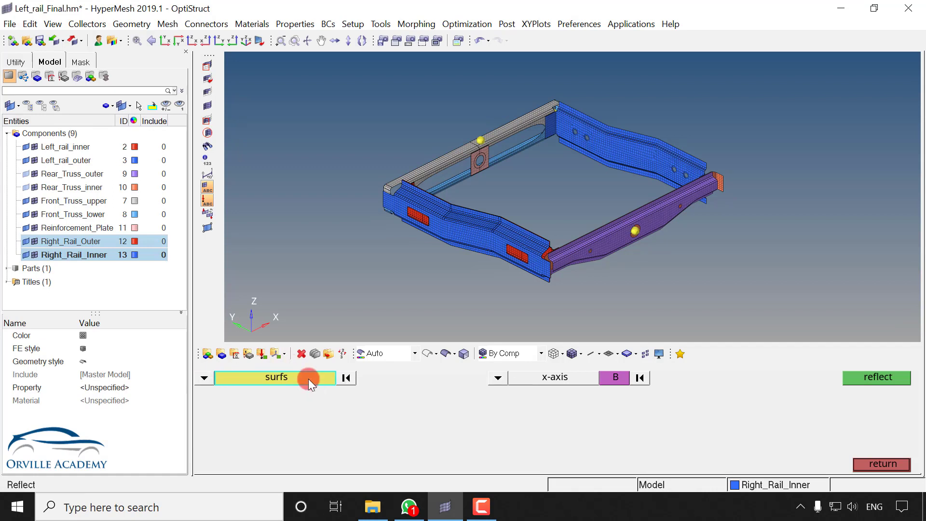
left_click(308, 379)
left_click(285, 449)
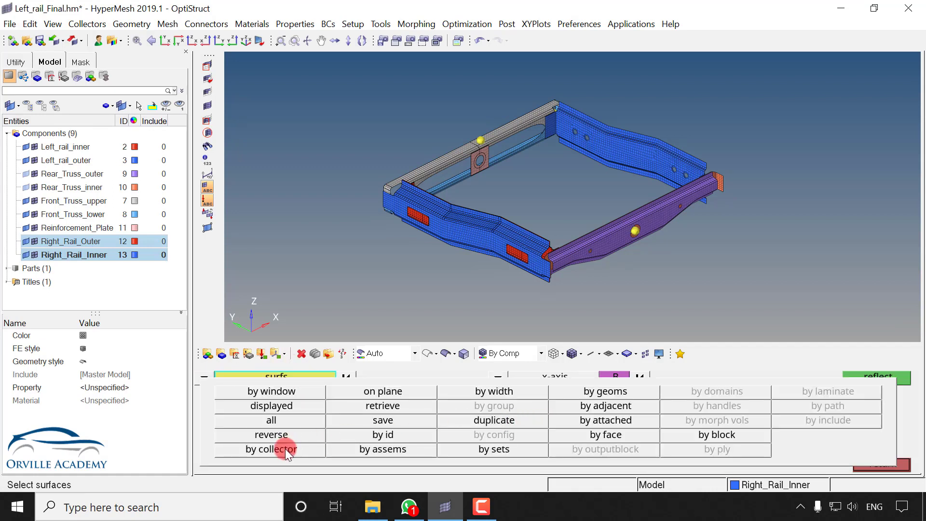
scroll(520, 258, "up", 2)
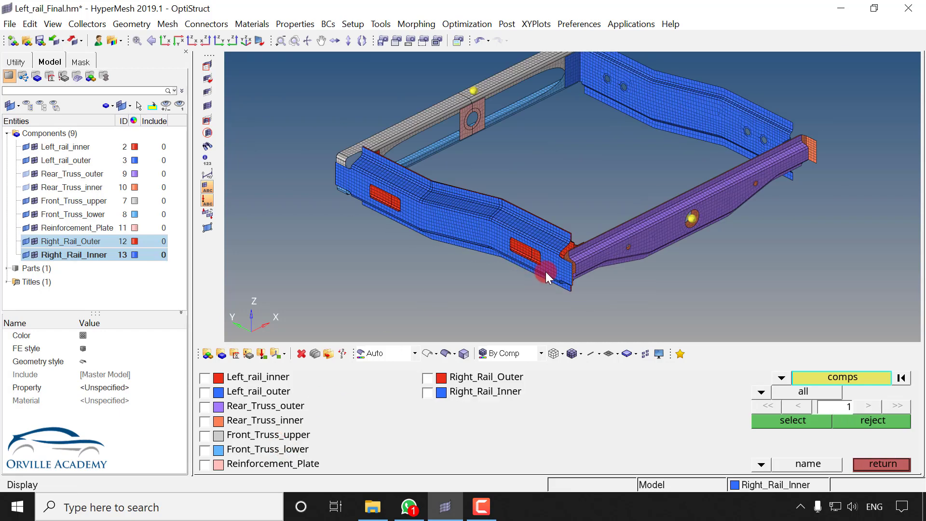
scroll(523, 252, "up", 2)
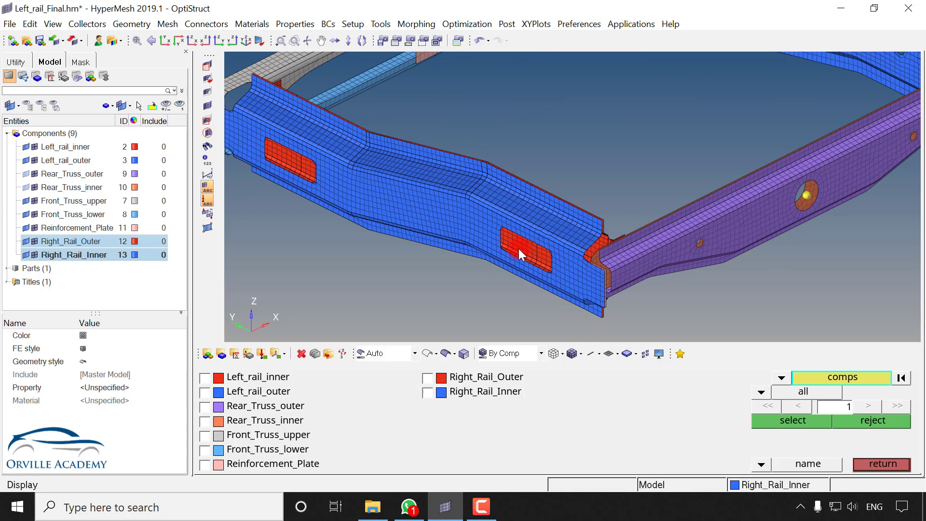
left_click(218, 377)
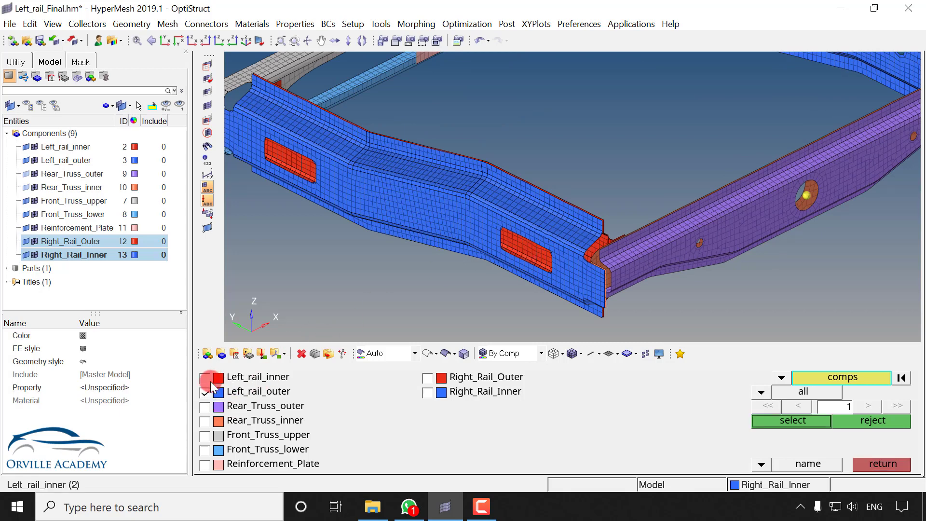
left_click(218, 392)
left_click(207, 394)
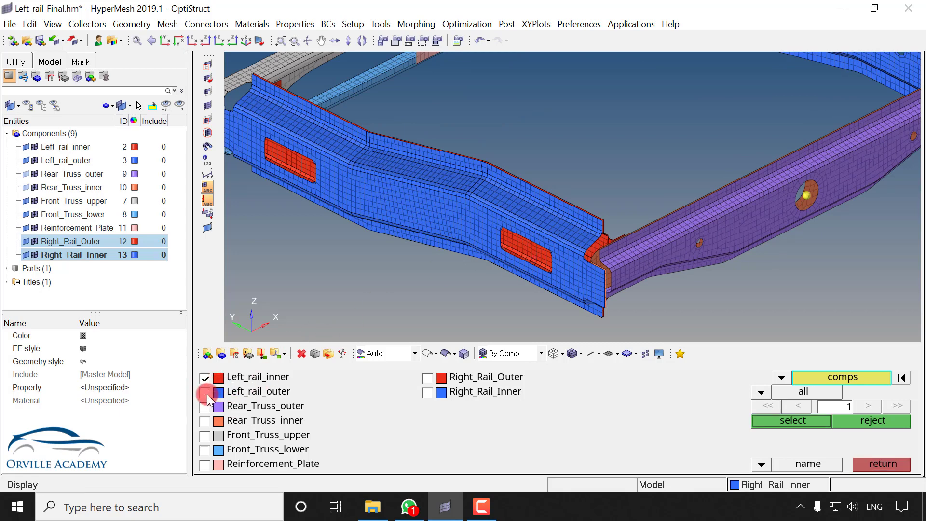
left_click(780, 428)
Step: Set the rear truss's middle hole centre node as the base point for reflecting the surfaces
mouse_move(553, 256)
left_mouse_down("ctrl")
mouse_move(486, 281)
mouse_move(424, 265)
mouse_move(489, 274)
mouse_move(617, 328)
left_mouse_up("ctrl")
left_click(615, 379)
left_click(696, 251)
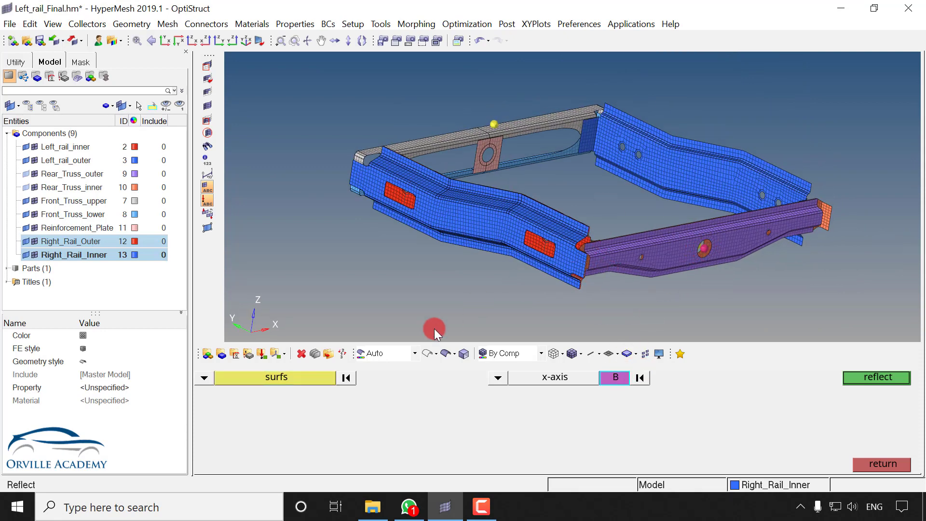
Step: Duplicate the selected left rail inner surfaces into the current component and reflect the copy about the x-axis
left_click(307, 383)
left_click(306, 381)
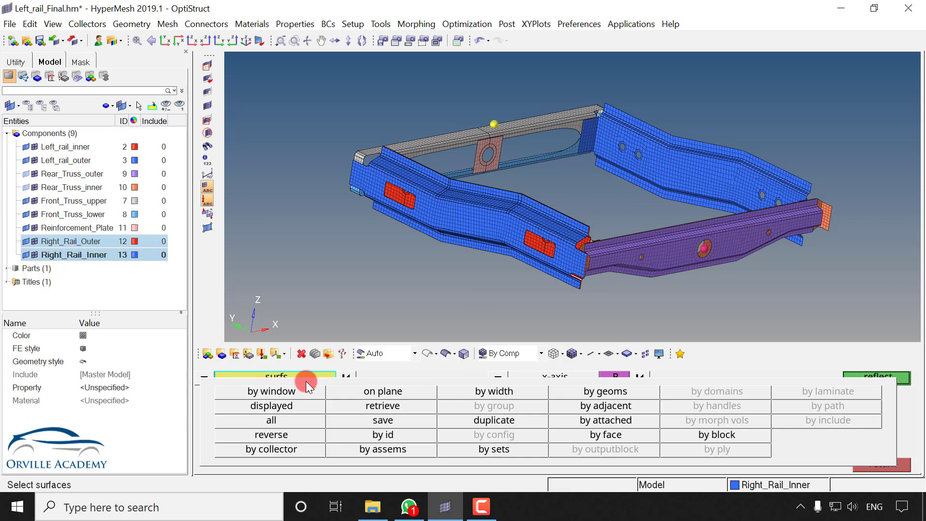
left_click(514, 418)
left_click(261, 410)
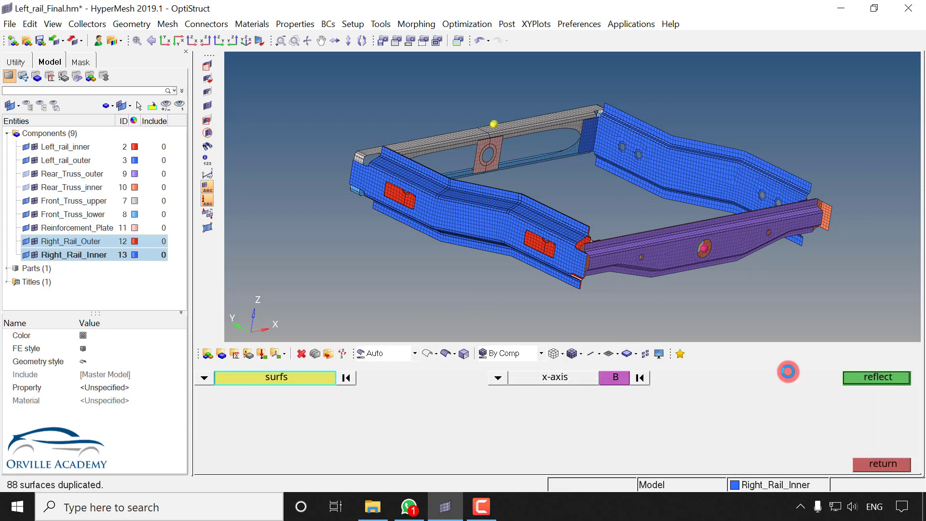
left_click(868, 377)
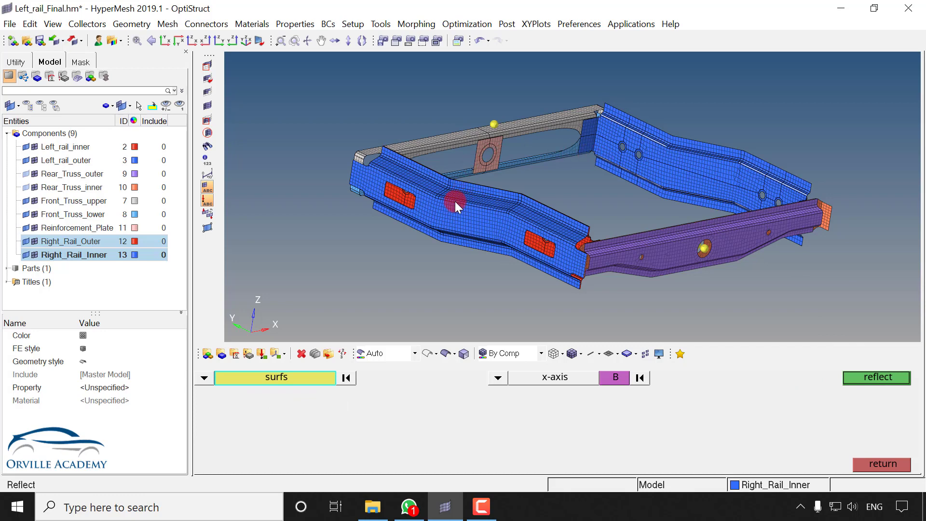
left_click_drag(445, 215, 446, 218, "ctrl")
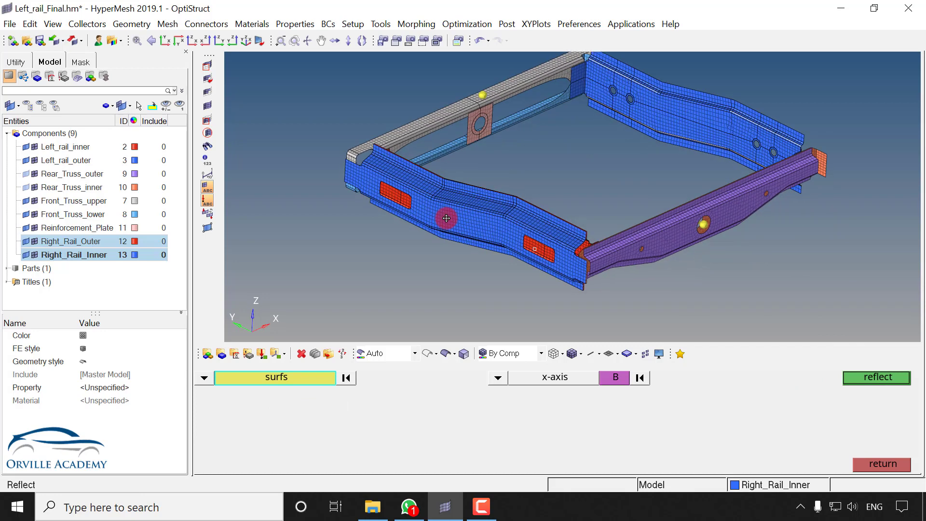
left_click(879, 464)
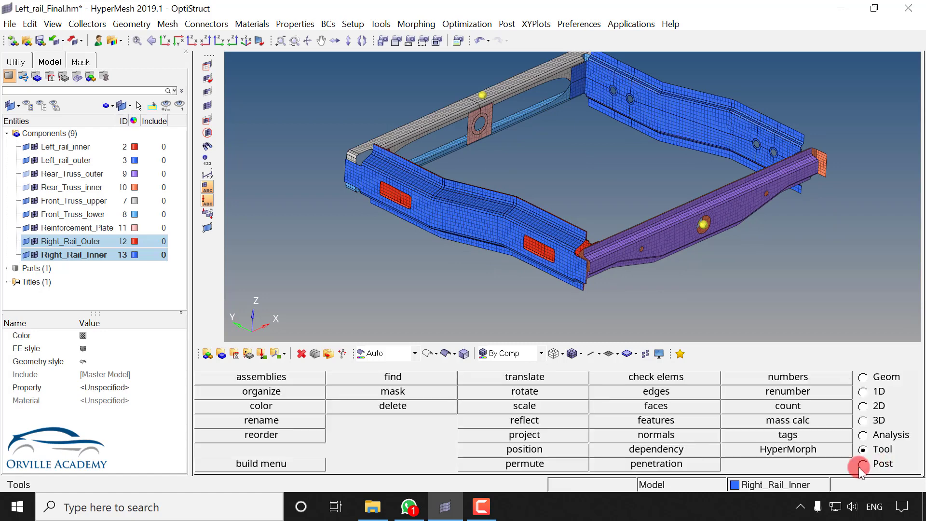
Step: Make Right_Rail_Outer the current component and return to the Reflect tool
left_click(760, 489)
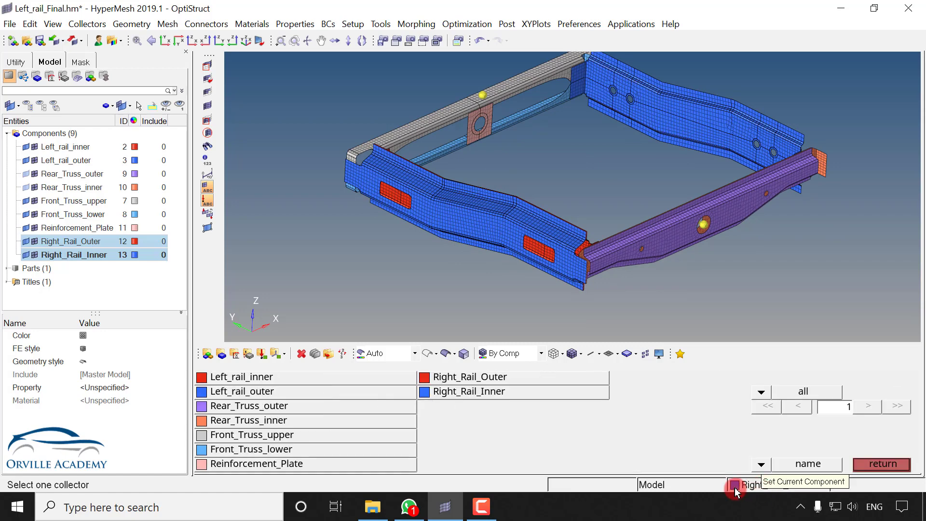
left_click(494, 378)
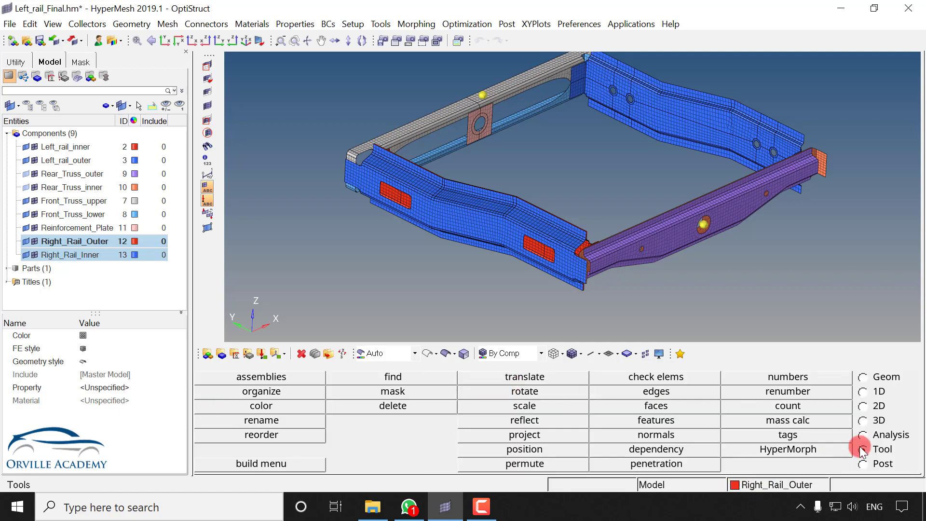
left_click(861, 453)
left_click(526, 423)
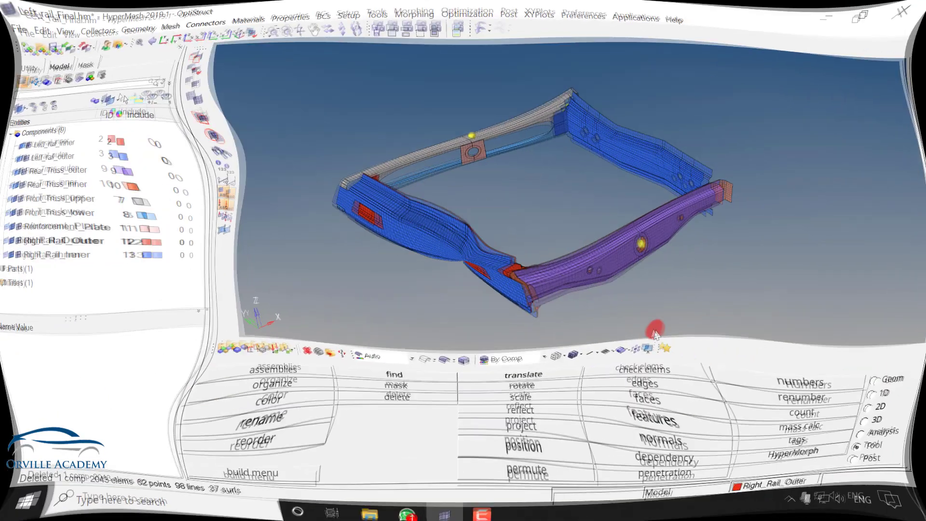
Step: Start the Reflect tool for components and select the Left_rail_outer component in the model
left_click(861, 451)
left_click(529, 419)
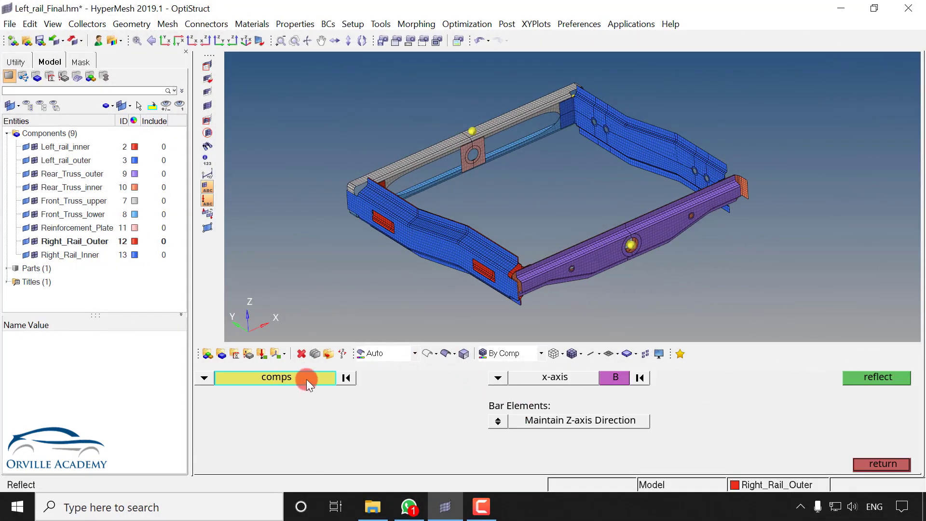
left_click(444, 255)
Step: Try to reflect Left_rail_outer about the x-axis from the rear truss's hole centre without duplicating it, and undo the reflection
left_click(612, 377)
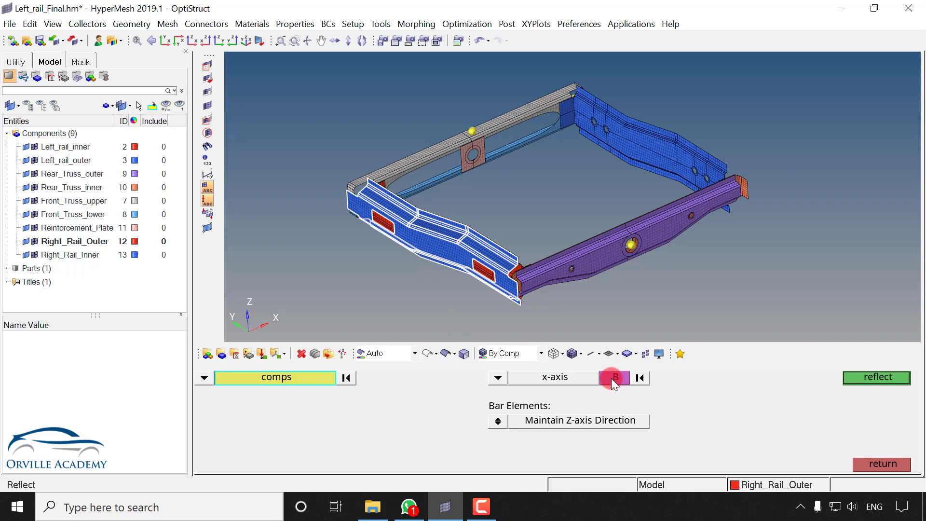
scroll(621, 270, "up", 4)
left_click(638, 238)
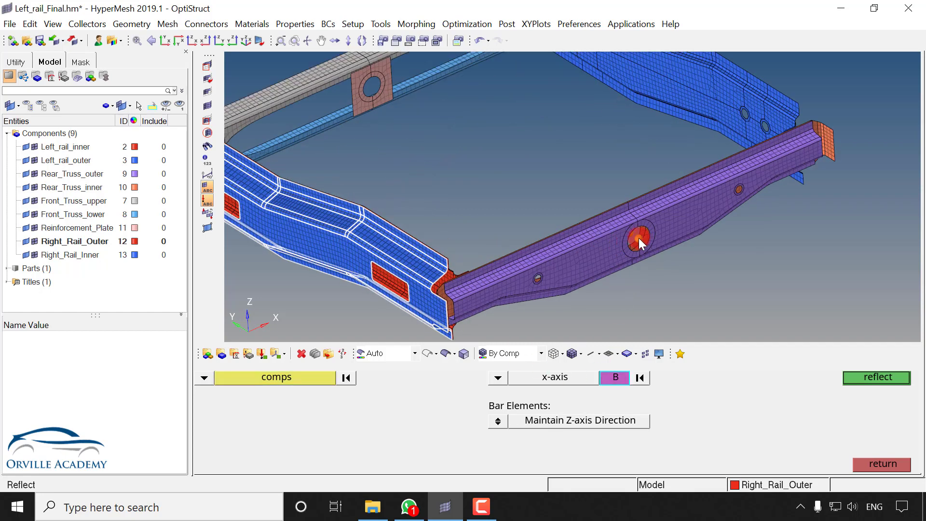
scroll(569, 310, "down", 4)
left_click(878, 378)
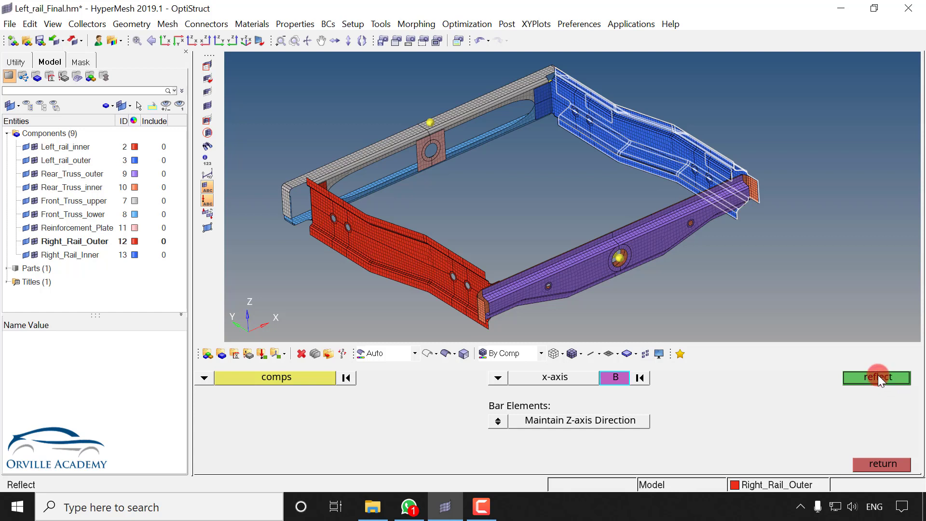
left_click(479, 41)
Step: Select the Left_rail_outer component for reflection and duplicate it
left_click(305, 365)
left_click(299, 376)
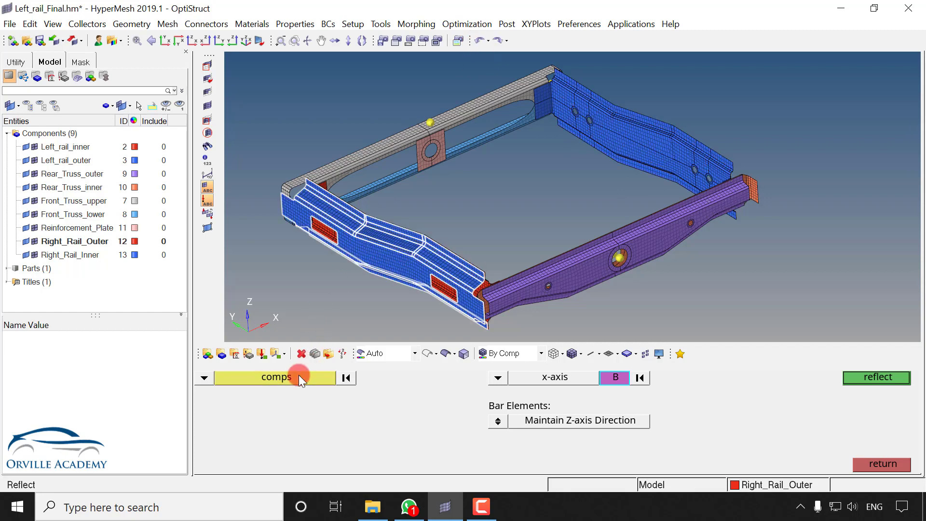
left_click(297, 376)
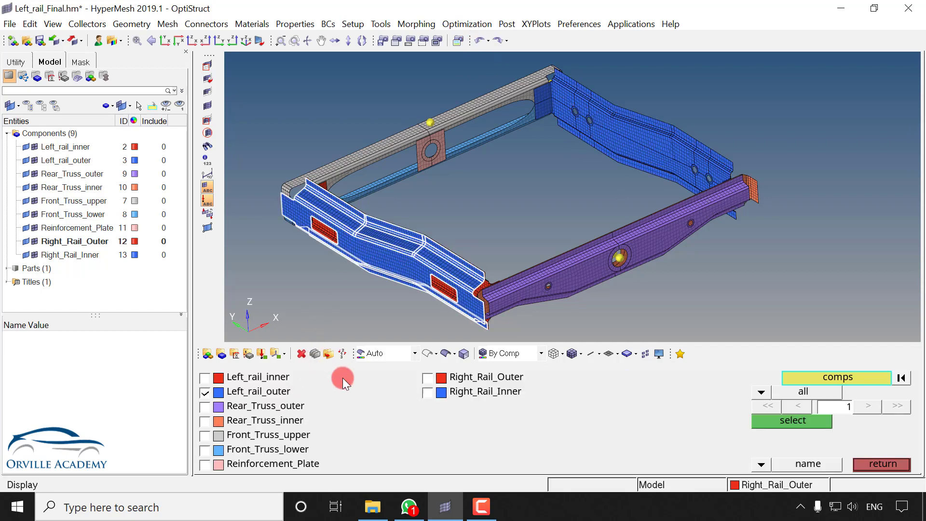
left_click(822, 375)
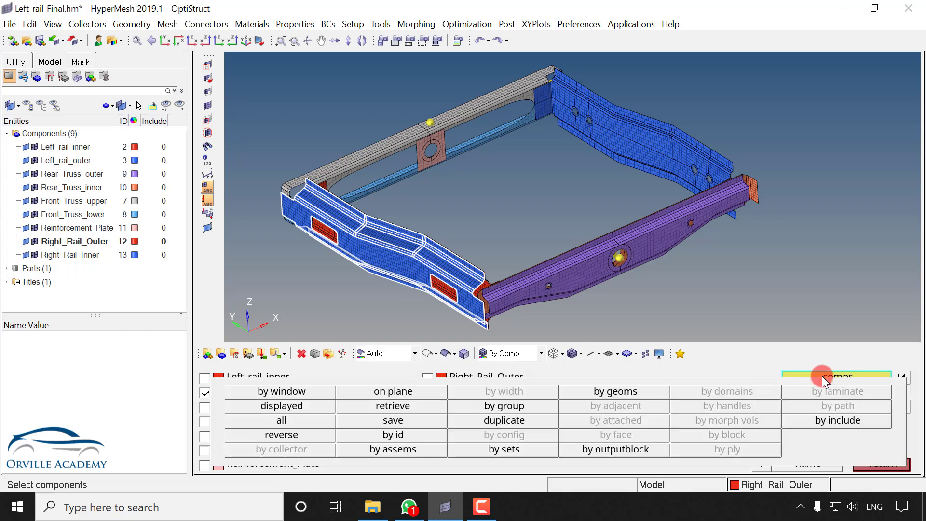
left_click(529, 422)
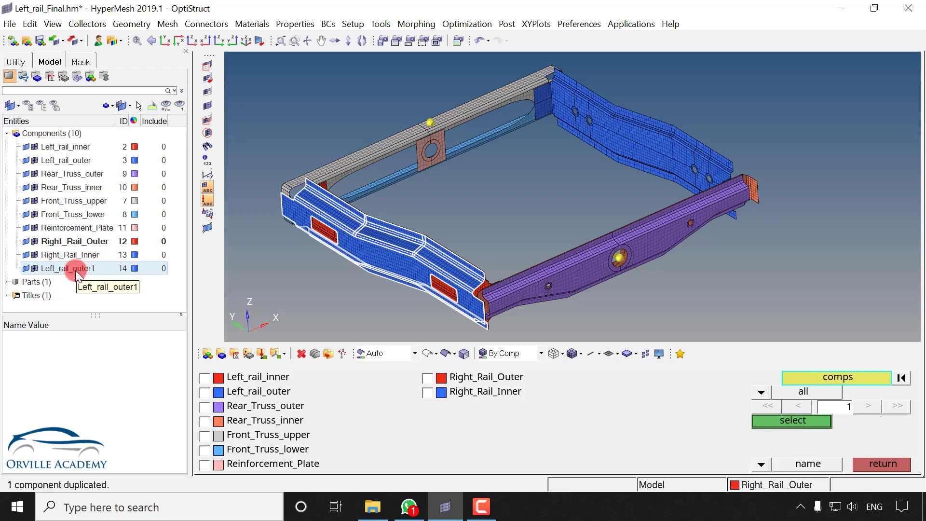
Step: Reflect the duplicated outer rail component about the x-axis with the rear truss's hole centre as base point
left_click(869, 465)
left_click(609, 377)
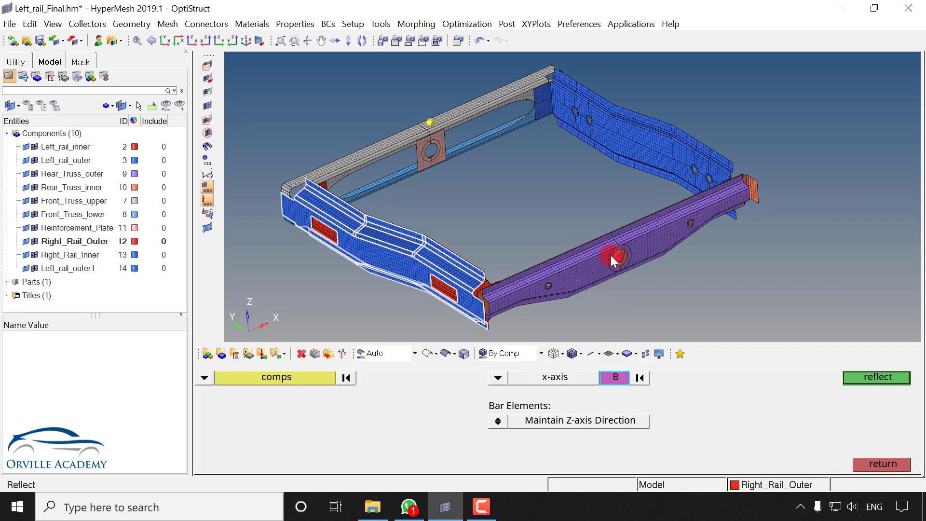
left_click(867, 381)
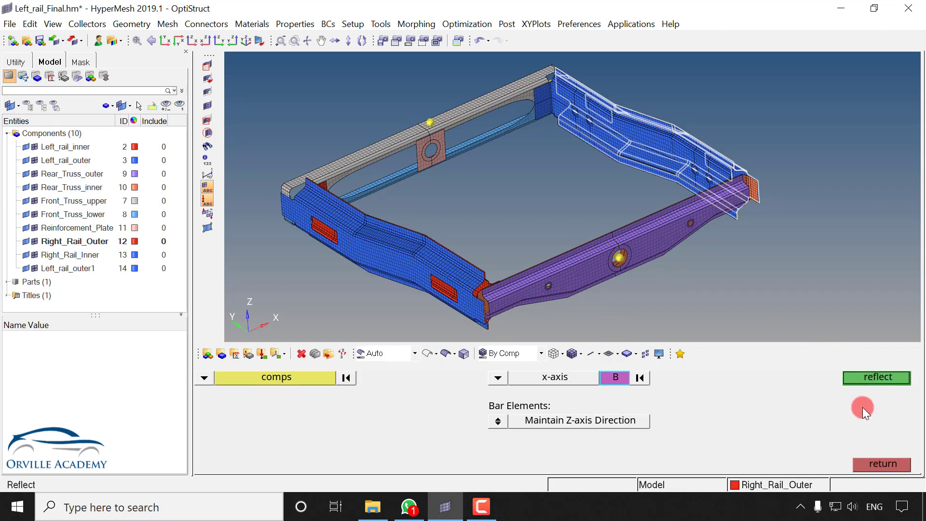
left_click(869, 464)
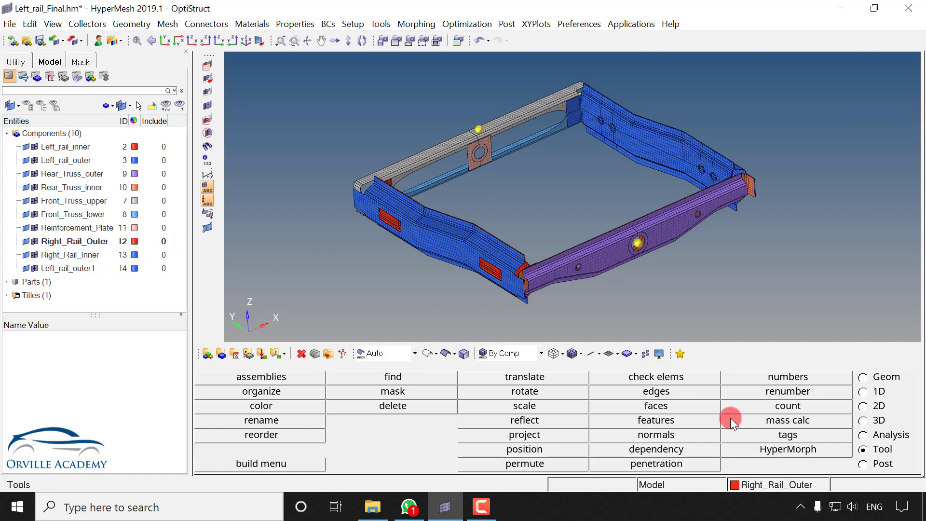
Step: Organize all elements of the Left_rail_outer1 component into the Right_Rail_Outer component, selecting them by collector
left_click(264, 395)
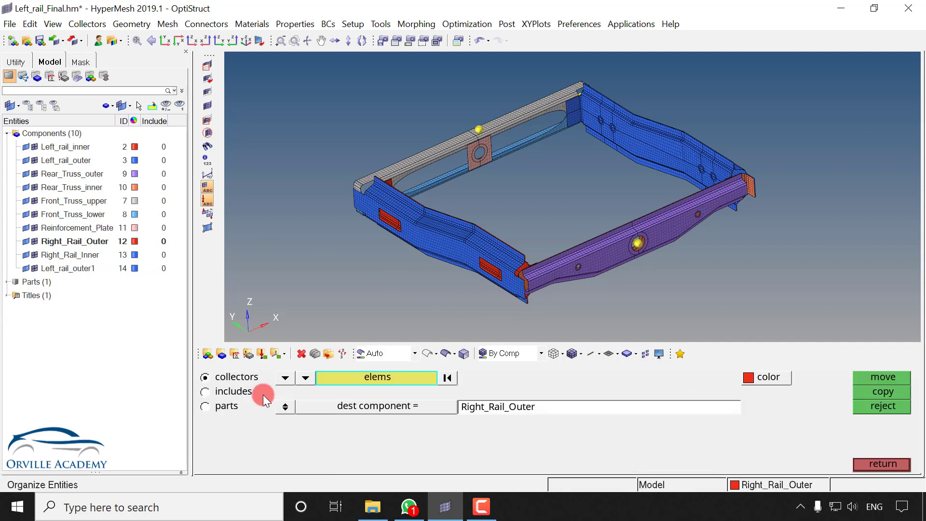
left_click(287, 380)
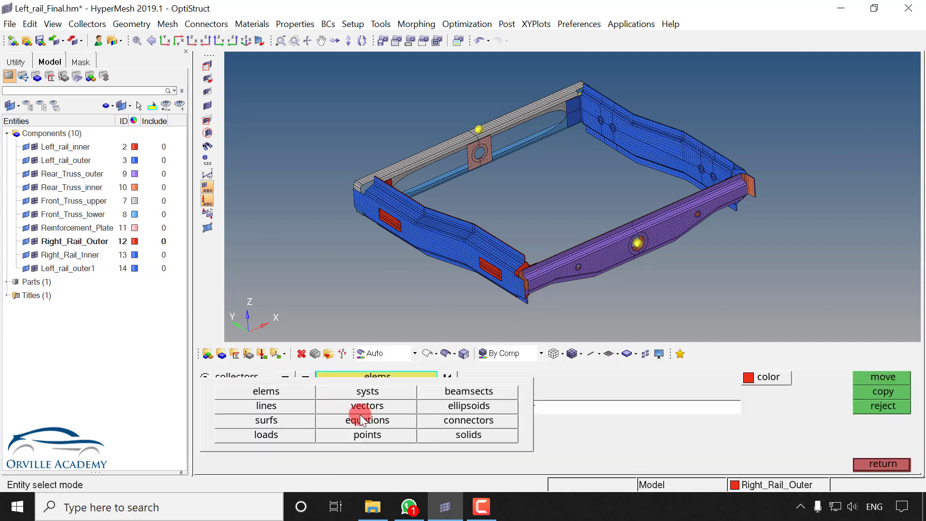
left_click(341, 375)
left_click(288, 378)
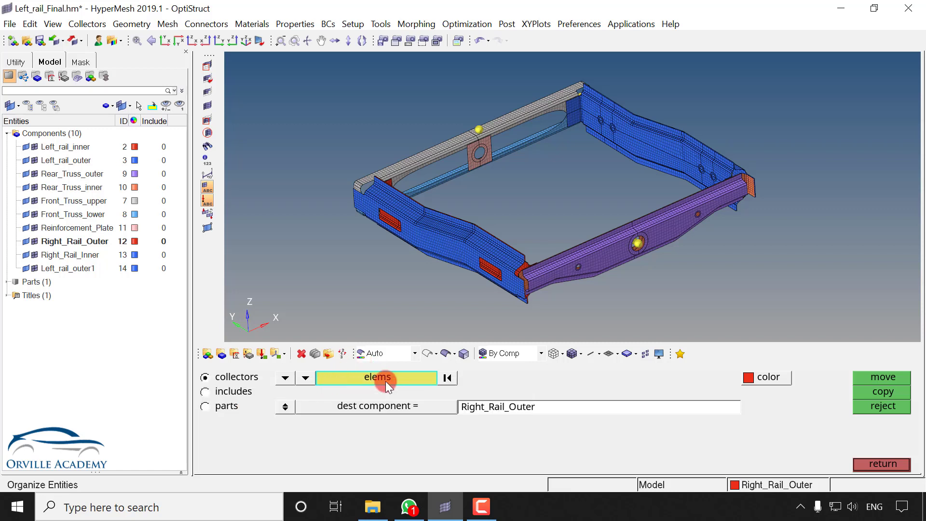
left_click(384, 379)
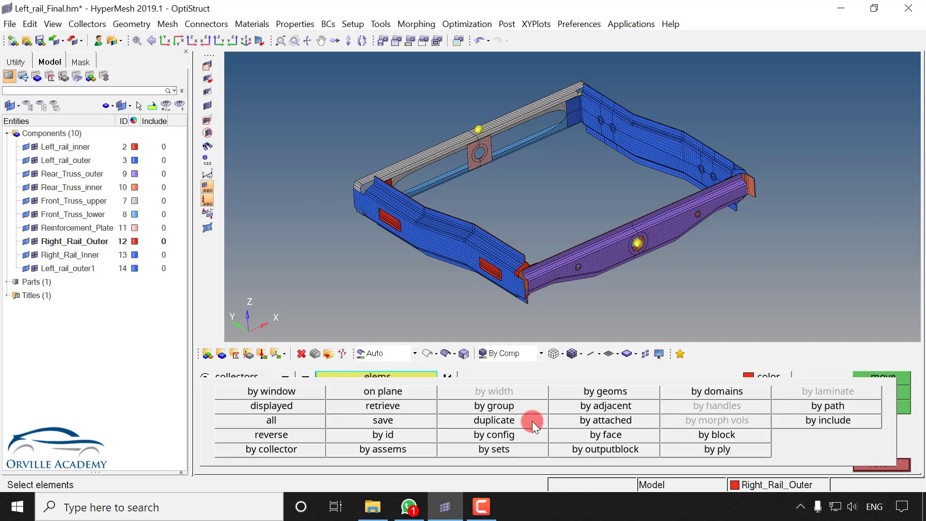
left_click(306, 450)
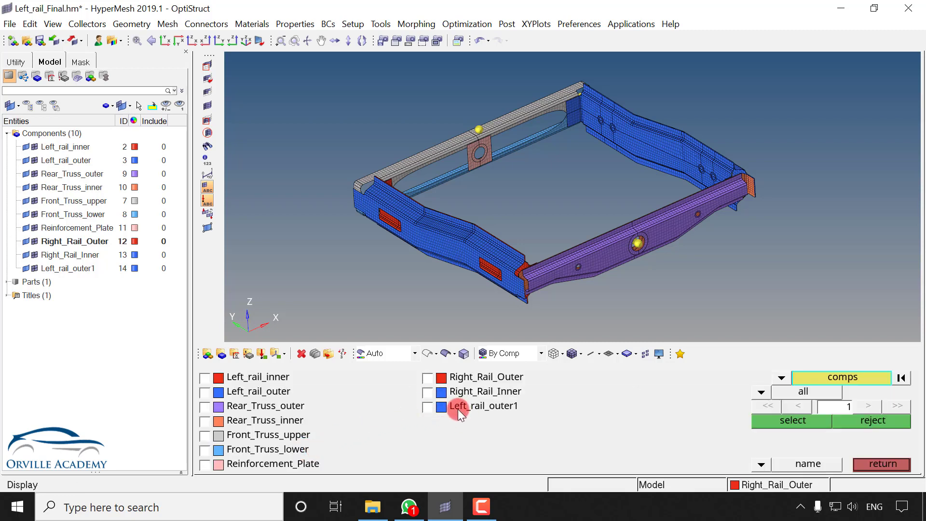
left_click(439, 409)
left_click(786, 422)
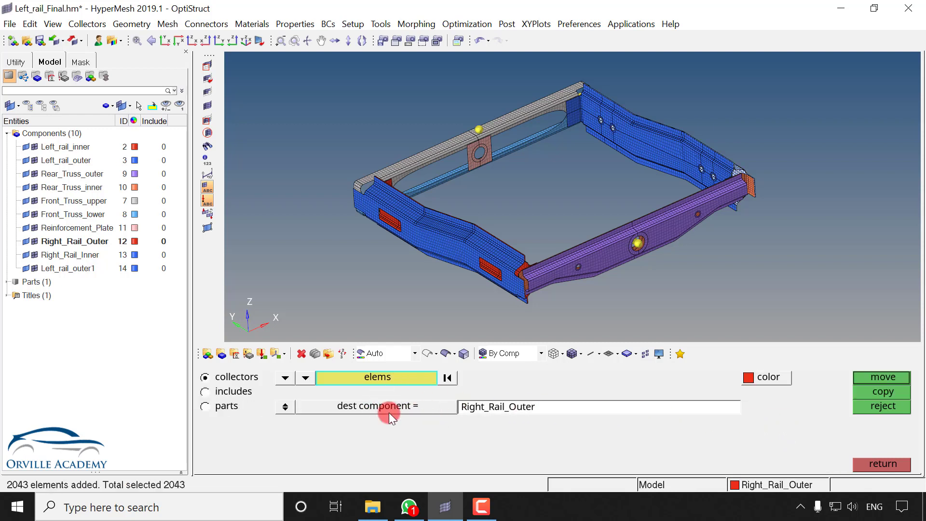
left_click(873, 380)
Step: Move all surfaces of the Left_rail_outer1 component into the Right_Rail_Outer component, selecting them by collector
left_click(306, 378)
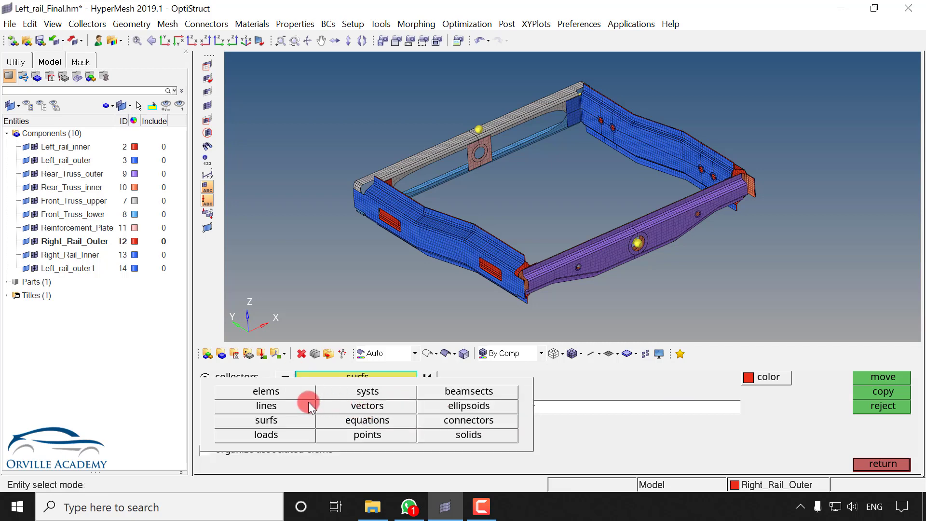
left_click(268, 419)
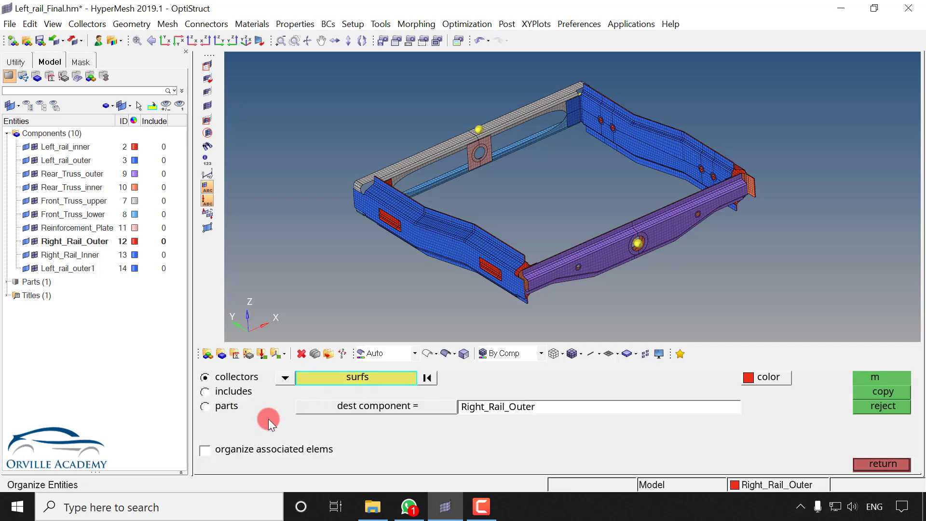
left_click(337, 379)
left_click(293, 449)
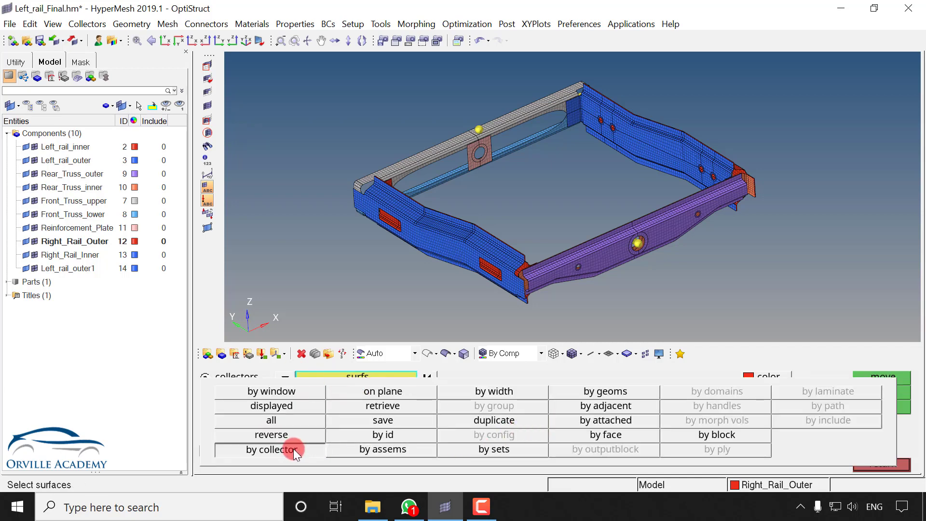
left_click(427, 406)
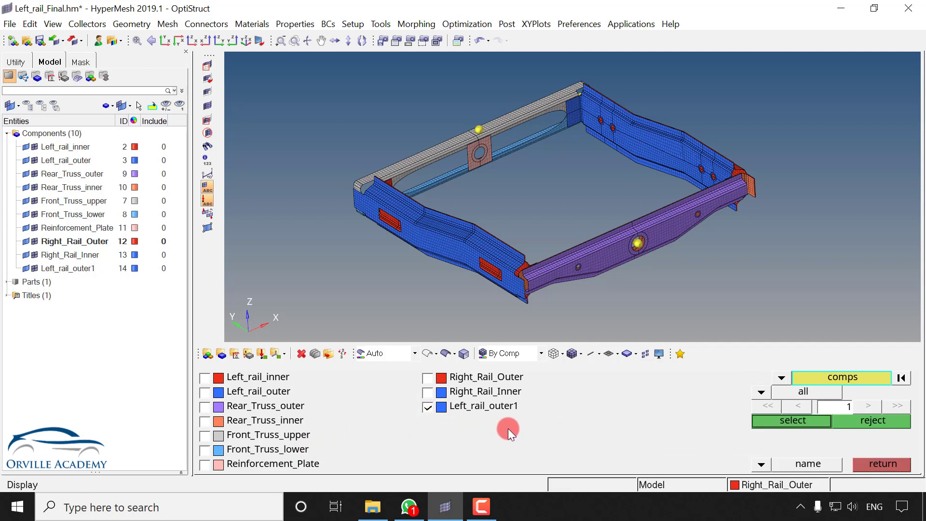
middle_click(508, 429)
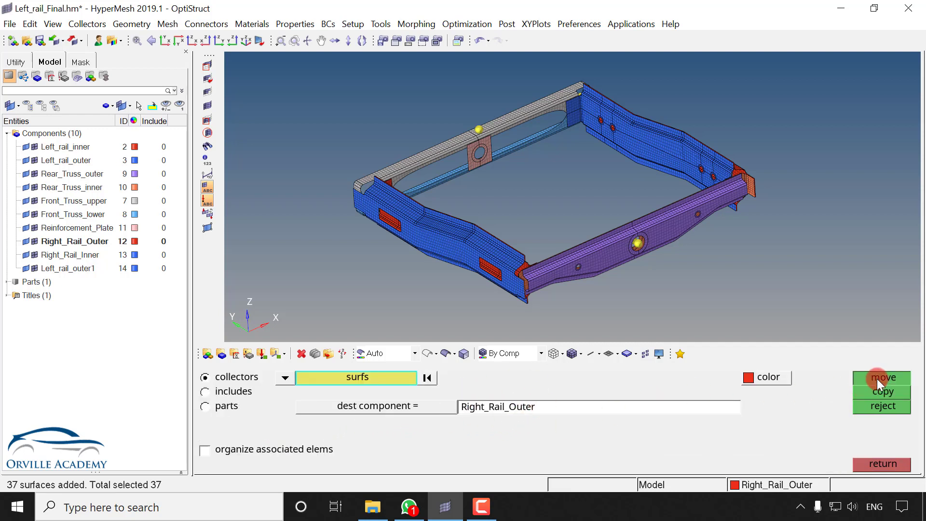
left_click(877, 378)
left_click(870, 462)
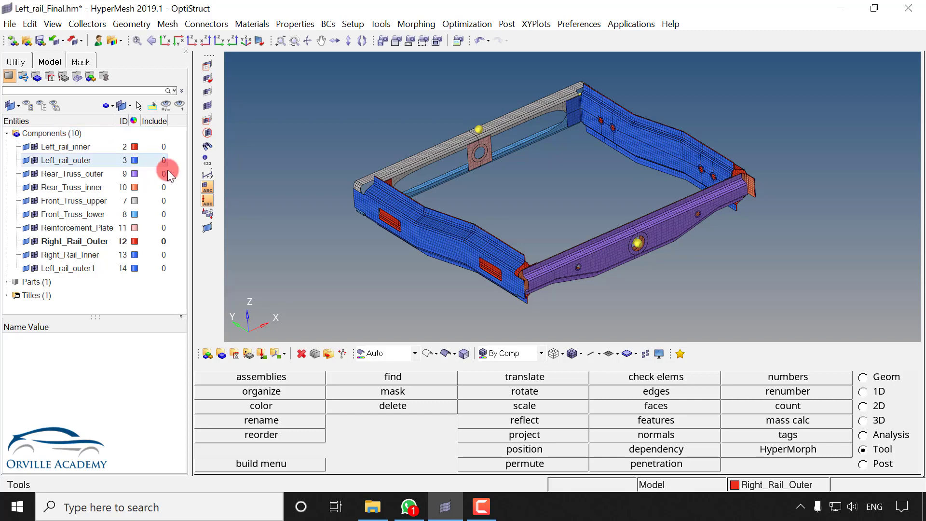
Step: Find the empty components with the Delete tool's preview and delete them
key("F2")
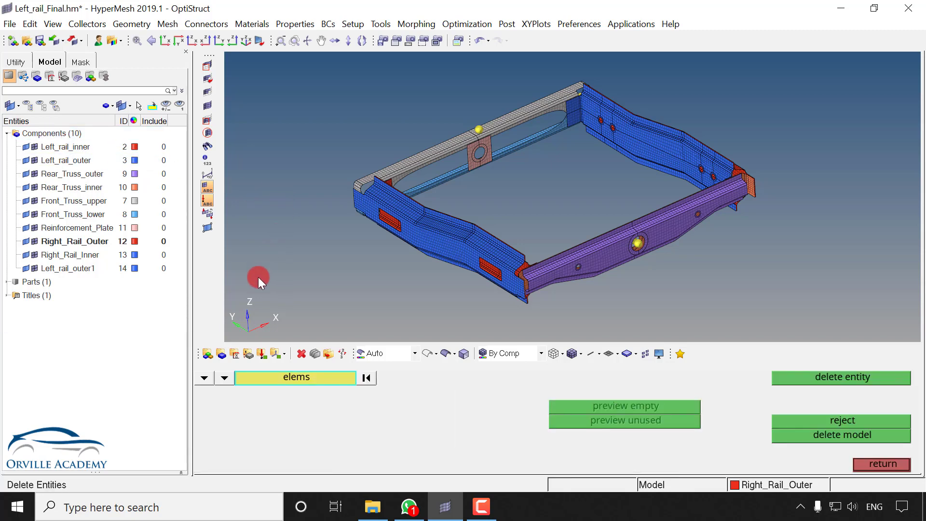
left_click(204, 378)
left_click(282, 407)
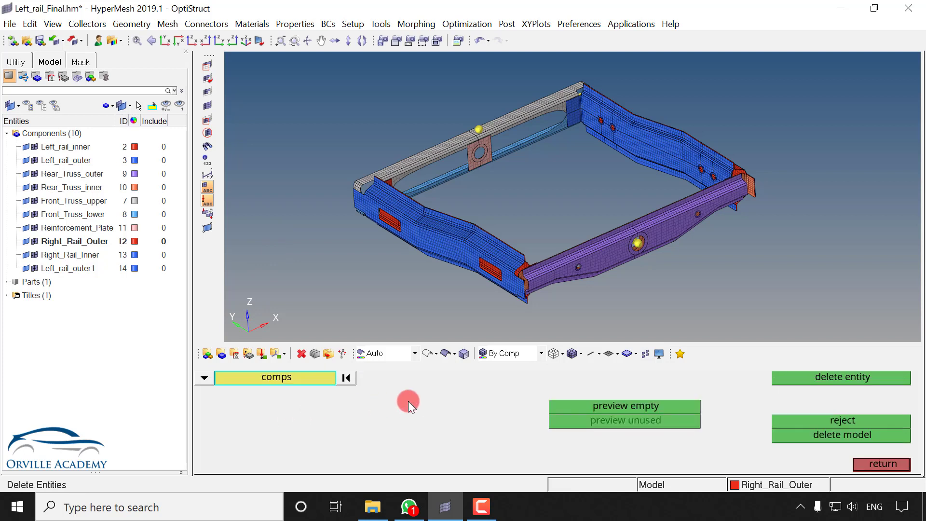
left_click(612, 409)
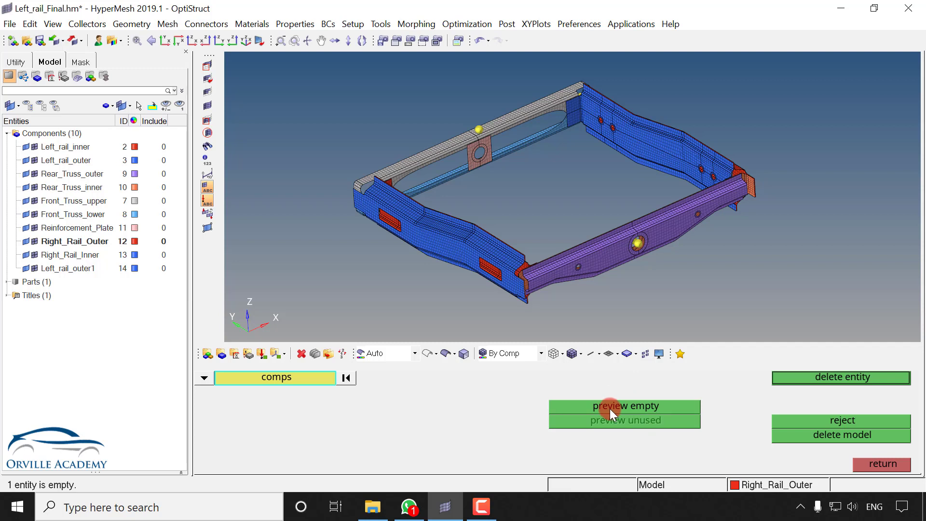
left_click(842, 377)
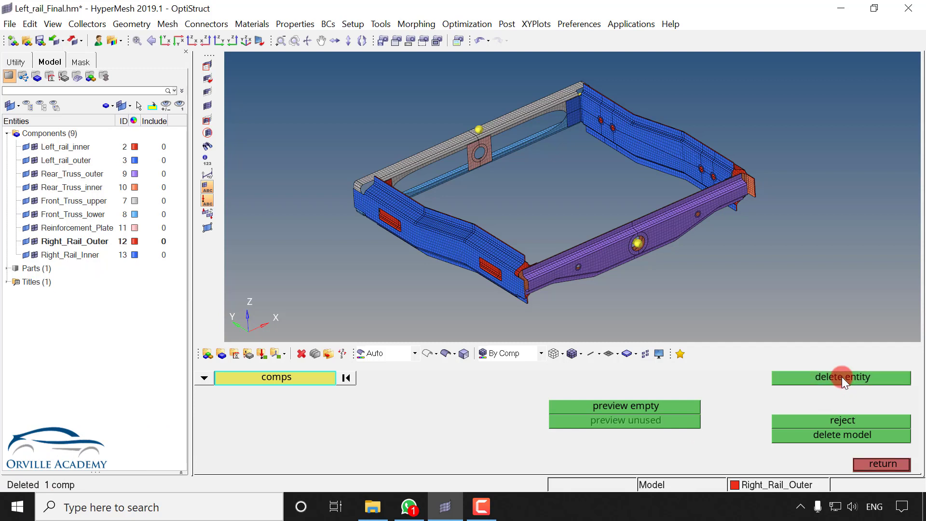
left_click(878, 463)
left_click(36, 138)
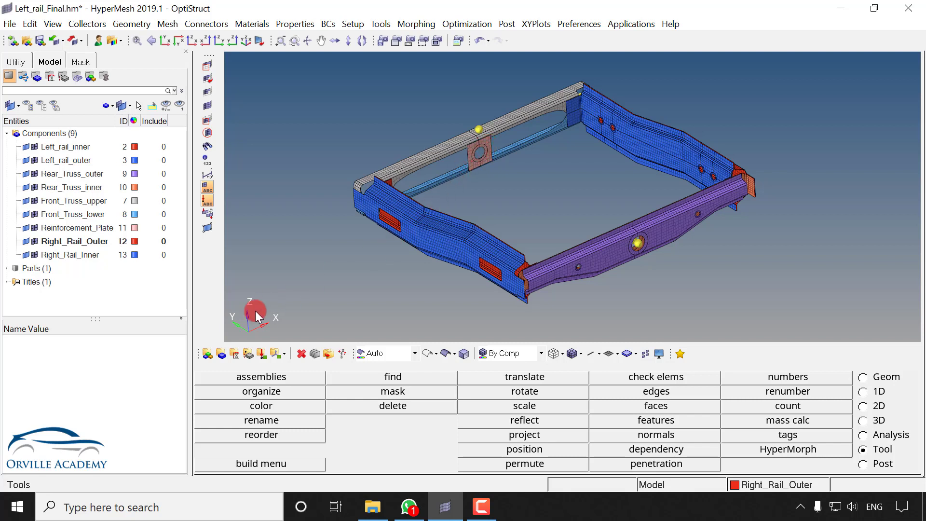
Step: Create a material named Steel with type ISOTROPIC and card image MAT1, and open its card for editing
left_click(235, 353)
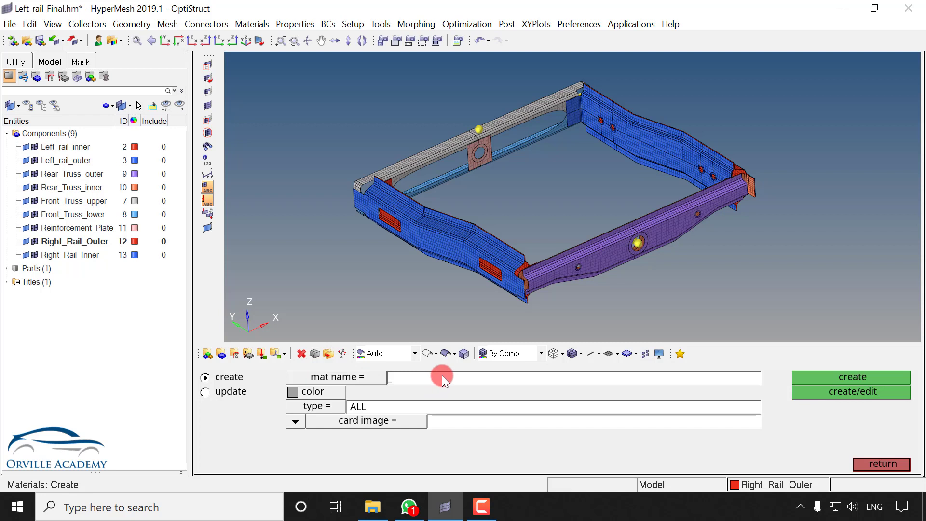
type("Steel")
left_click(329, 406)
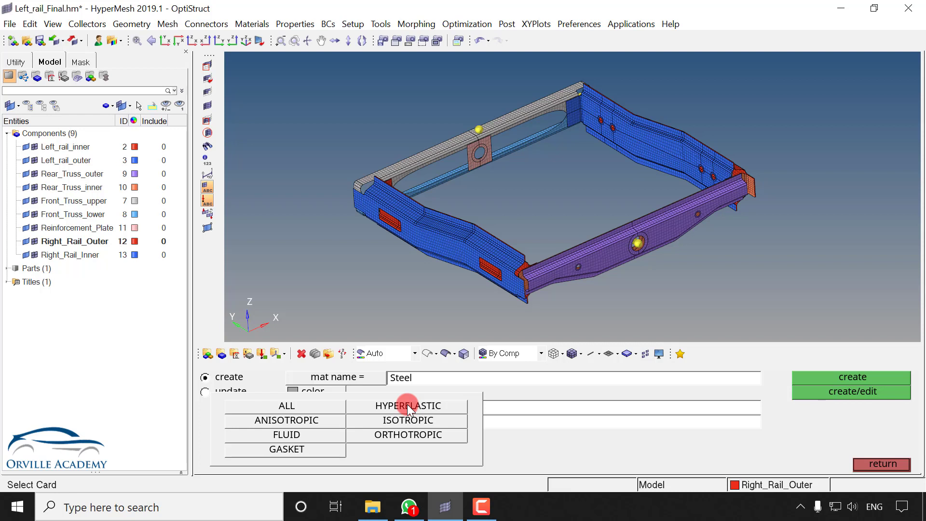
left_click(413, 418)
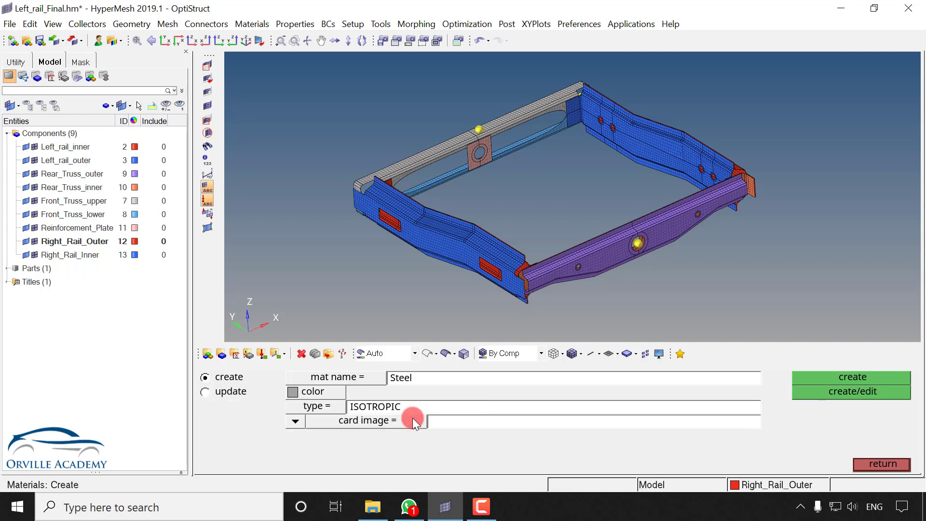
left_click(406, 418)
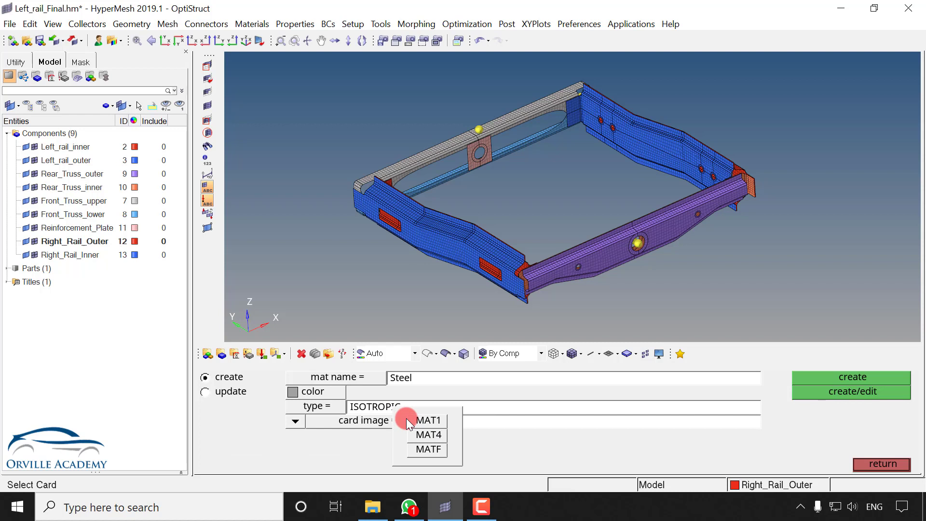
left_click(433, 421)
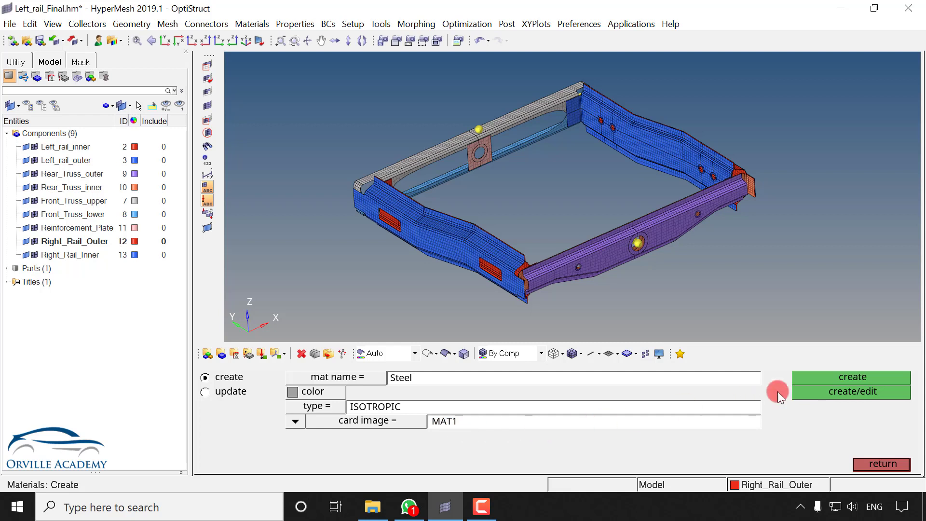
left_click(840, 396)
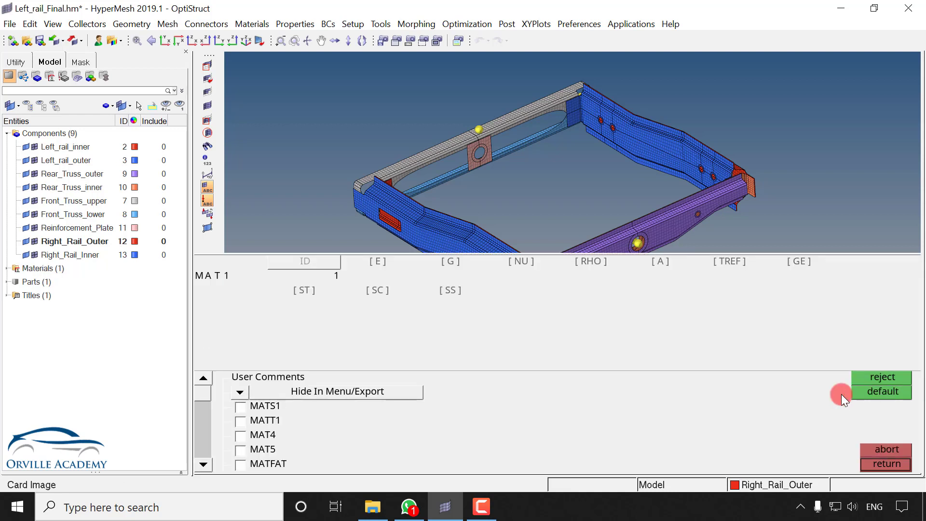
Step: Activate E at 2.1e+05, NU at 0.300 and RHO at 7.9e-09 on the Steel material's MAT1 card
left_click(380, 263)
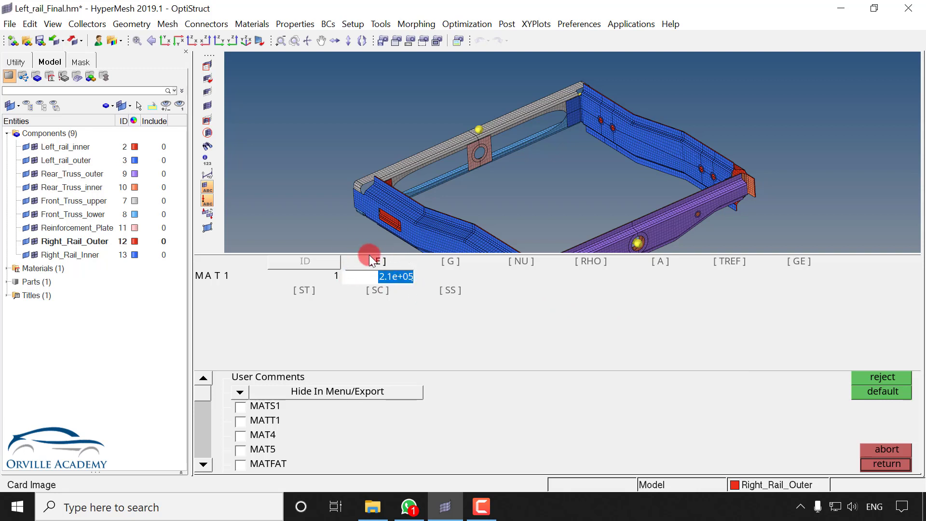
left_click(517, 264)
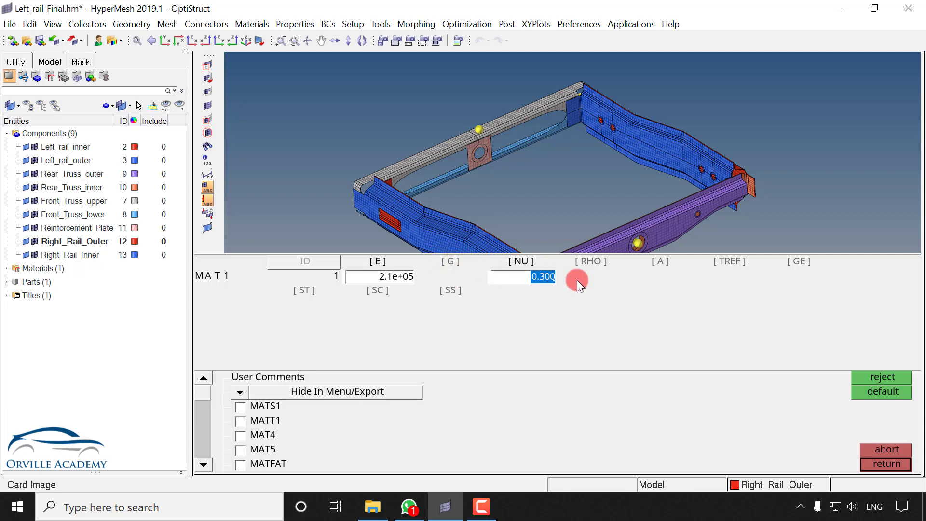
left_click(589, 265)
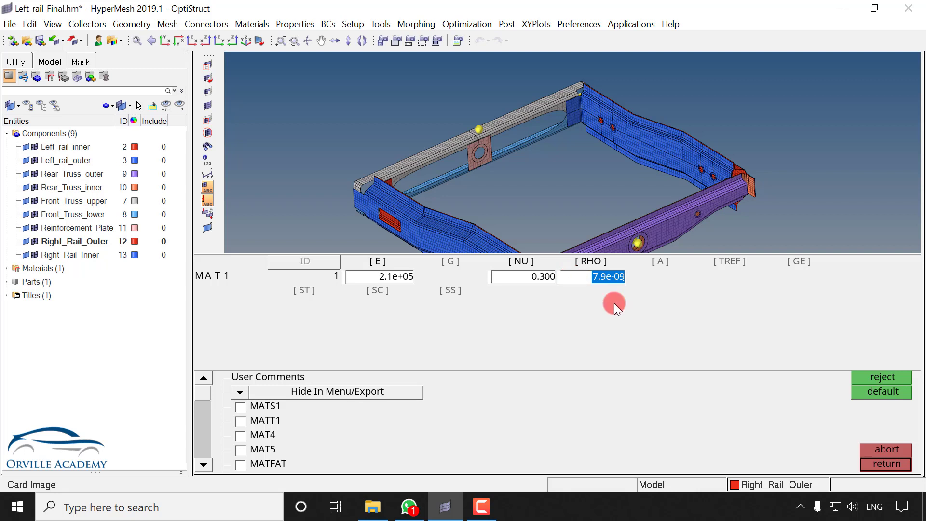
left_click(886, 464)
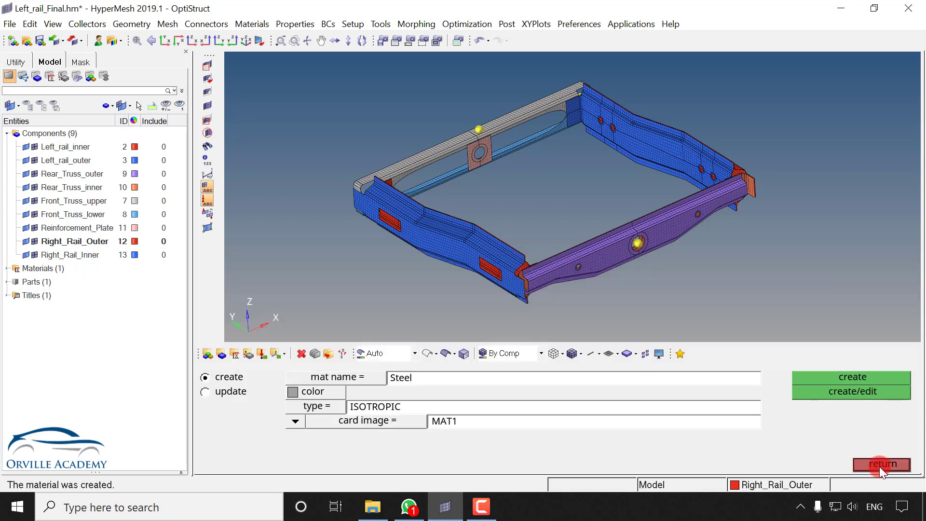
left_click(879, 465)
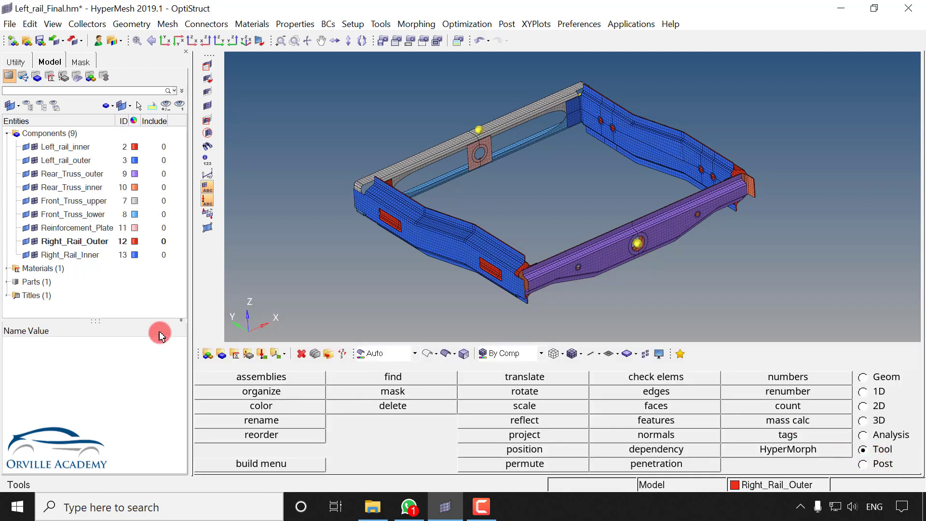
Step: Create a 2D property named left_rail_inner with card image PSHELL and material Steel, and open its card for editing
left_click(7, 268)
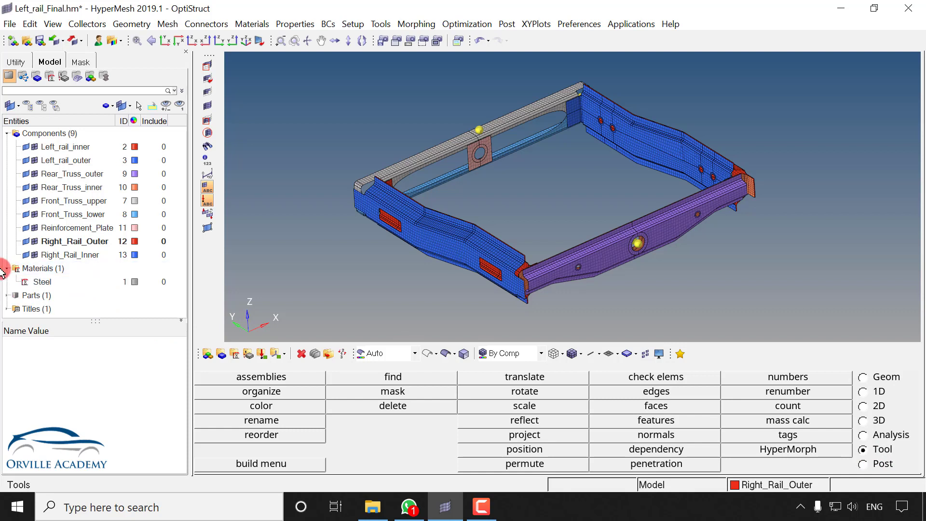
left_click(395, 259)
left_click(249, 355)
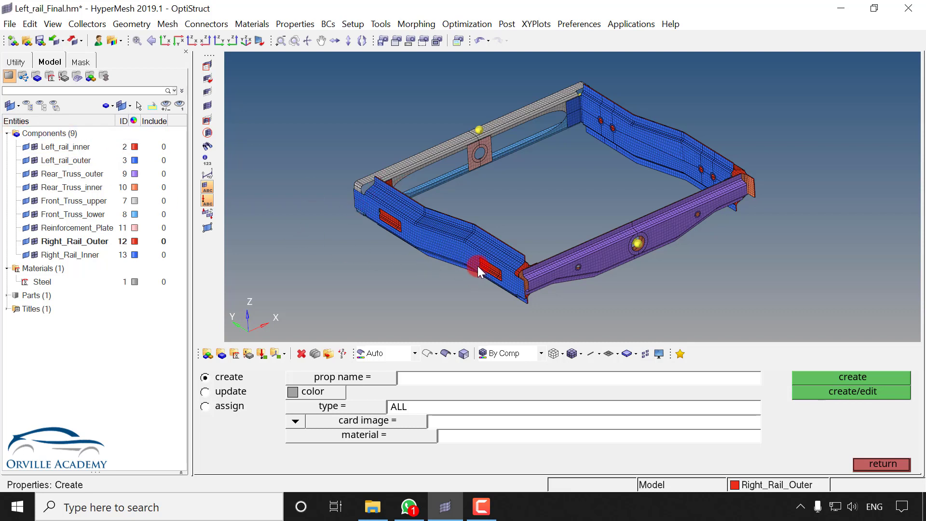
left_click(417, 376)
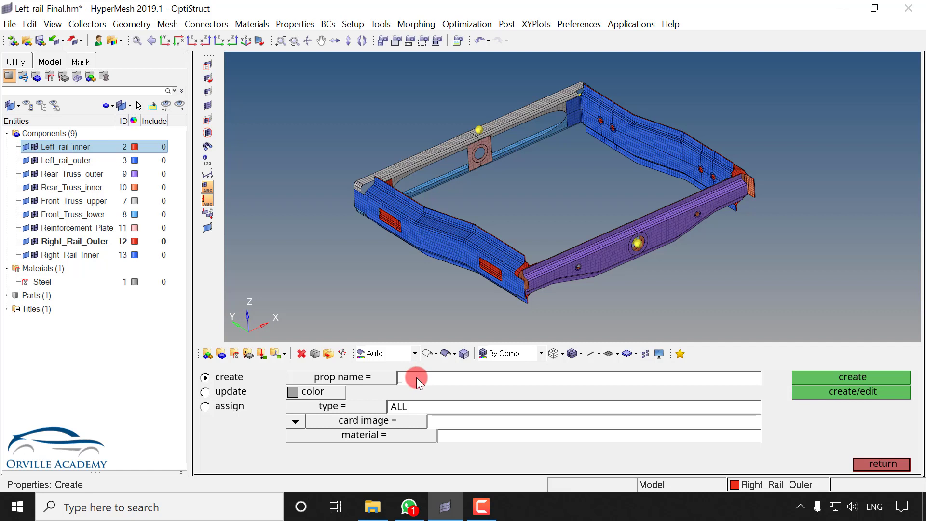
type("left_rail_inner")
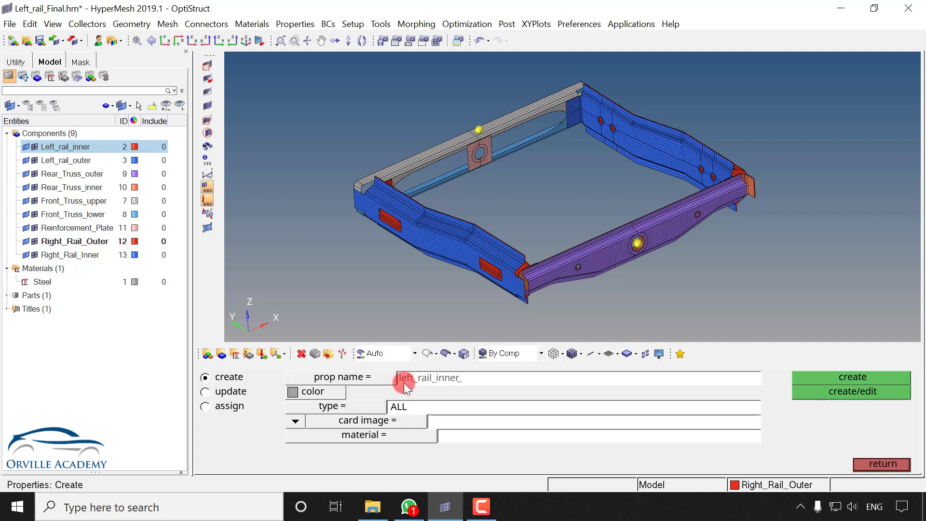
left_click(368, 405)
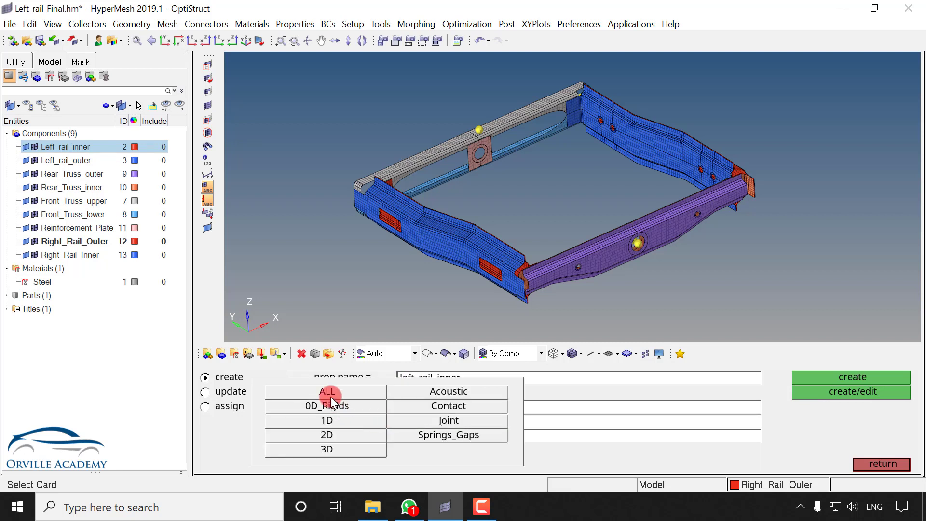
left_click(346, 436)
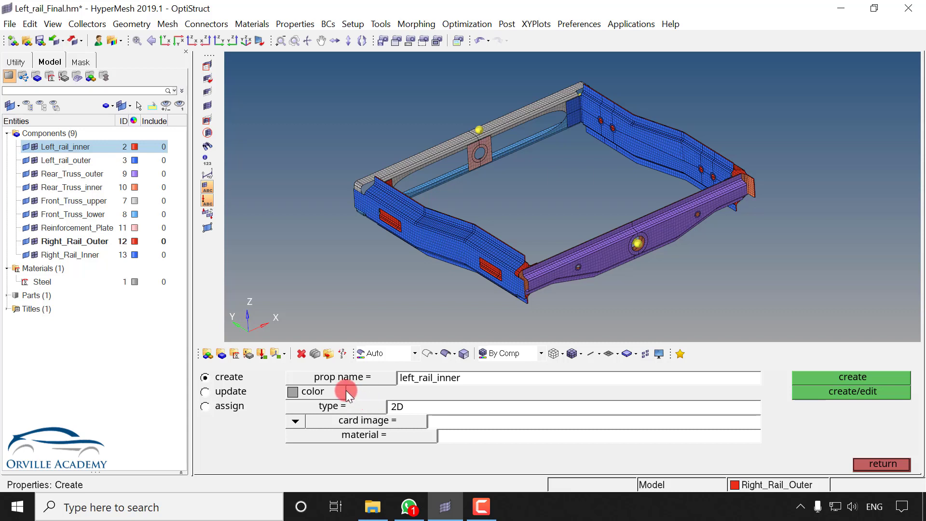
left_click(353, 418)
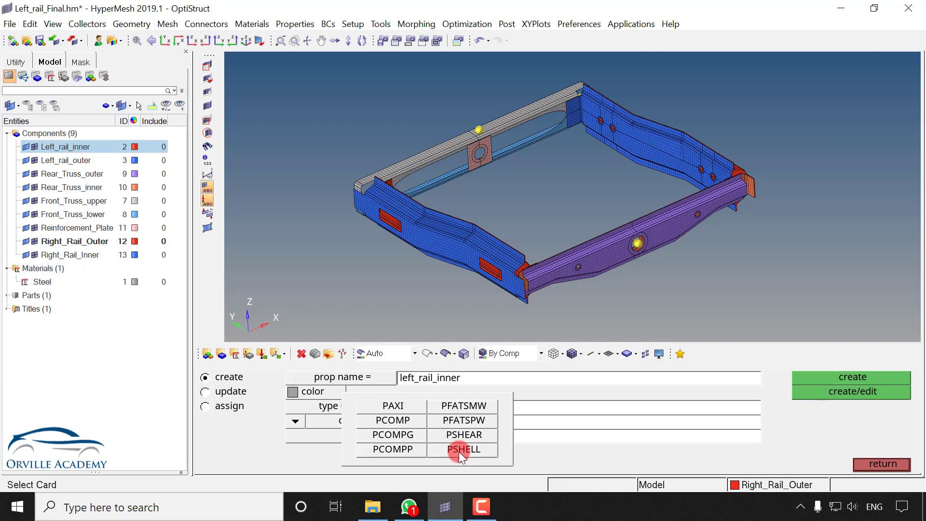
left_click(459, 452)
left_click(415, 438)
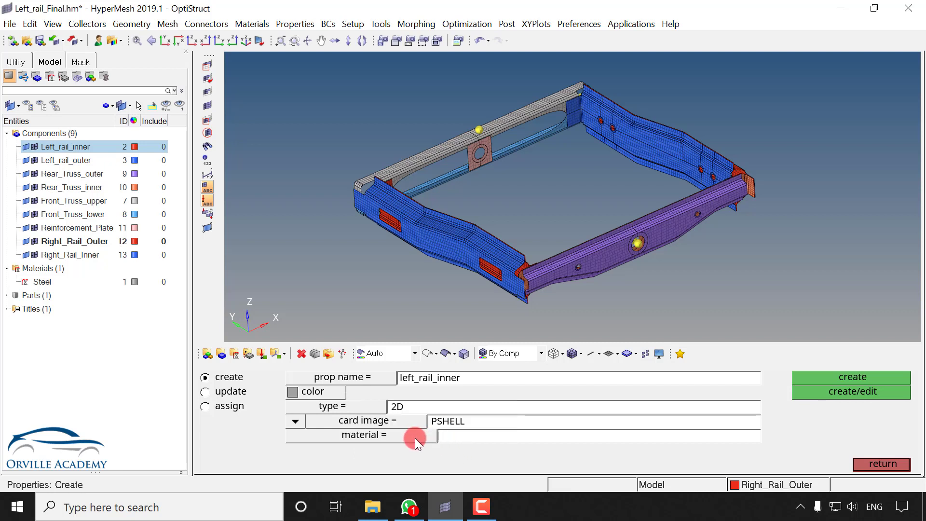
left_click(222, 379)
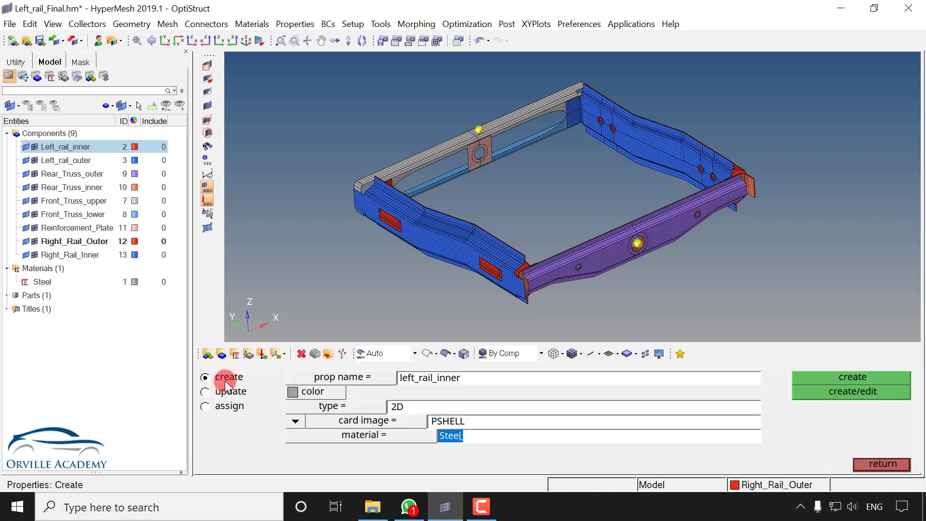
left_click(840, 395)
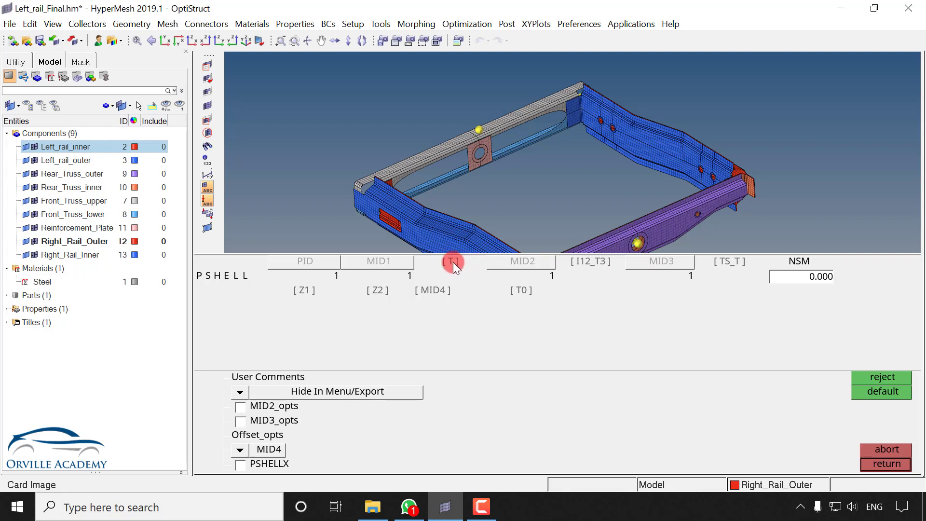
Step: Activate T0 at 1 on the left_rail_inner property's PSHELL card
left_click(519, 291)
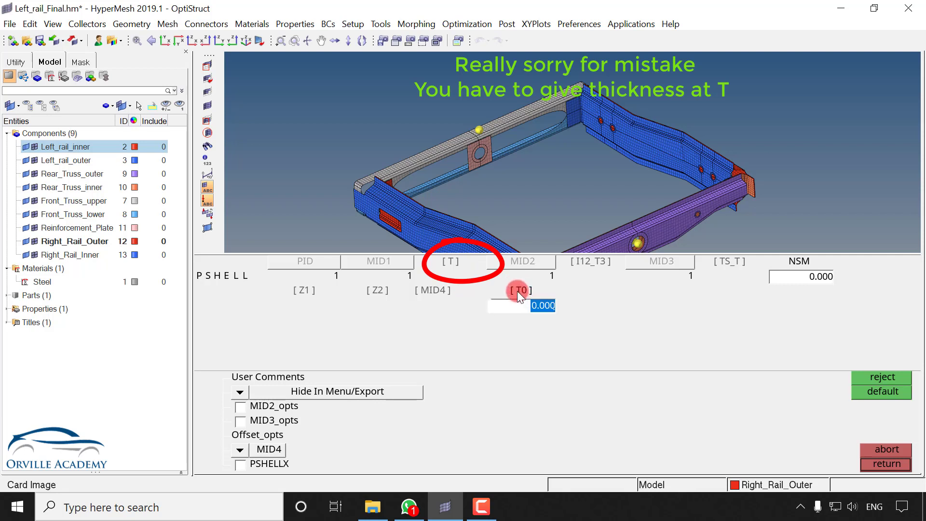
type("1")
left_click(896, 465)
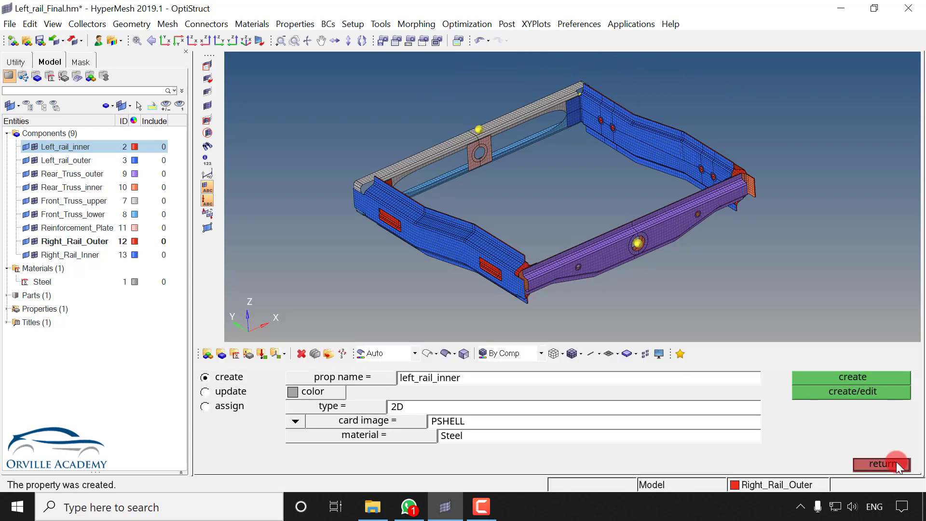
left_click(897, 465)
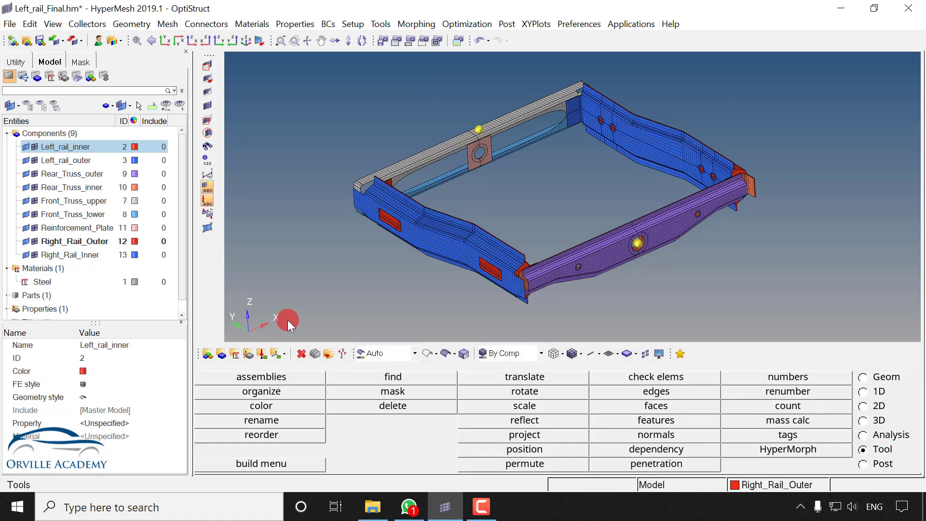
Step: Create another PSHELL property named left_rail_right, reusing the left_rail_inner property's name as its basis
left_click(7, 309)
left_click(60, 295)
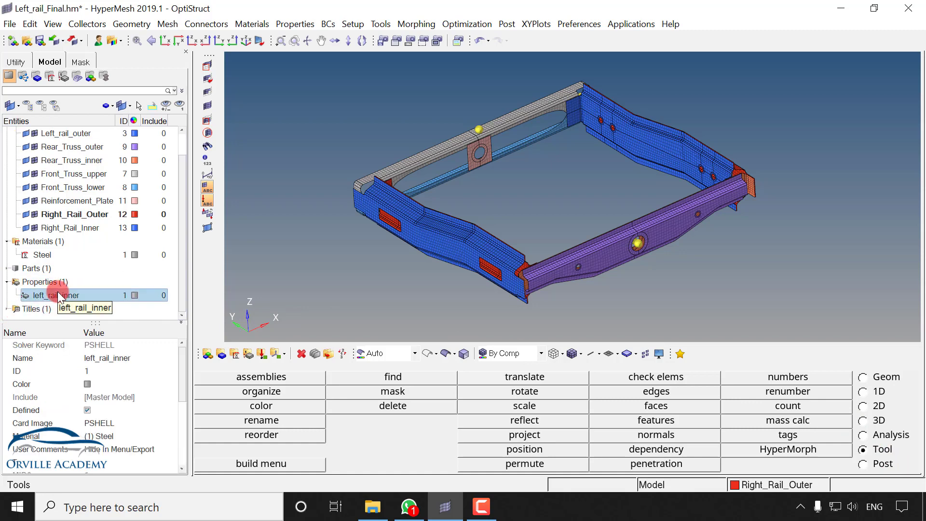
right_click(58, 293)
left_click(58, 294)
left_click(58, 295)
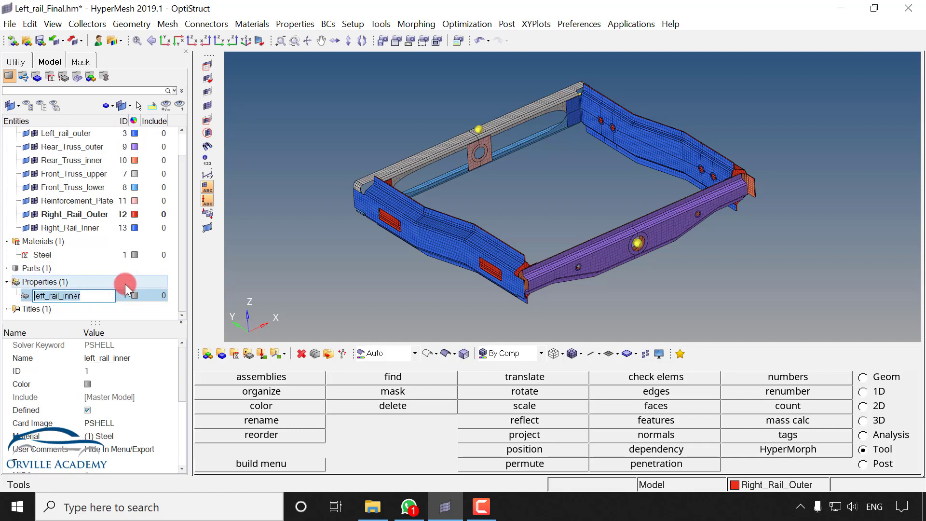
right_click(148, 272)
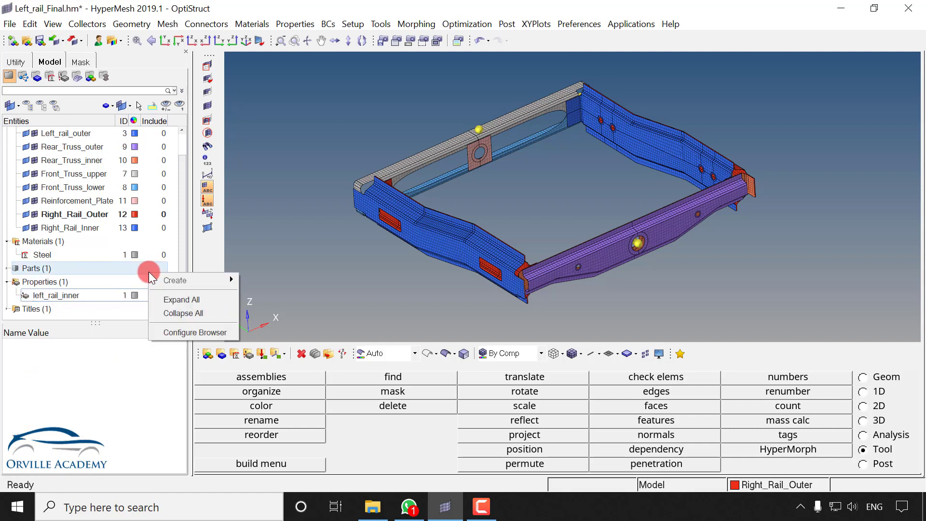
mouse_move(167, 280)
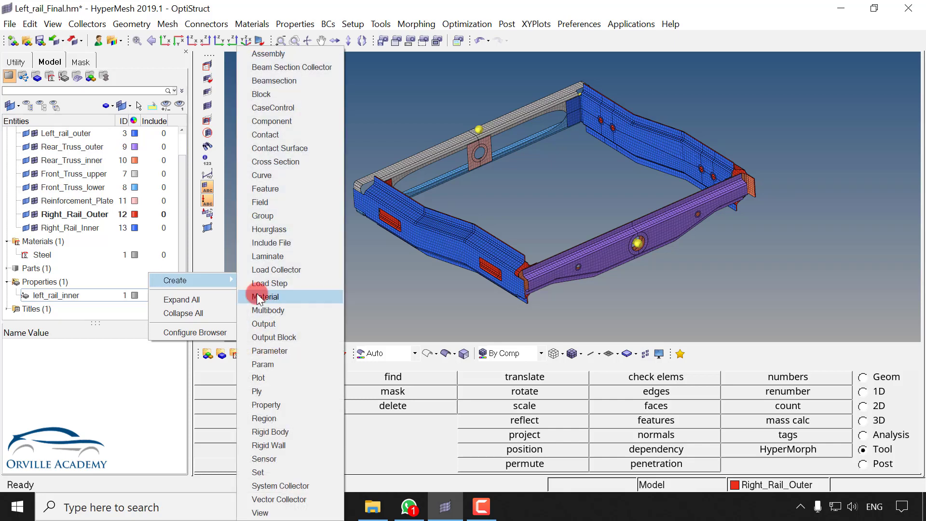
left_click(264, 405)
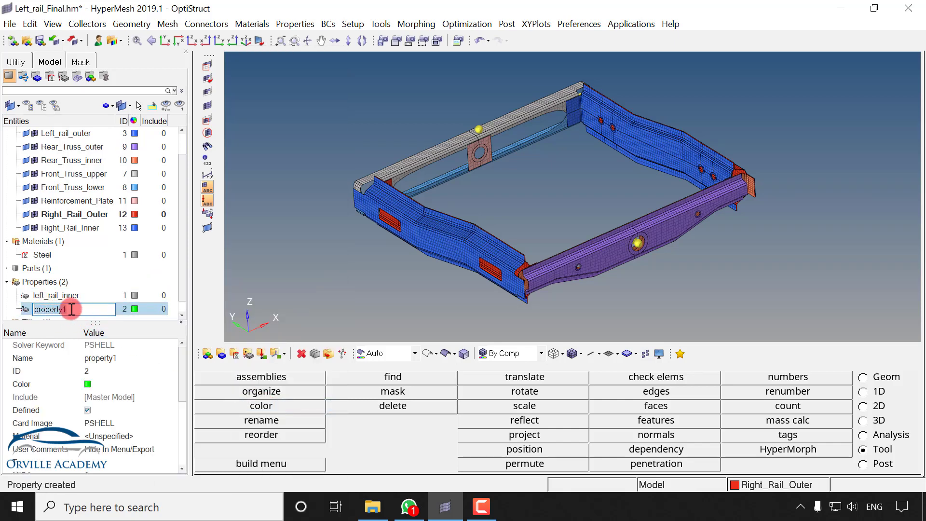
type("left_rail_inner")
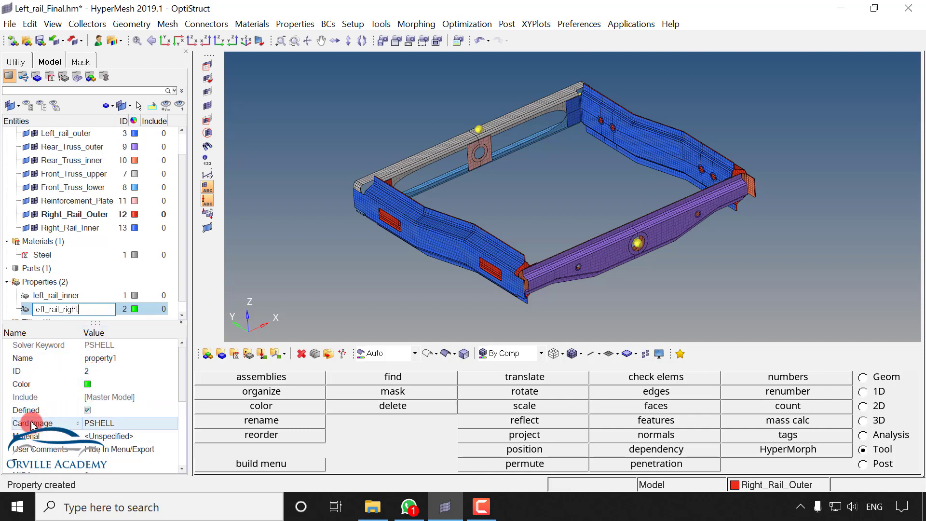
Step: Assign the Steel material to the left_rail_right property and set its thickness T to 1
left_click(113, 437)
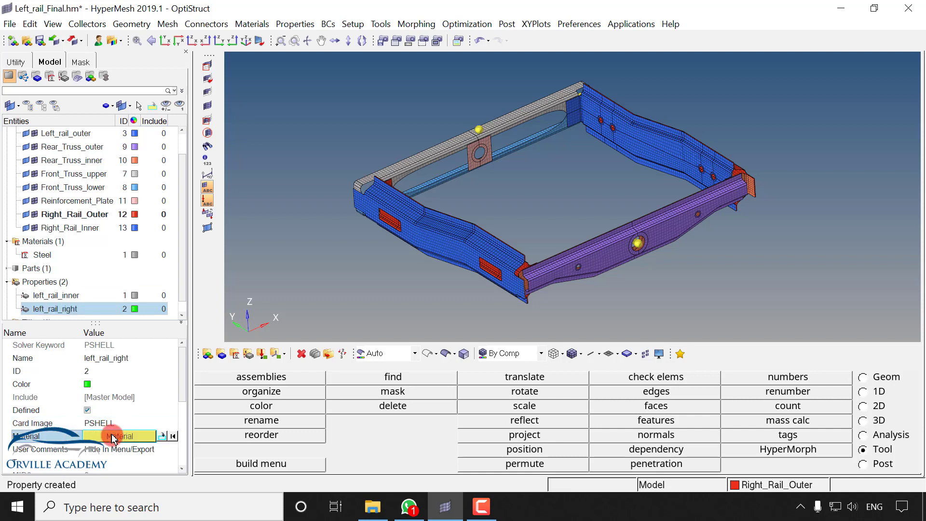
left_click(112, 437)
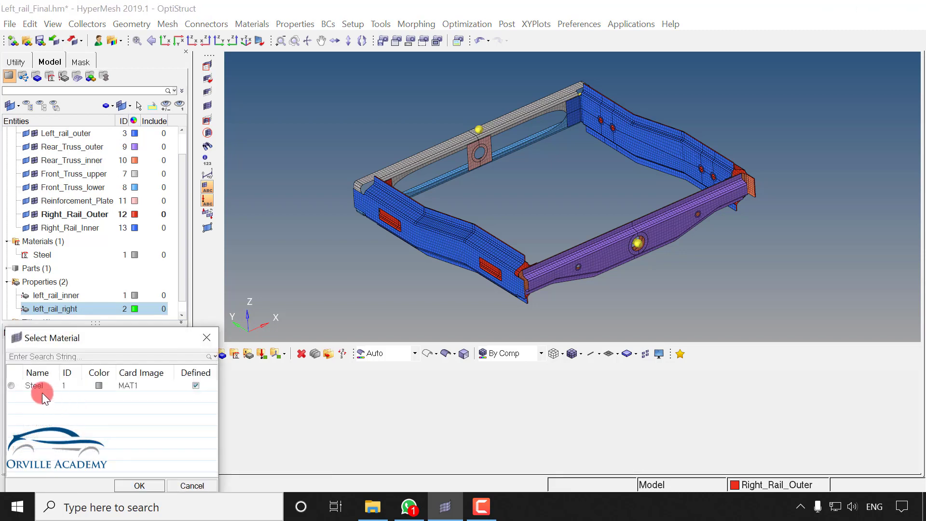
left_click(13, 386)
left_click(139, 485)
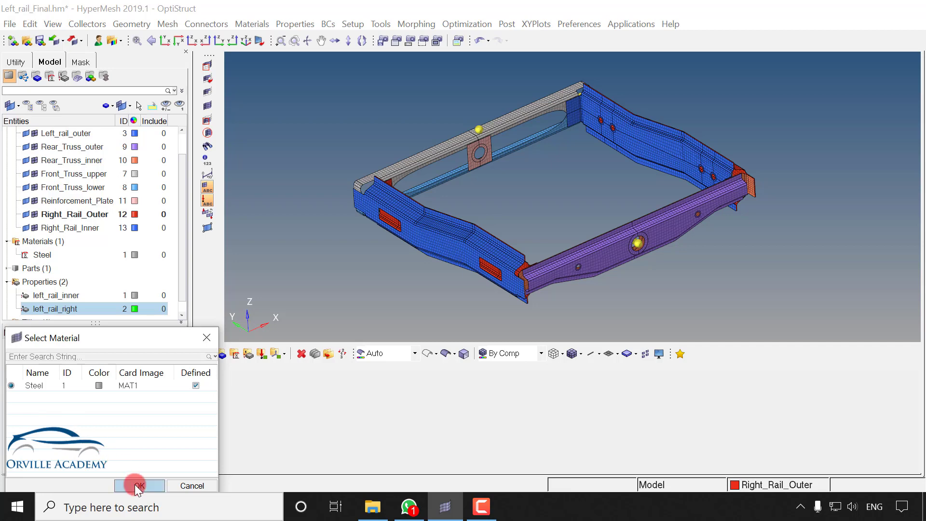
scroll(111, 437, "down", 4)
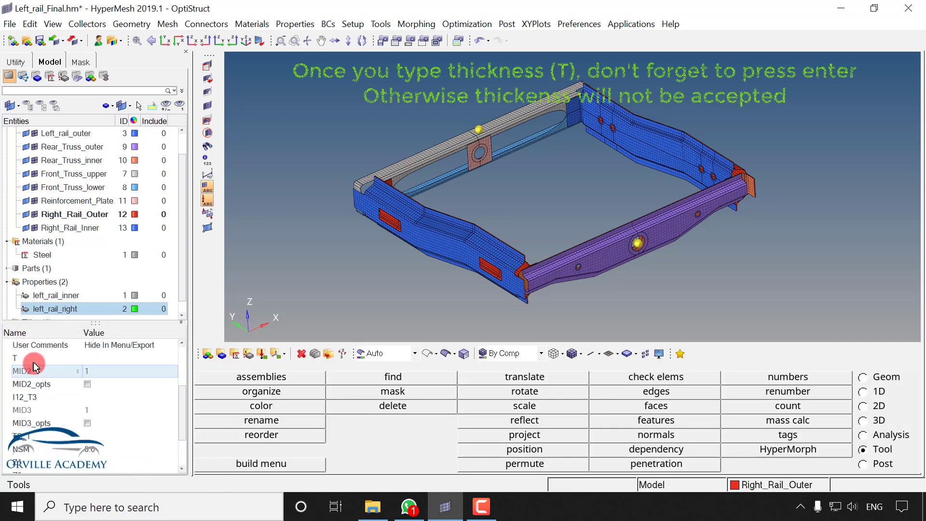
left_click(82, 359)
left_click(98, 361)
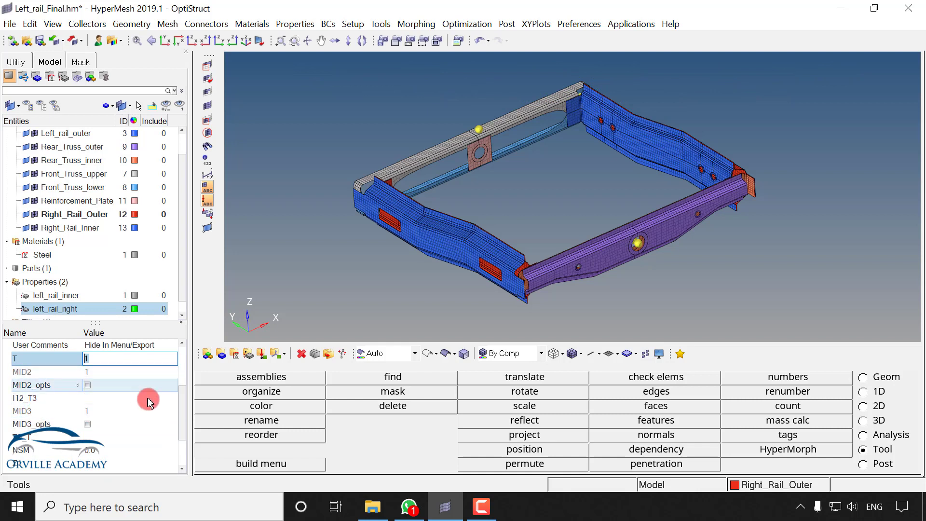
left_click_drag(182, 407, 184, 395)
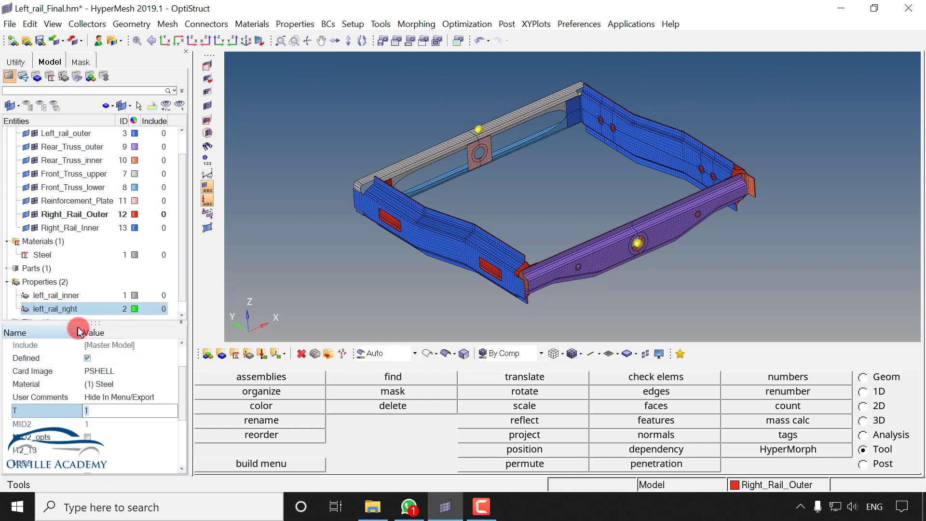
Step: Create a third property, giving it the name of the Right_Rail_Outer component
left_click(74, 295)
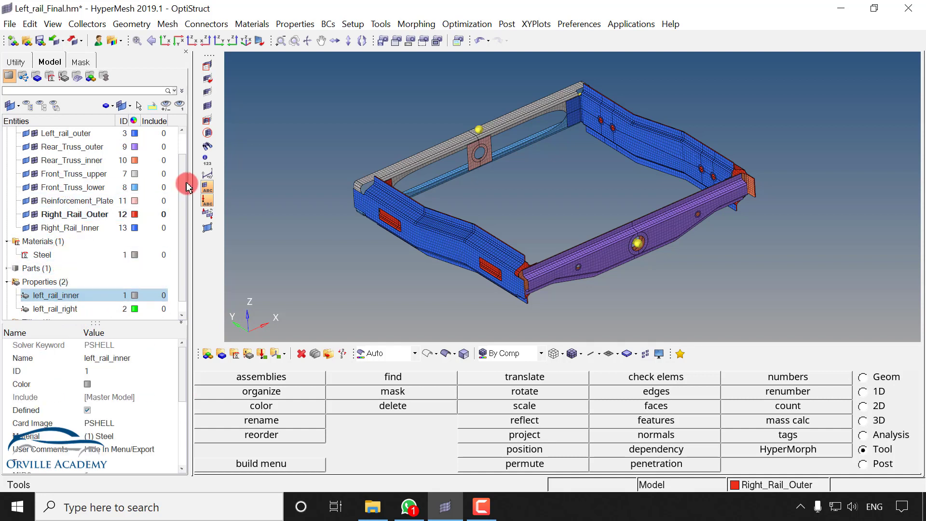
scroll(188, 183, "up", 2)
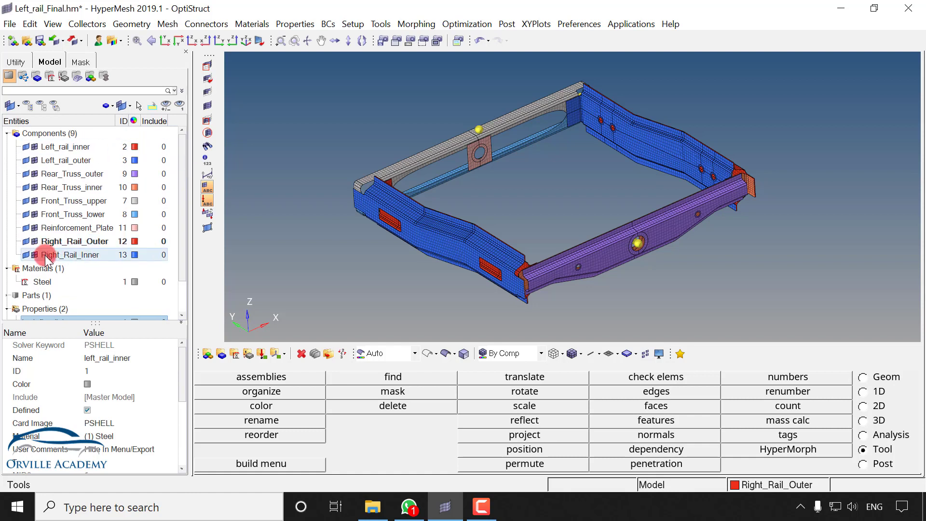
left_click(97, 243)
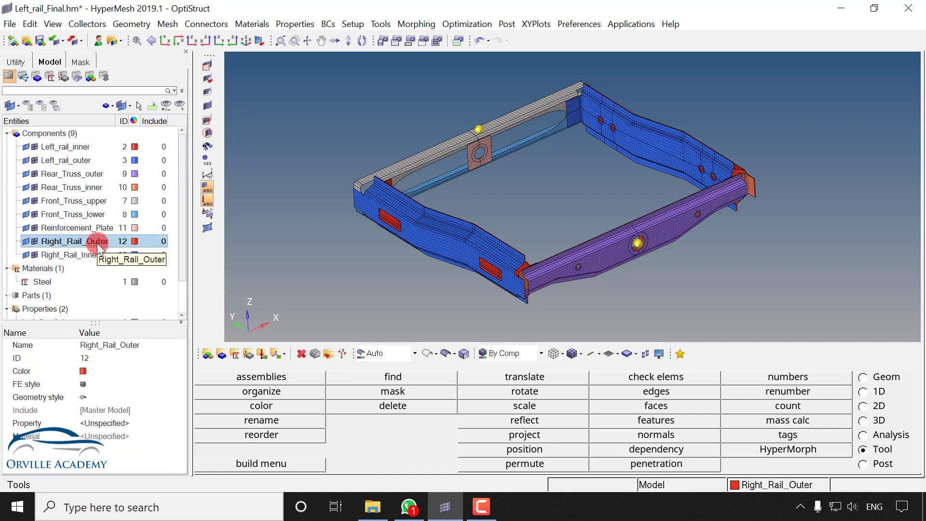
left_click(97, 244)
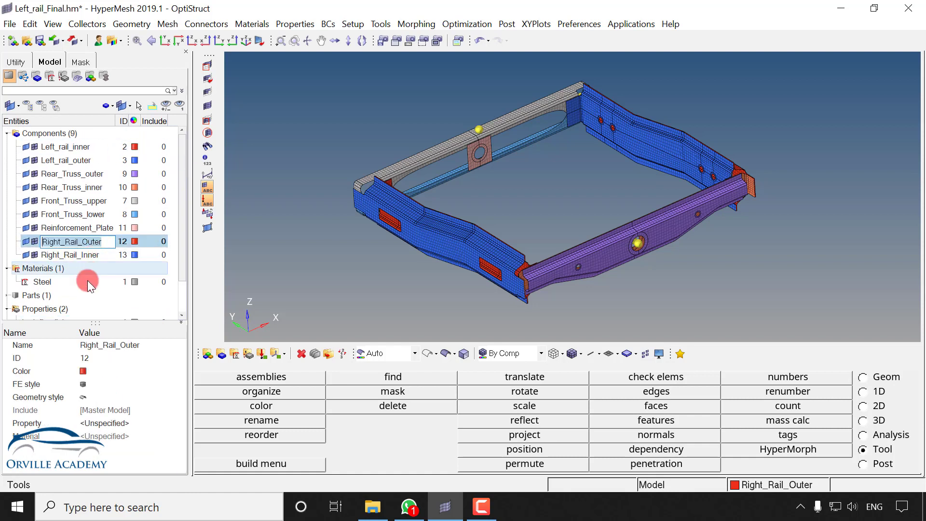
right_click(117, 294)
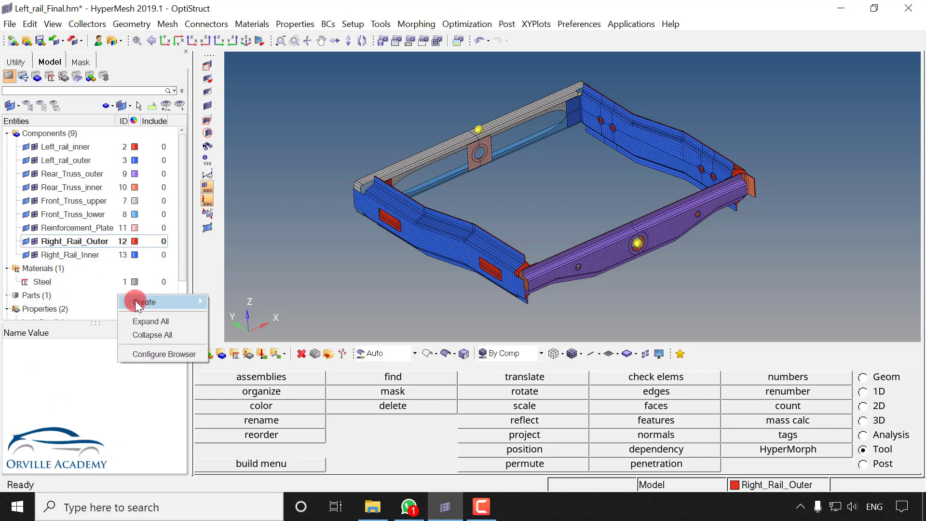
mouse_move(135, 300)
left_click(242, 405)
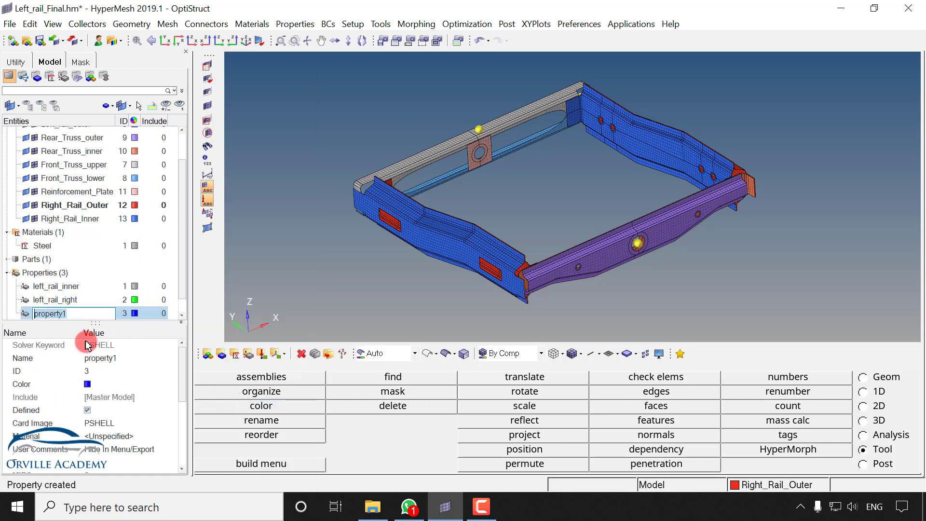
type("Right_Rail_Outer")
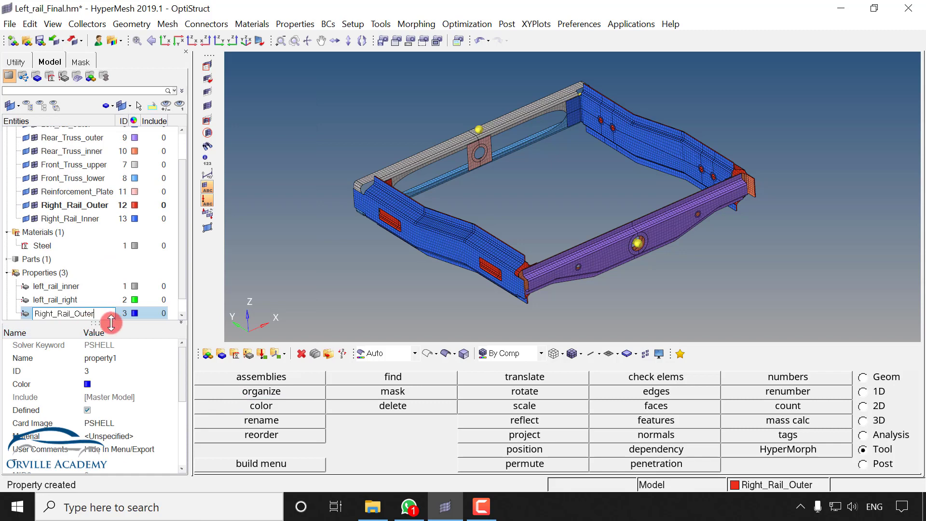
Step: Assign the Steel material to the Right_Rail_Outer property and set its thickness T to 1
left_click(109, 436)
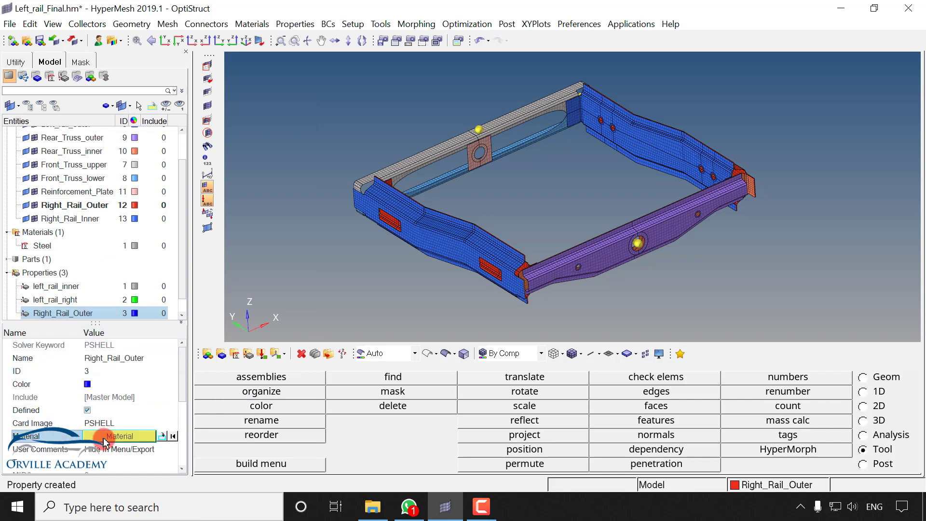
left_click(104, 437)
left_click(15, 386)
left_click(139, 486)
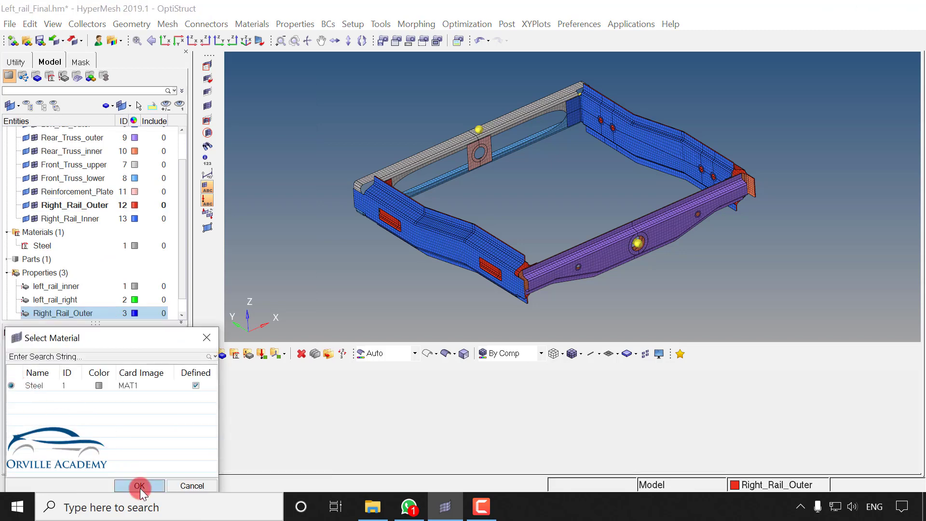
scroll(99, 434, "down", 3)
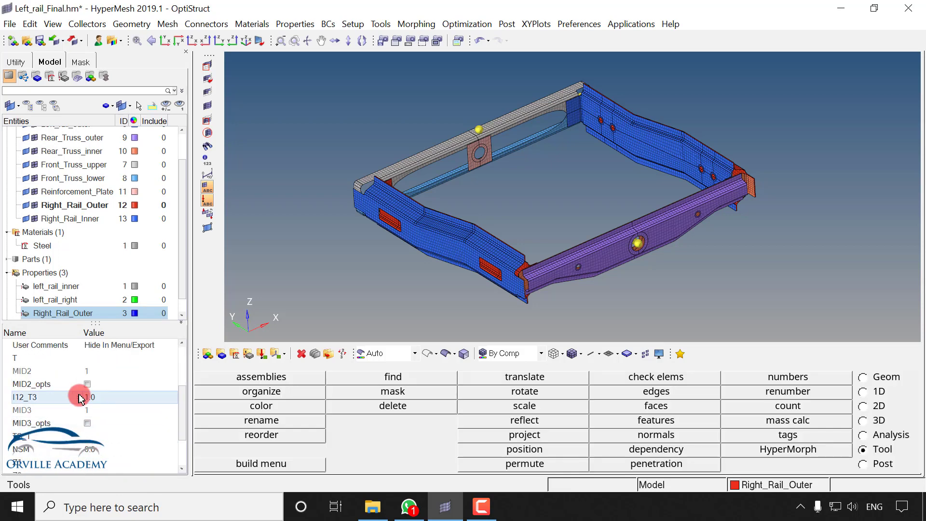
left_click(113, 362)
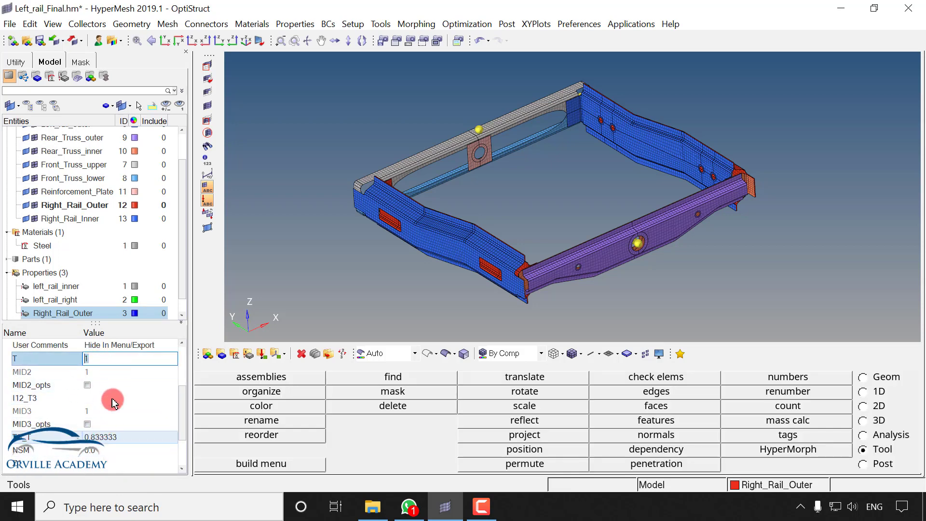
Step: Create a fourth property named Right_Rail_inner, reusing the Right_Rail_Outer property's name as its basis
left_click(53, 300)
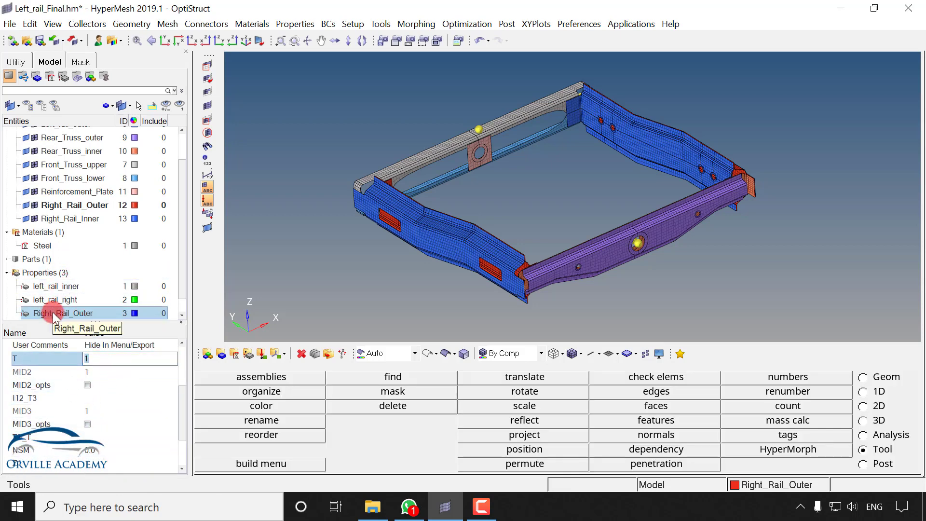
left_click(62, 313)
left_click(62, 313)
key("ctrl+c")
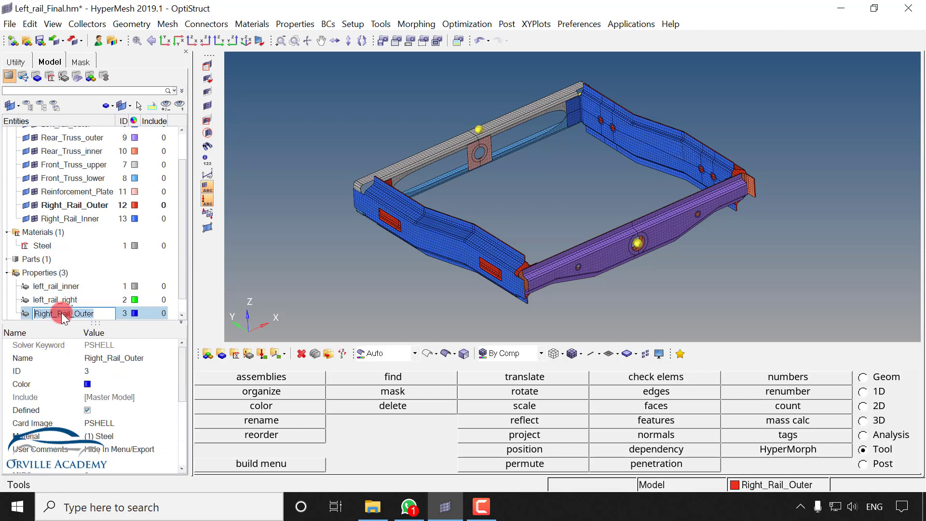
right_click(97, 299)
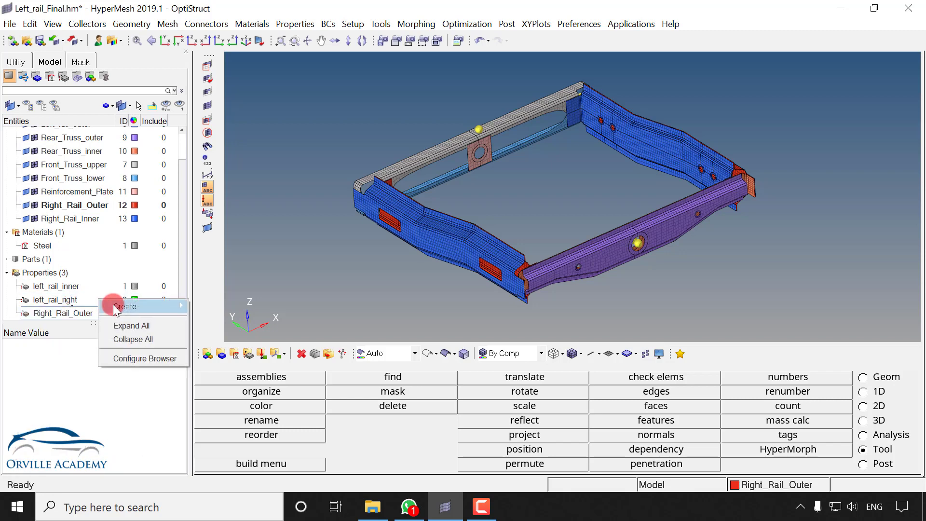
mouse_move(116, 306)
left_click(216, 407)
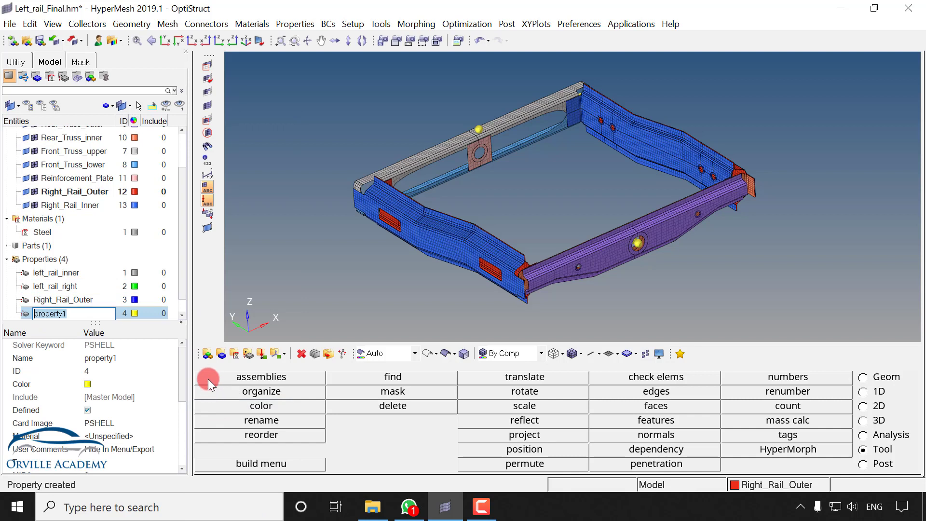
key("ctrl+v")
key("BackSpace")
key("BackSpace")
key("BackSpace")
key("BackSpace")
key("BackSpace")
type("inner")
key("Return")
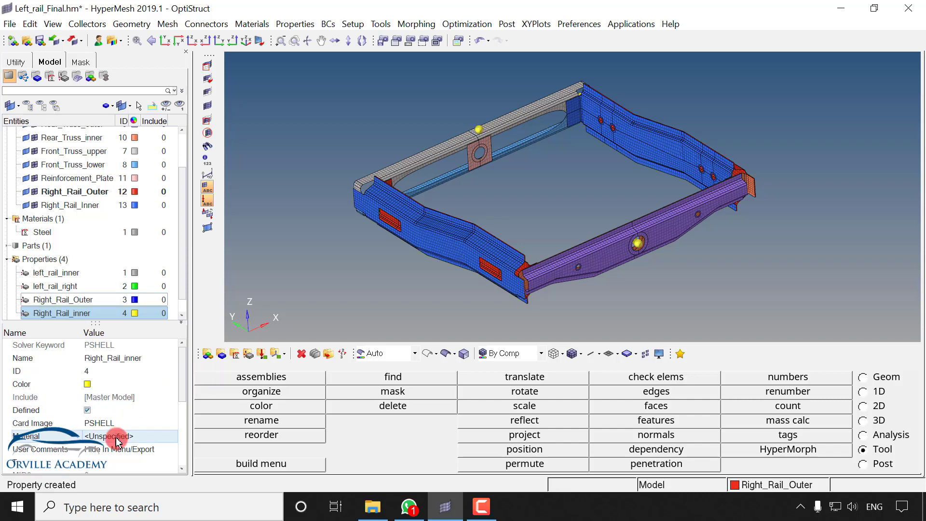
Step: Assign the Steel material to the Right_Rail_inner property and set its thickness T to 1
left_click(117, 436)
left_click(117, 436)
left_click(11, 385)
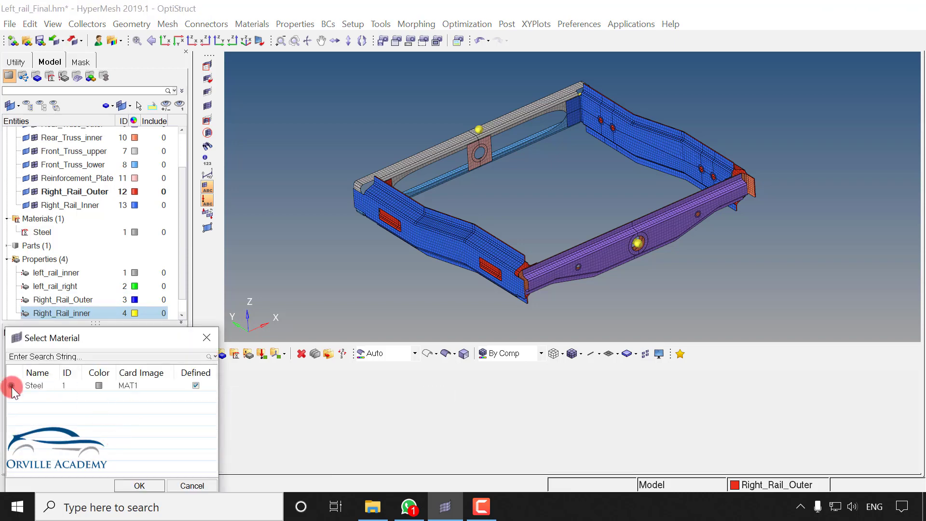
left_click(139, 486)
scroll(87, 423, "down", 5)
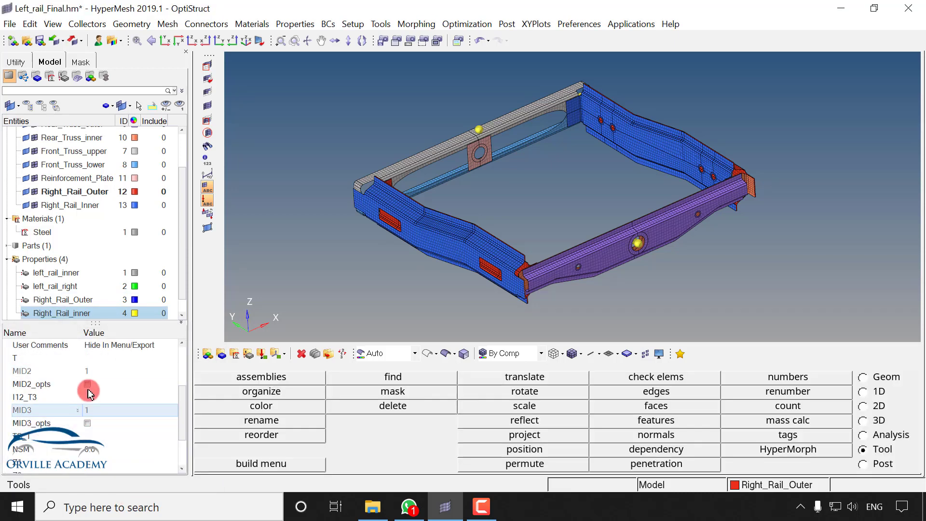
left_click(94, 360)
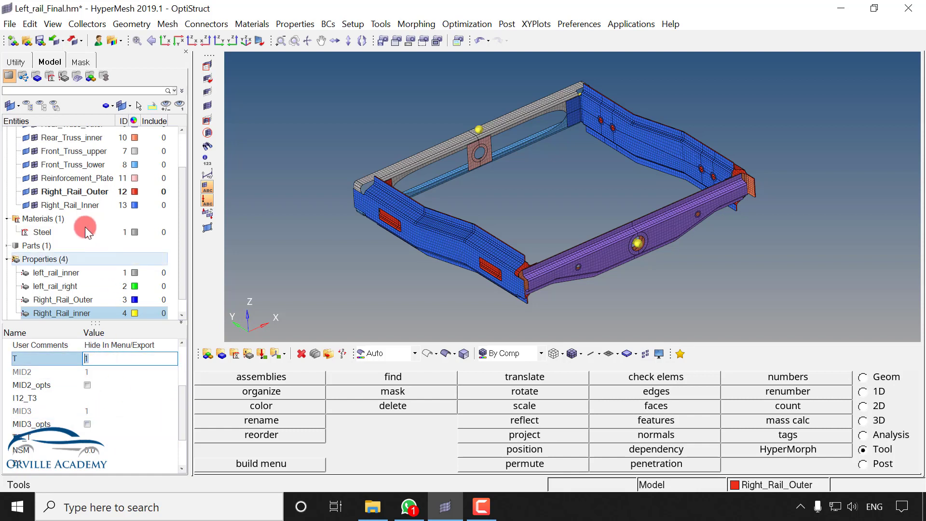
Step: Create a fifth property, giving it the name of the Front_Truss_upper component
left_click(80, 178)
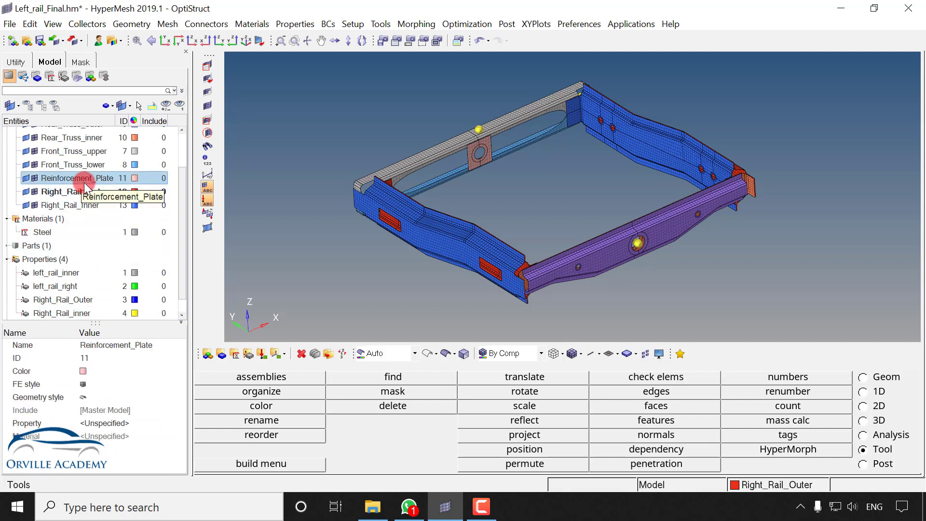
left_click(78, 151)
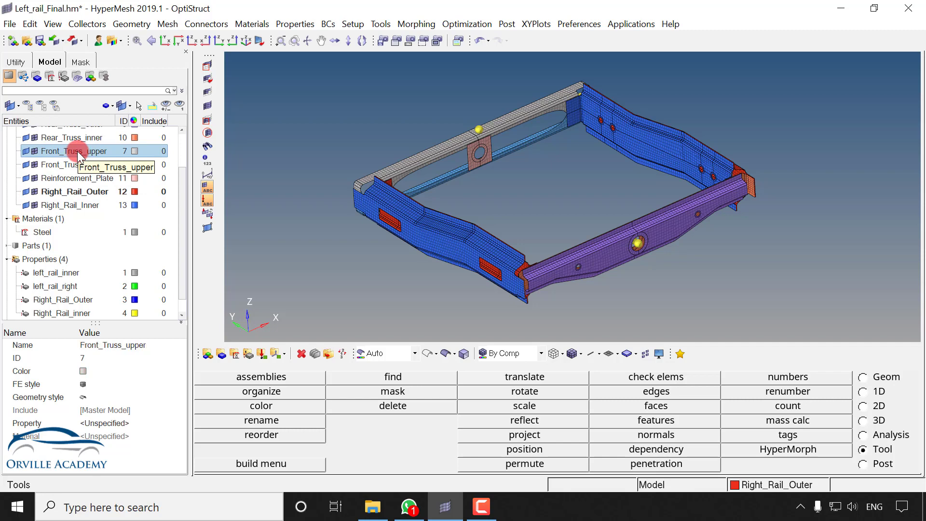
left_click(77, 151)
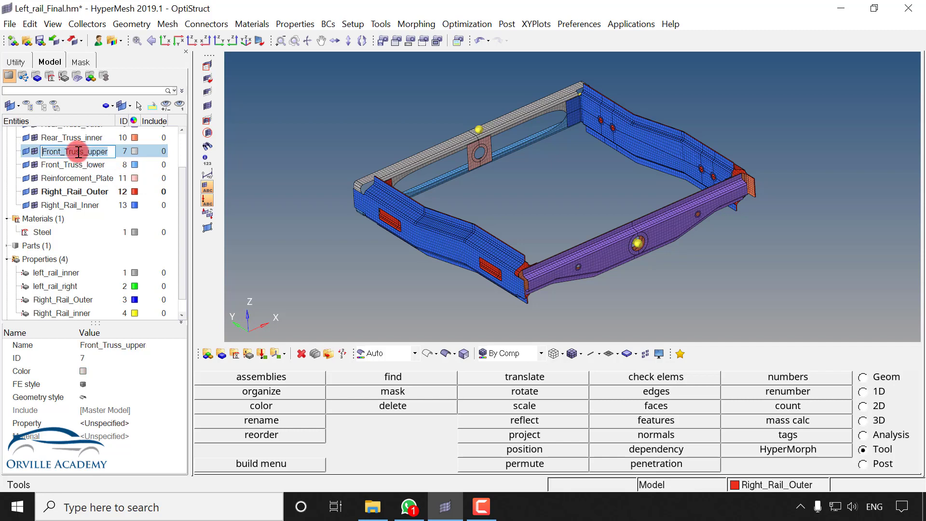
right_click(110, 245)
mouse_move(145, 254)
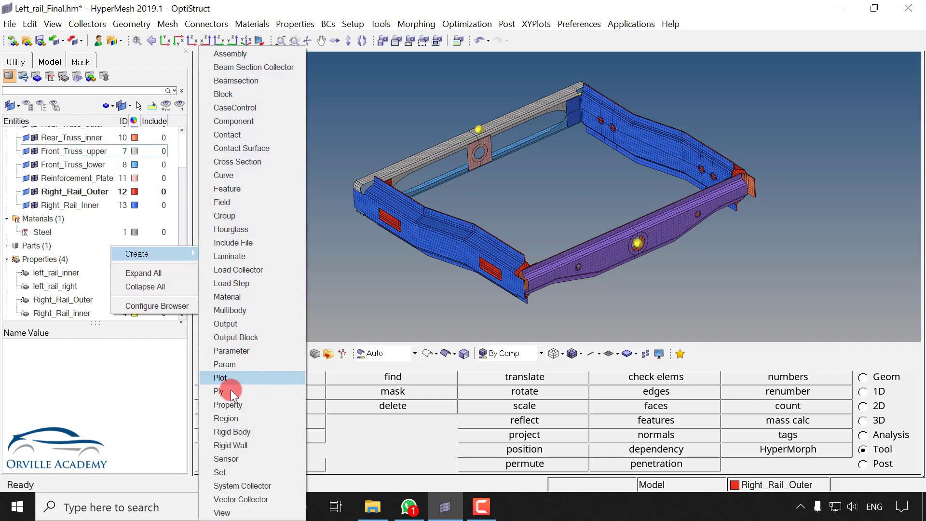
left_click(229, 405)
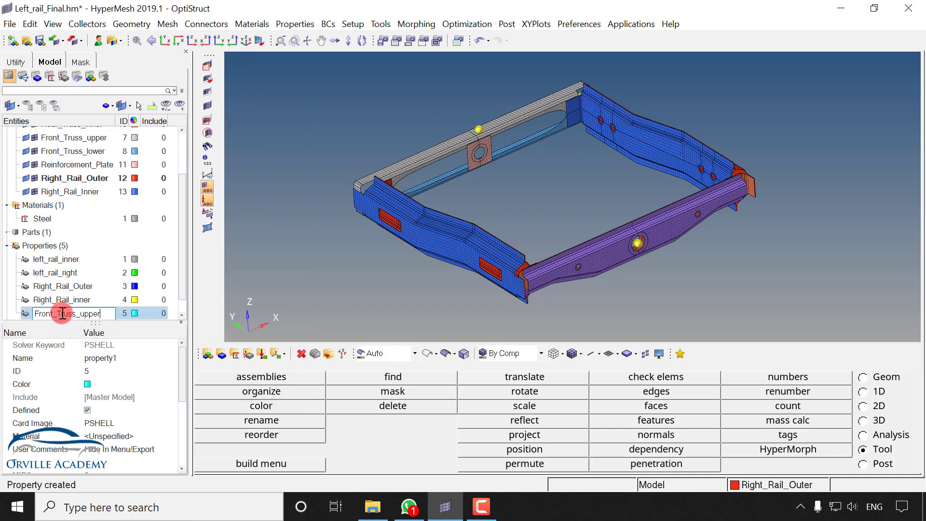
Step: Assign the Steel material to the Front_Truss_upper property and set its thickness T to 1
left_click(99, 437)
left_click(99, 437)
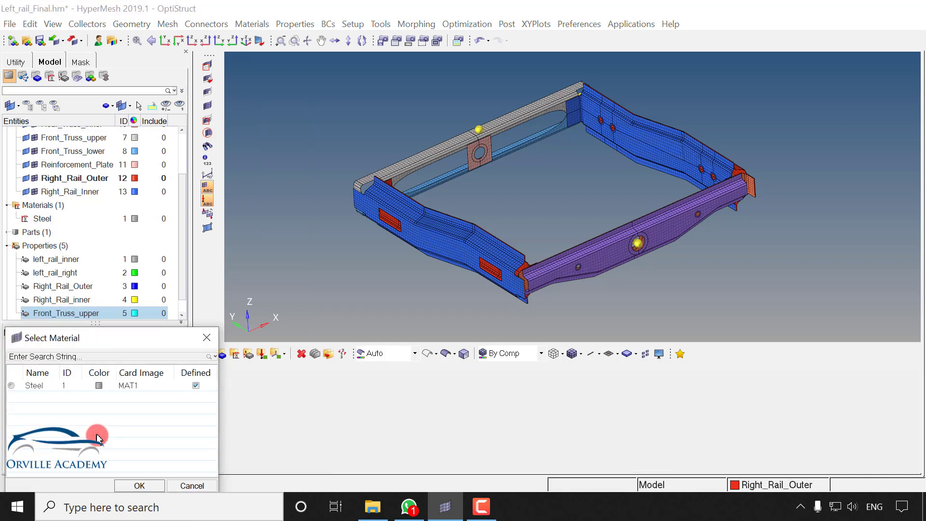
left_click(123, 484)
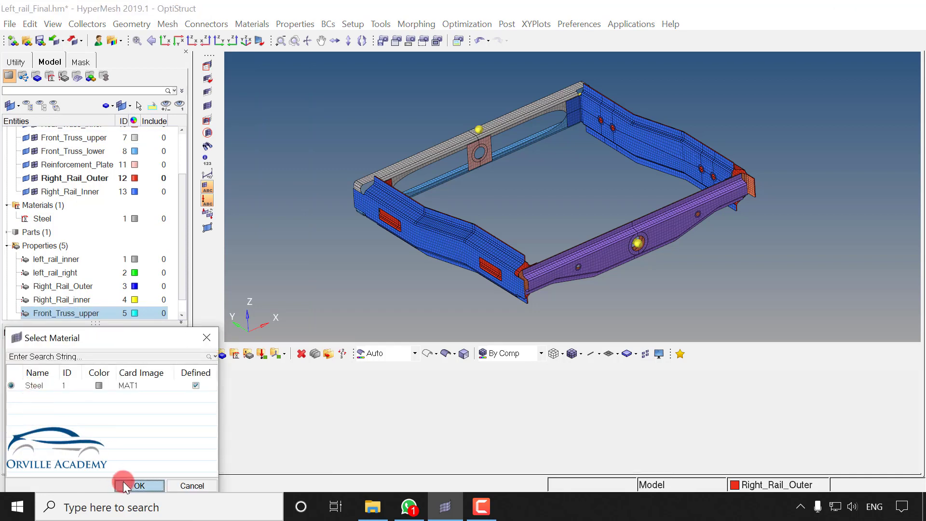
scroll(104, 437, "down", 3)
left_click(88, 360)
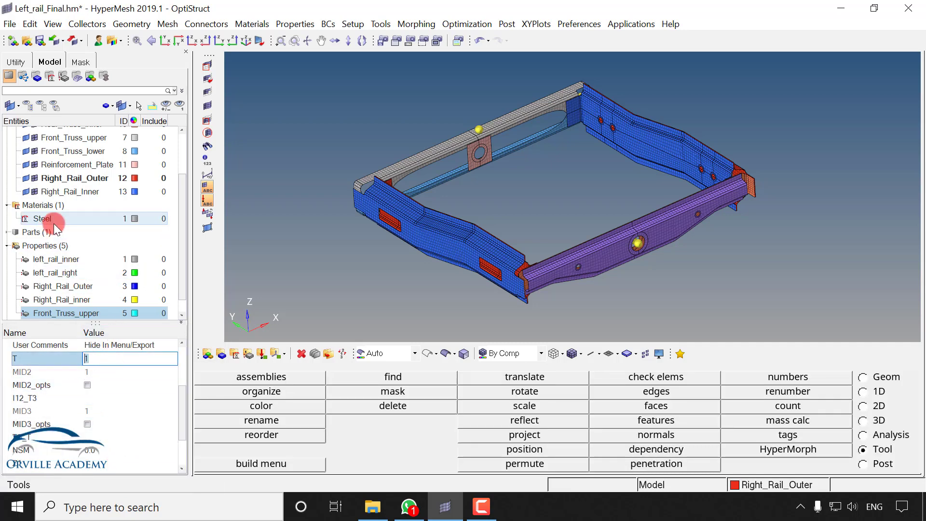
Step: Create a sixth property named Front_Truss_lower, reusing the Front_Truss_upper property's name as its basis
scroll(53, 314, "down", 1)
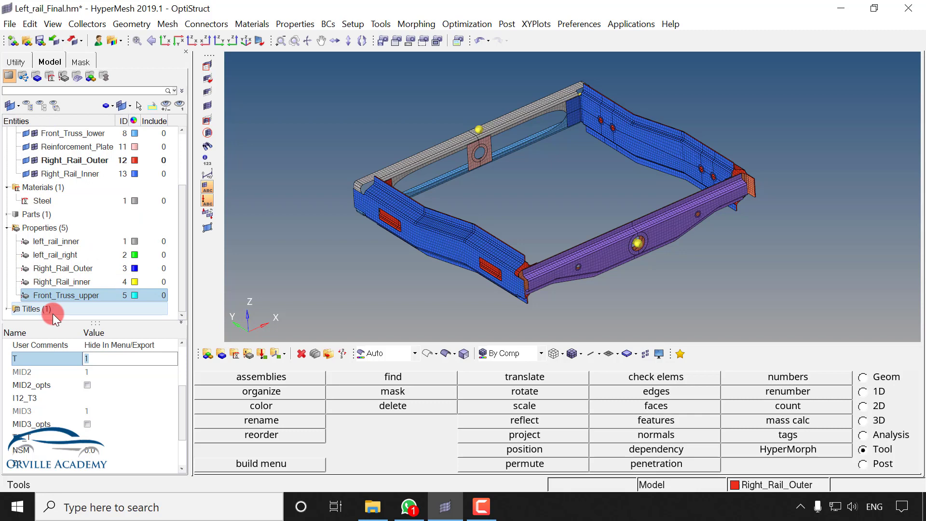
right_click(72, 294)
key("F2")
key("ctrl+c")
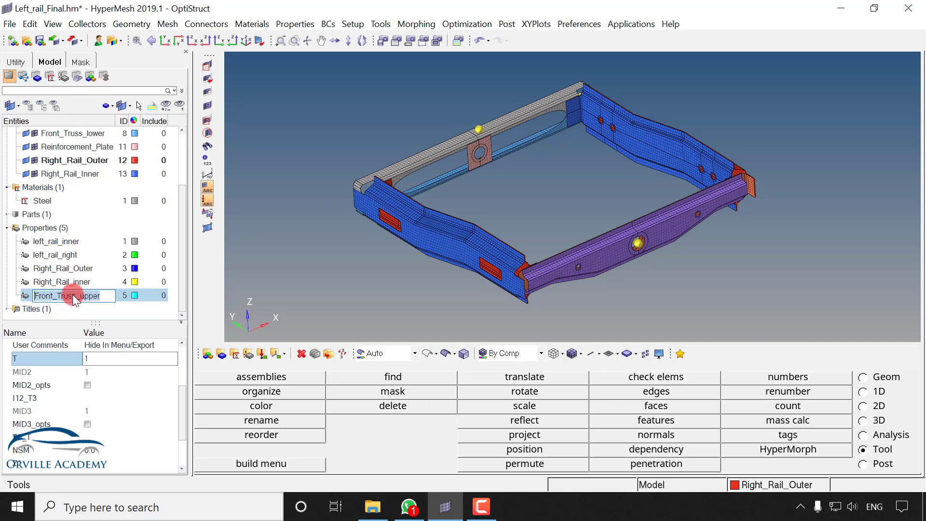
right_click(141, 225)
mouse_move(164, 233)
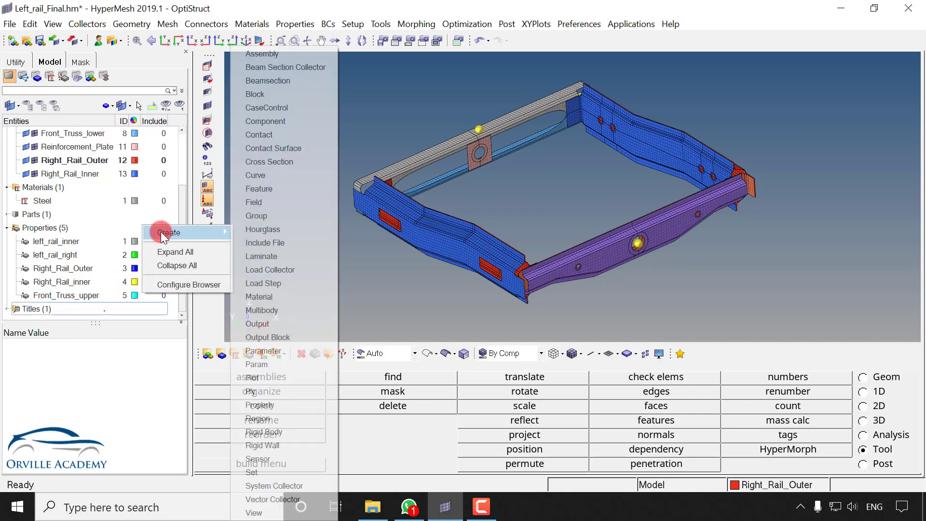
left_click(261, 405)
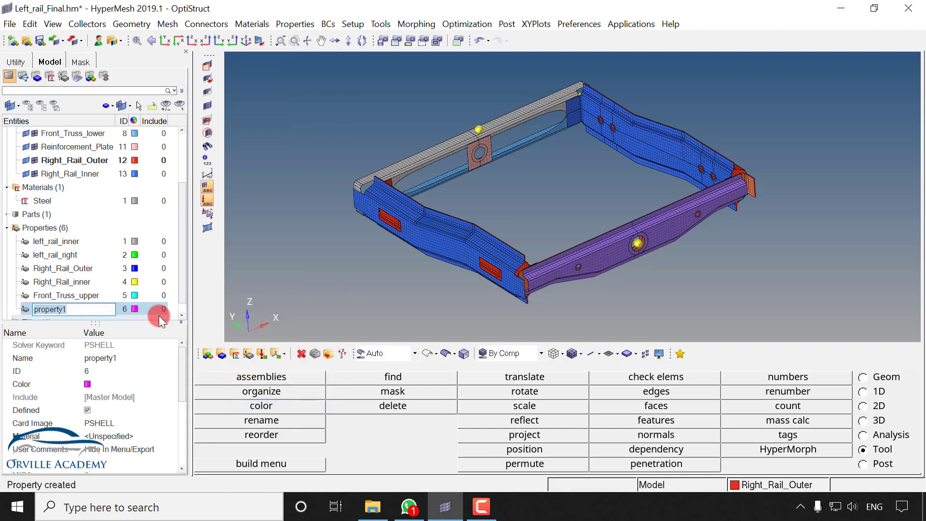
key("ctrl+v")
key("BackSpace")
key("BackSpace")
key("BackSpace")
key("BackSpace")
type("lower")
Step: Assign the Steel material to the Front_Truss_lower property and set its thickness T to 1
left_click(107, 437)
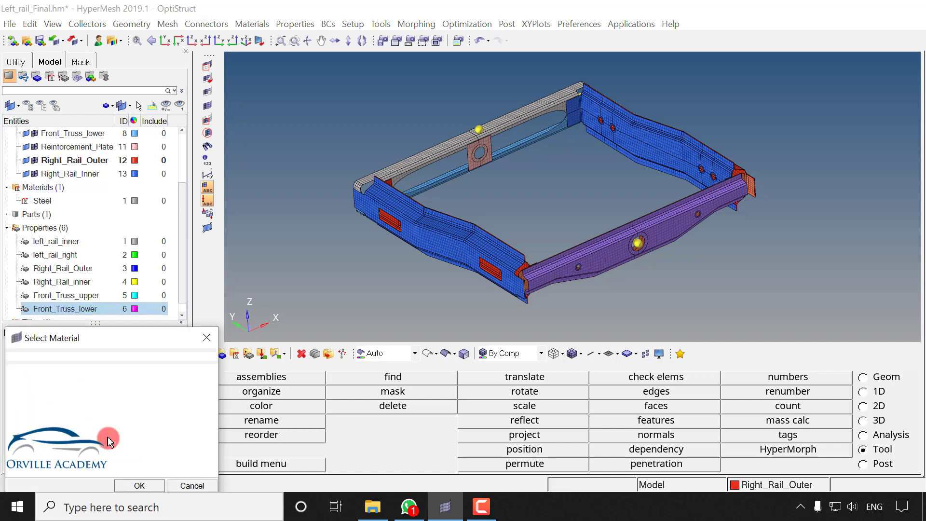
left_click(15, 386)
left_click(126, 487)
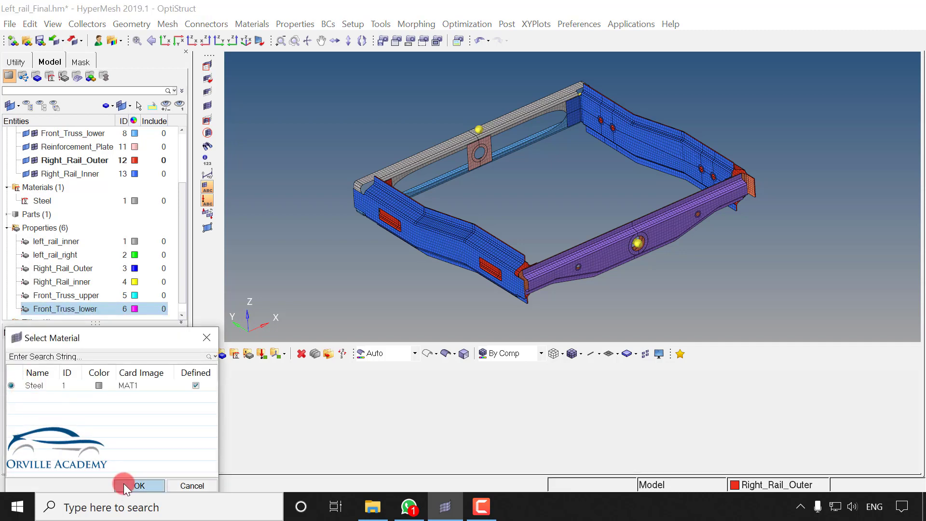
scroll(82, 428, "down", 2)
left_click(106, 411)
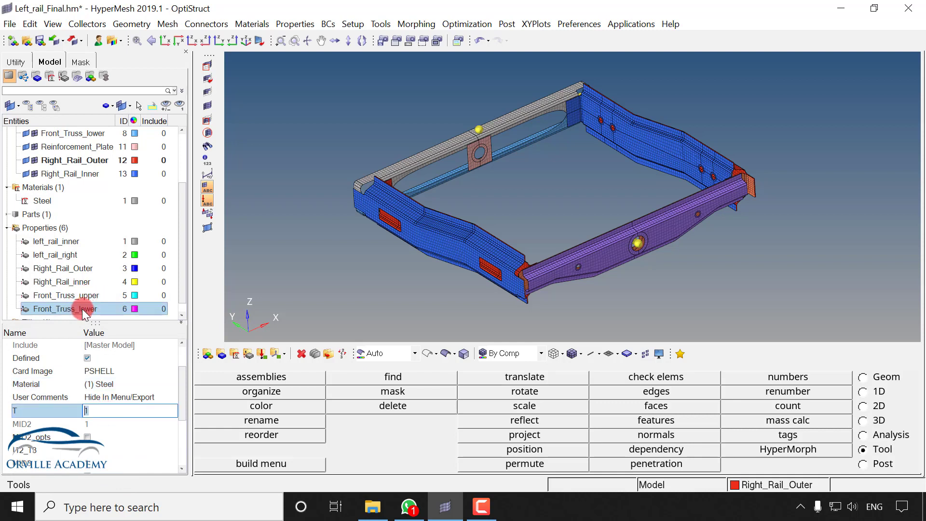
Step: Create a seventh property, giving it the name of the Rear_Truss_outer component
left_click(68, 161)
scroll(182, 200, "up", 2)
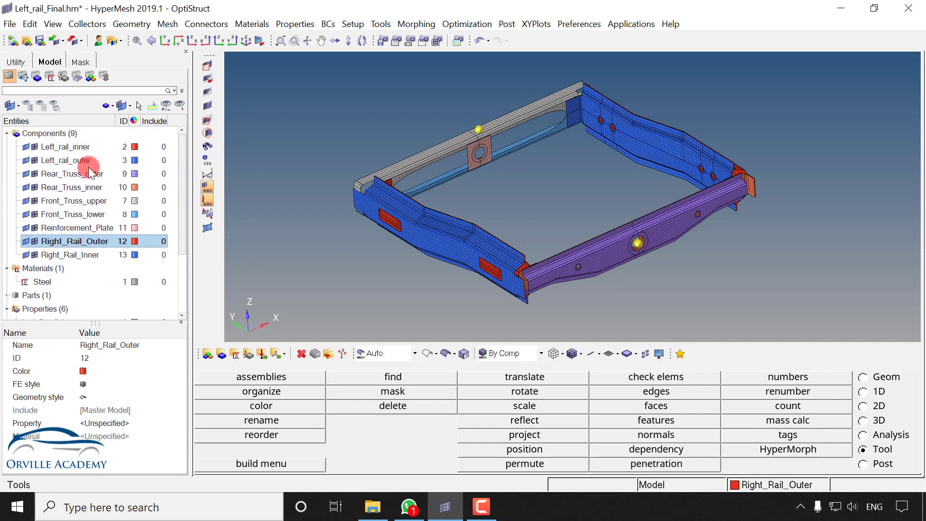
double_click(70, 175)
key("ctrl+c")
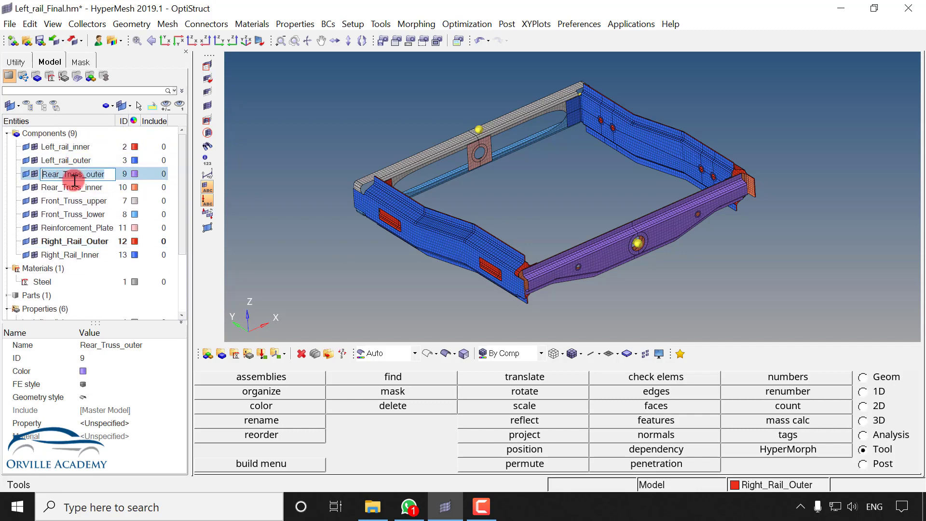
right_click(110, 274)
mouse_move(158, 281)
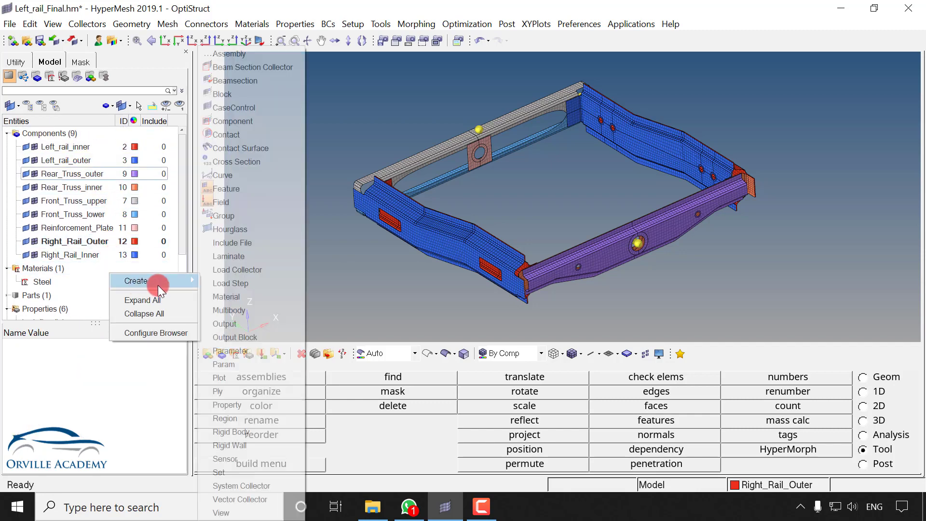
left_click(224, 404)
key("ctrl+v")
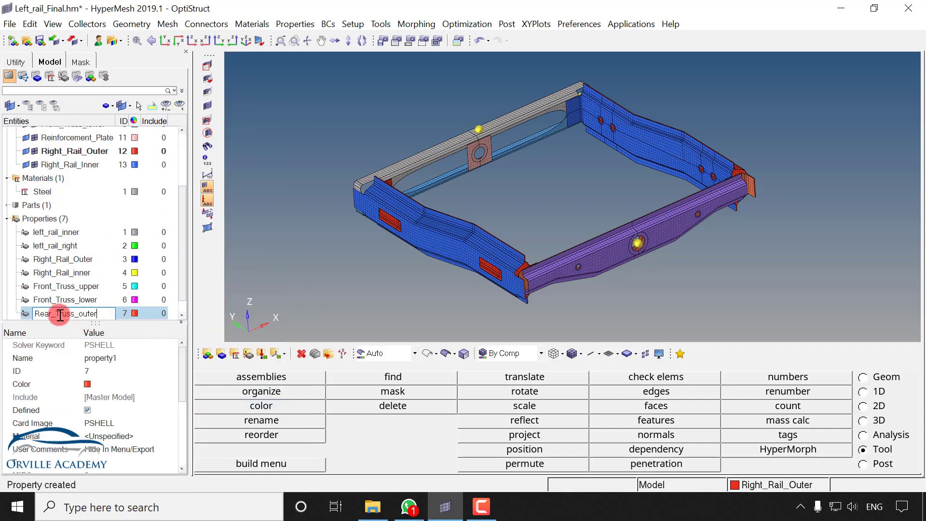
Step: Assign the Steel material to the Rear_Truss_outer property and set its thickness T to 1
left_click(100, 438)
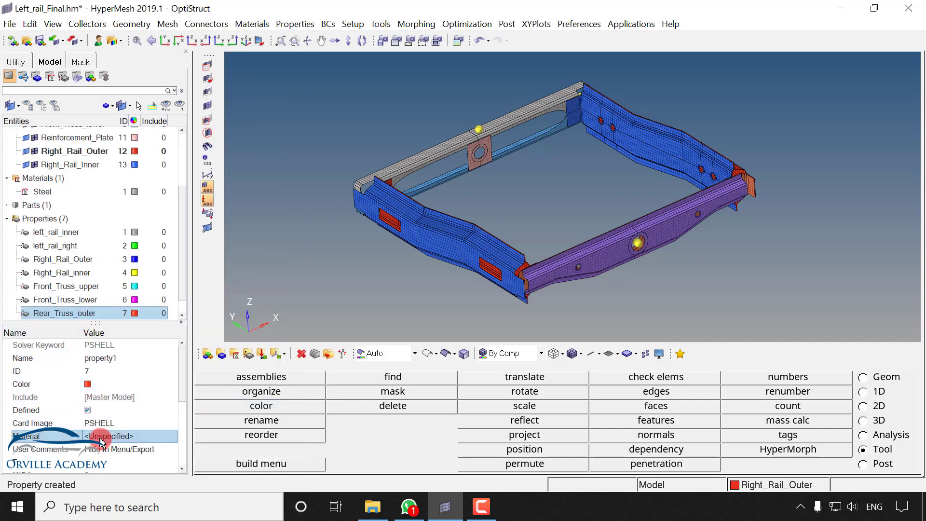
left_click(100, 436)
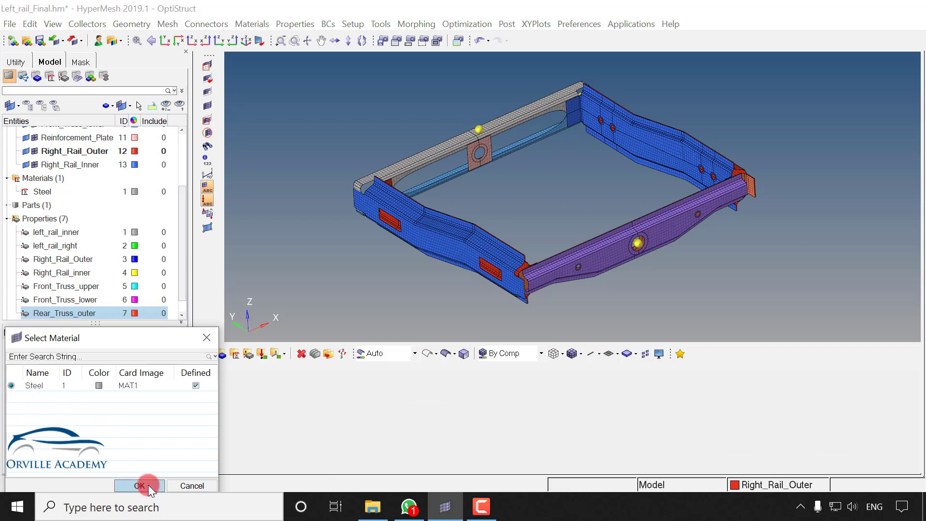
left_click(149, 485)
left_click(98, 358)
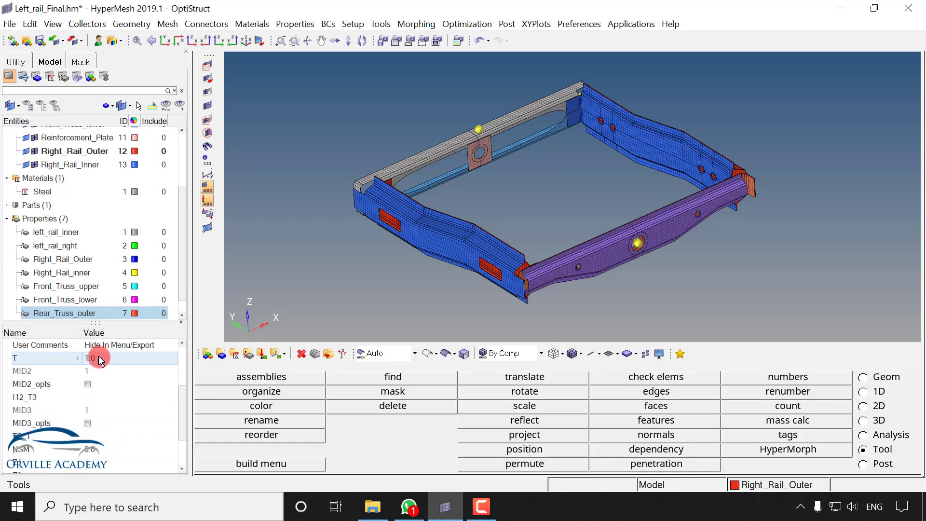
Step: Create an eighth property named Rear_Truss_Inner, using the Rear_Truss_outer property's name as its basis
left_click(67, 301)
left_click(68, 312)
left_click(69, 312)
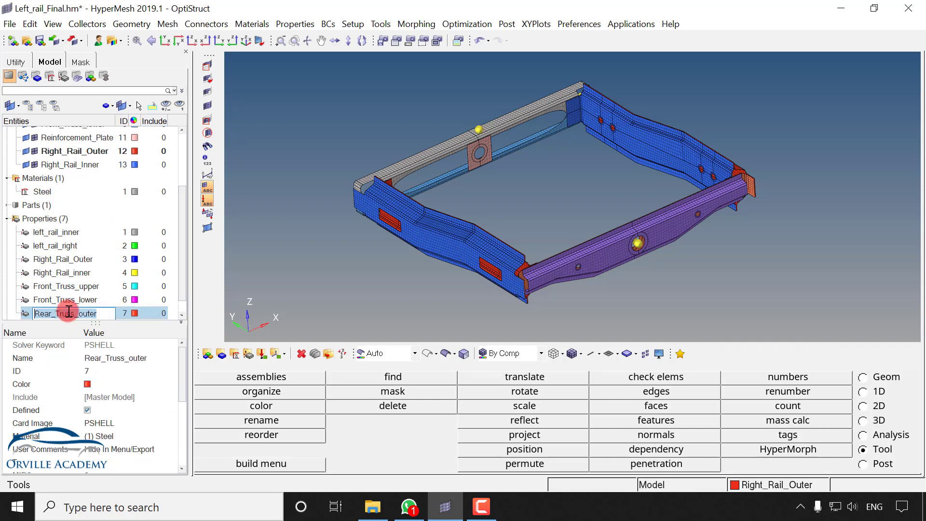
key("Escape")
right_click(105, 271)
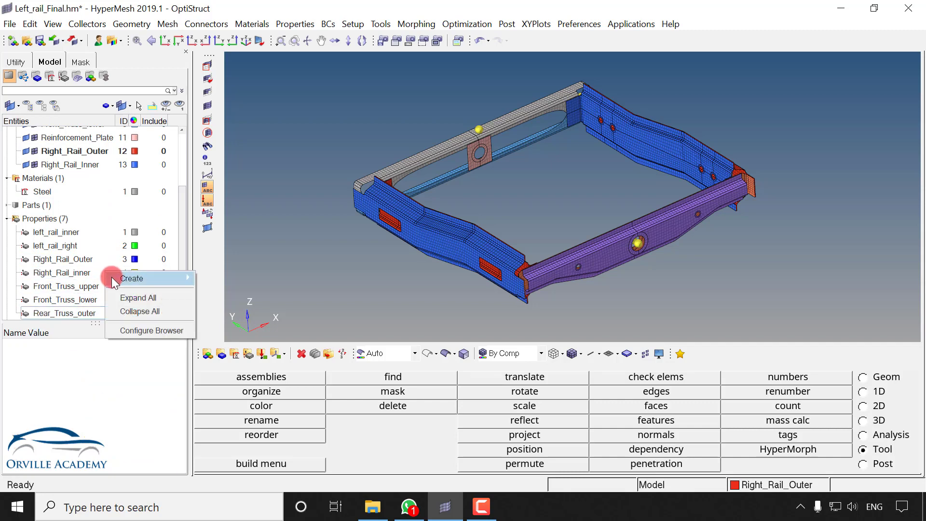
mouse_move(144, 278)
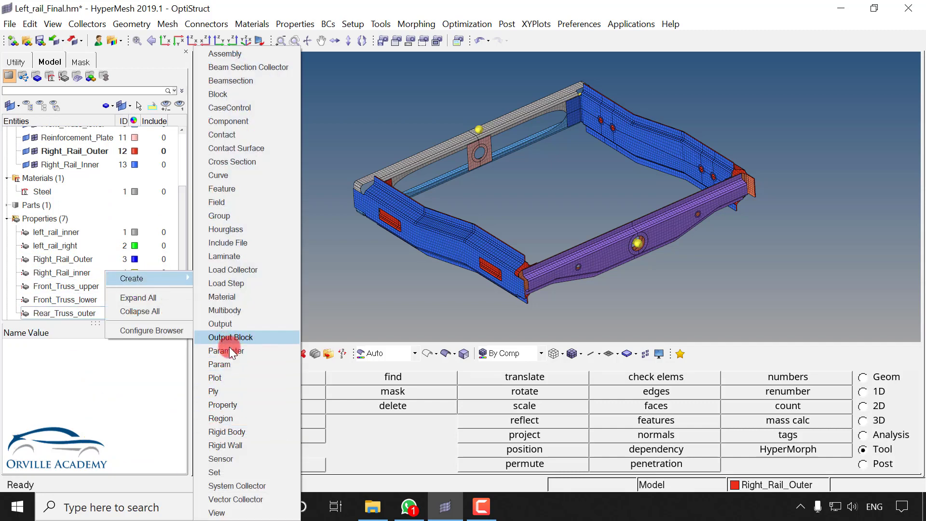
left_click(228, 405)
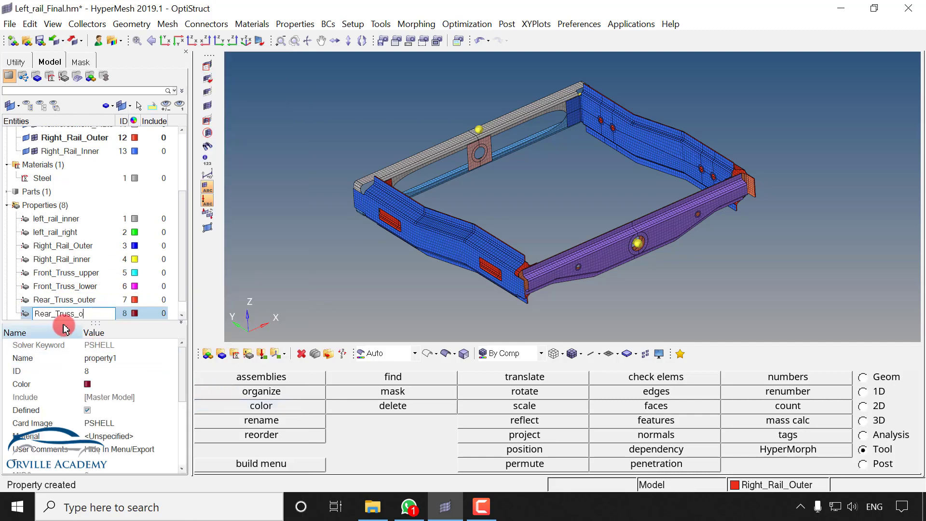
type("Rear_Truss_Inner")
key("Return")
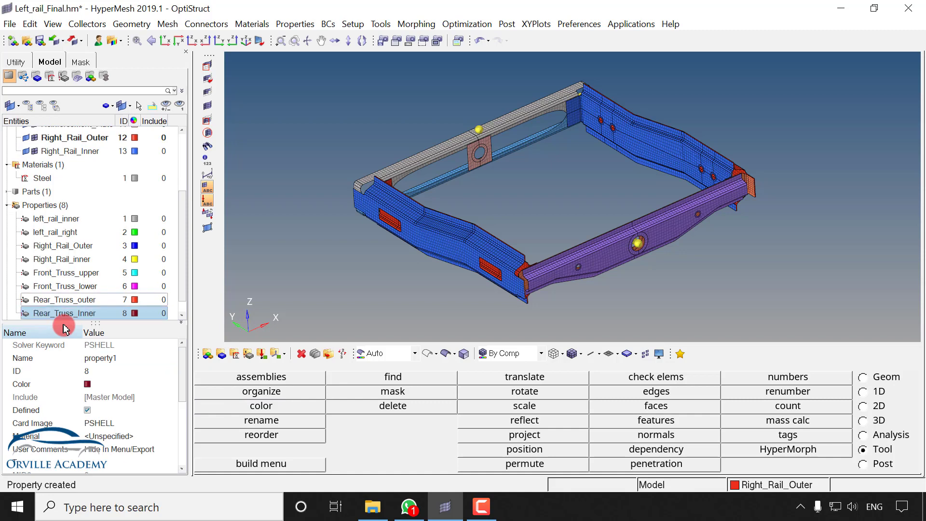
Step: Assign the Steel material to the Rear_Truss_Inner property and set its thickness T to 1
left_click(96, 436)
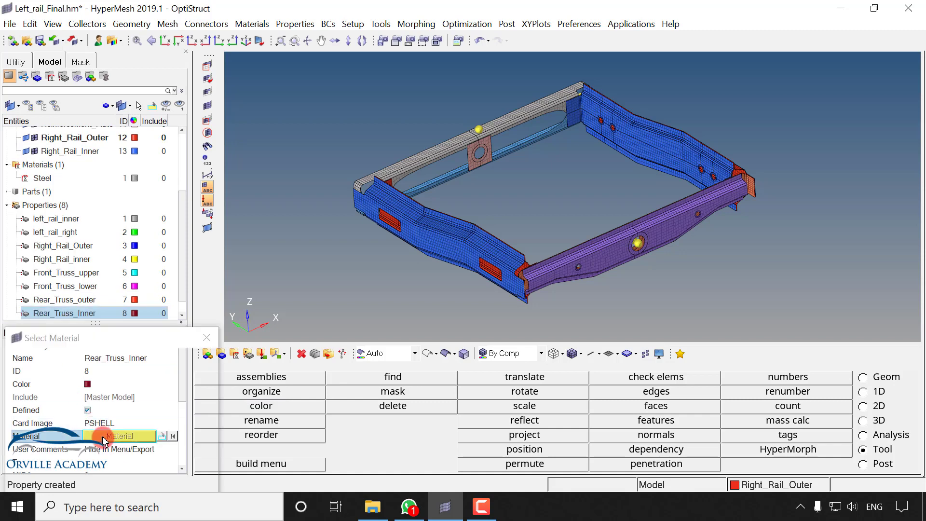
left_click(140, 486)
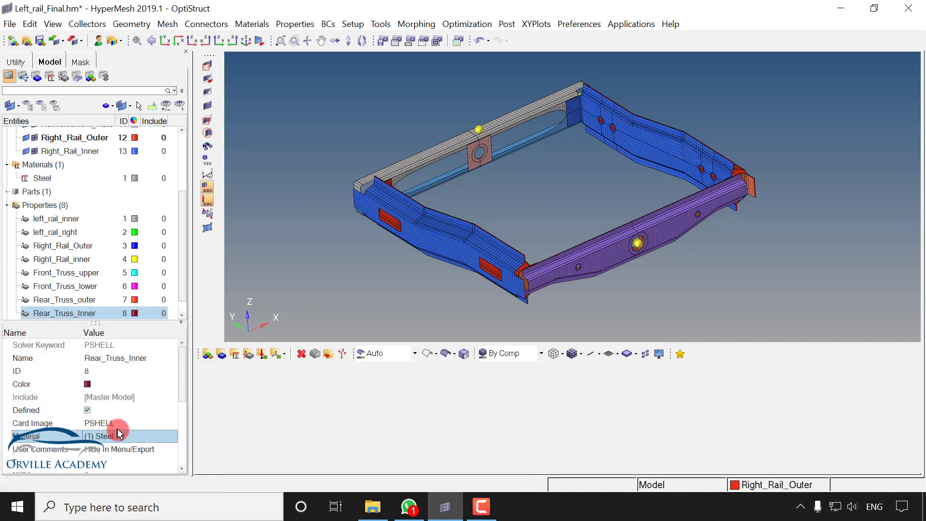
left_click(101, 359)
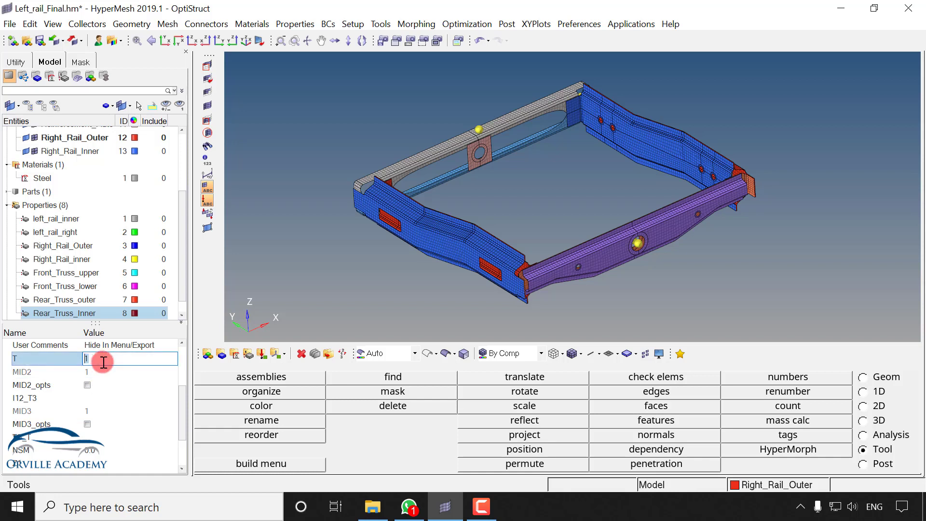
left_click(87, 423)
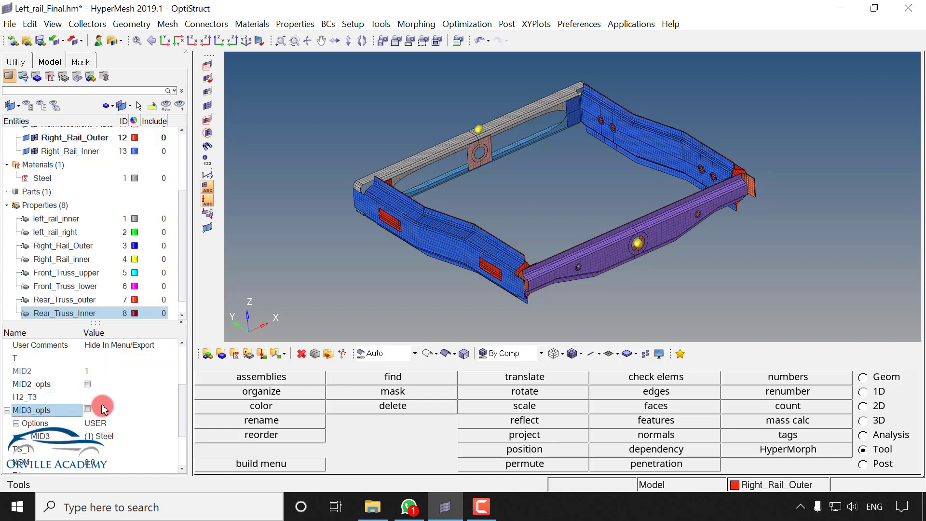
left_click(65, 300)
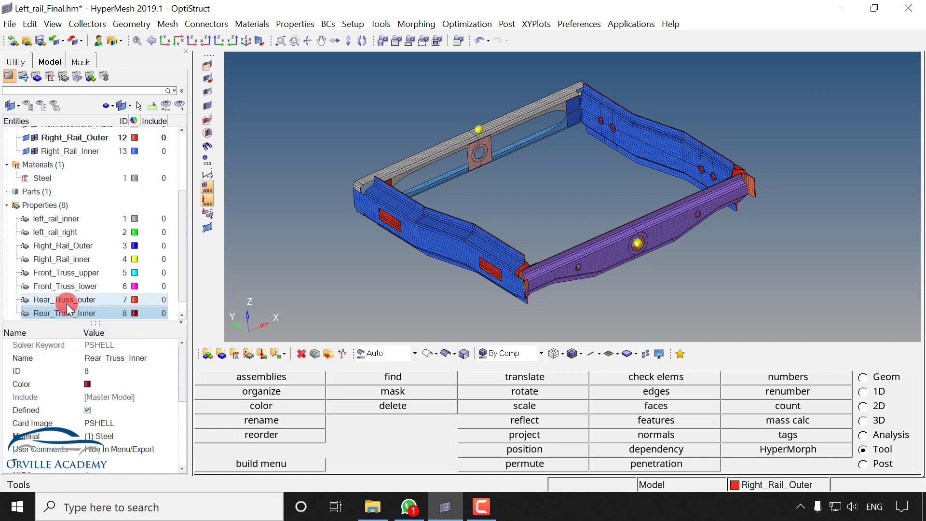
Step: Create a ninth property, giving it the name of the Reinforcement_Plate component
scroll(71, 263, "up", 3)
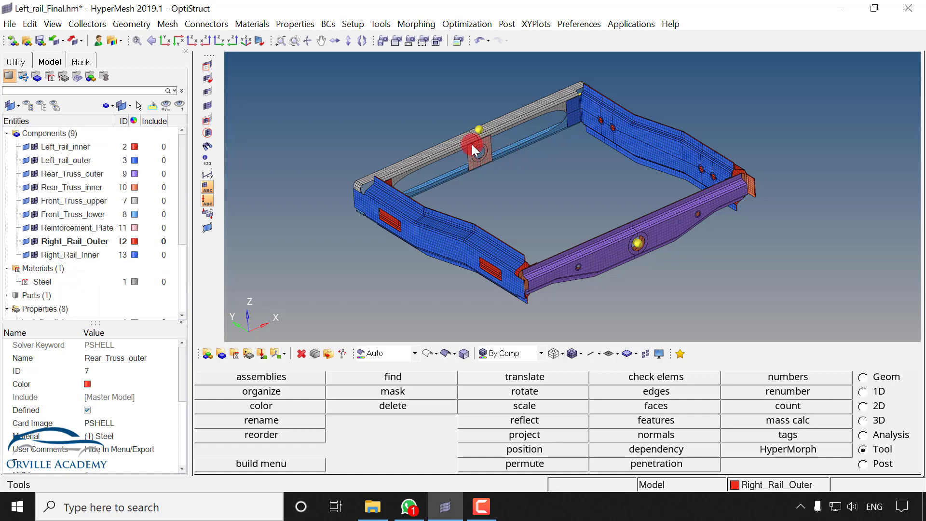
left_click(41, 230)
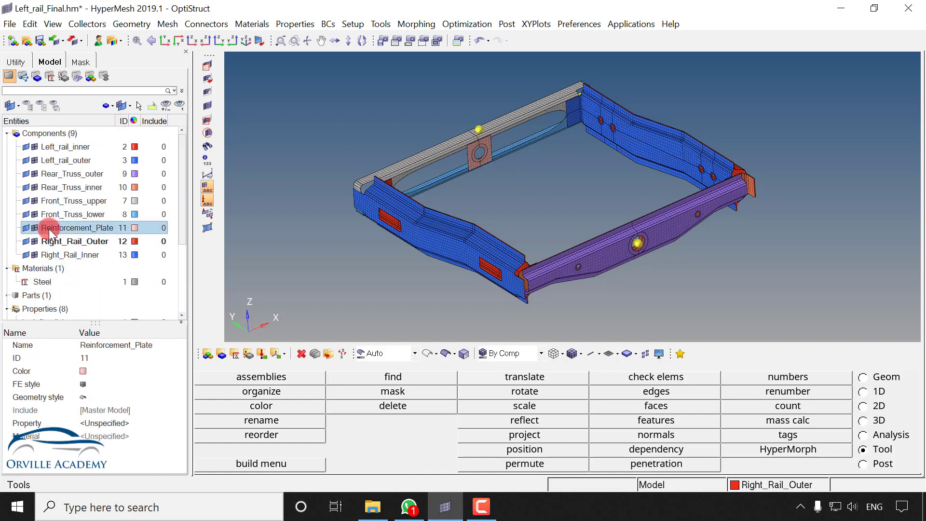
left_click(49, 233)
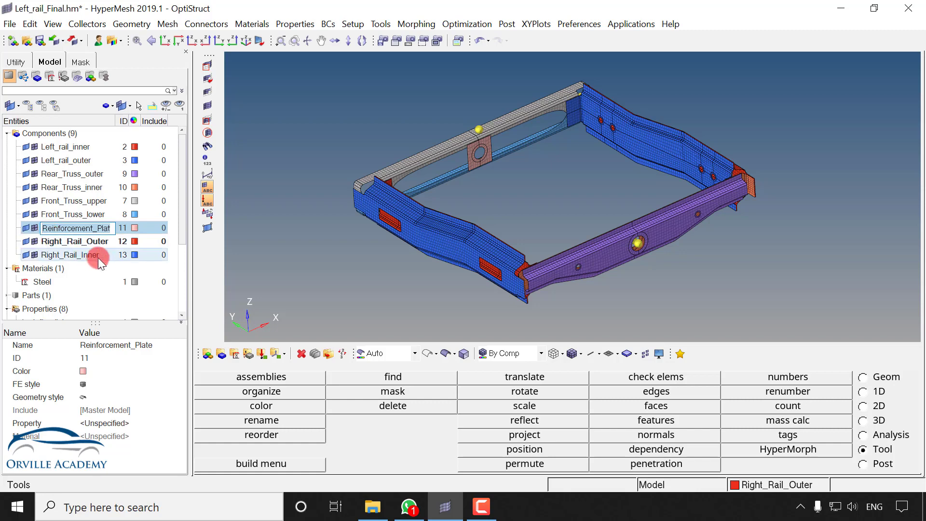
left_click(90, 284)
right_click(111, 299)
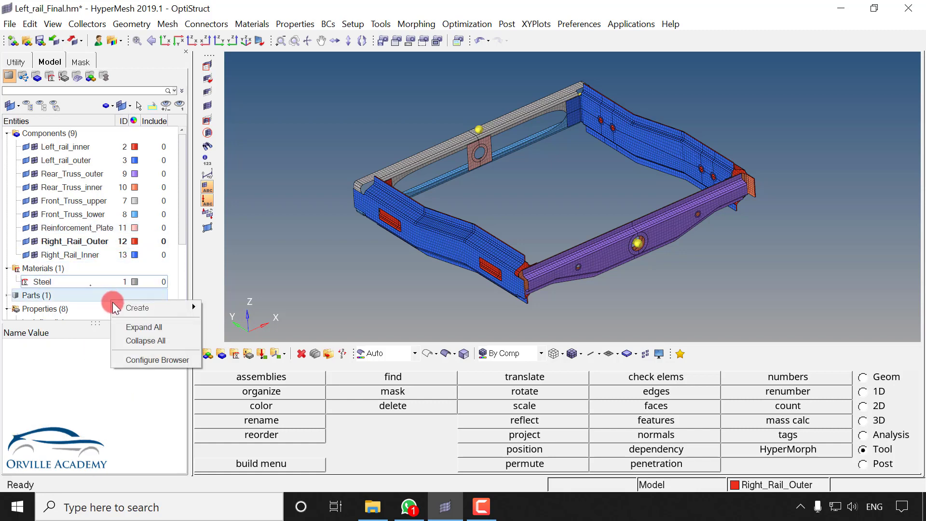
mouse_move(163, 306)
left_click(251, 404)
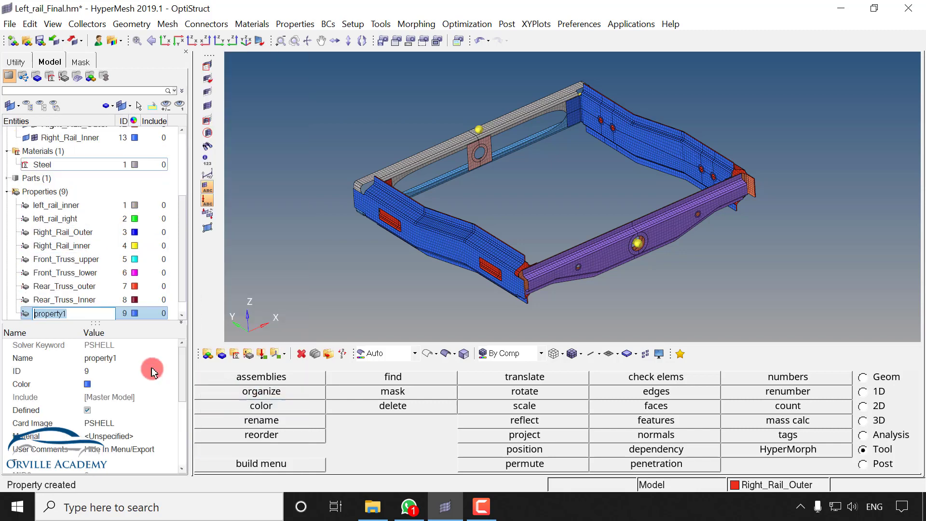
type("Reinforcement_Plate")
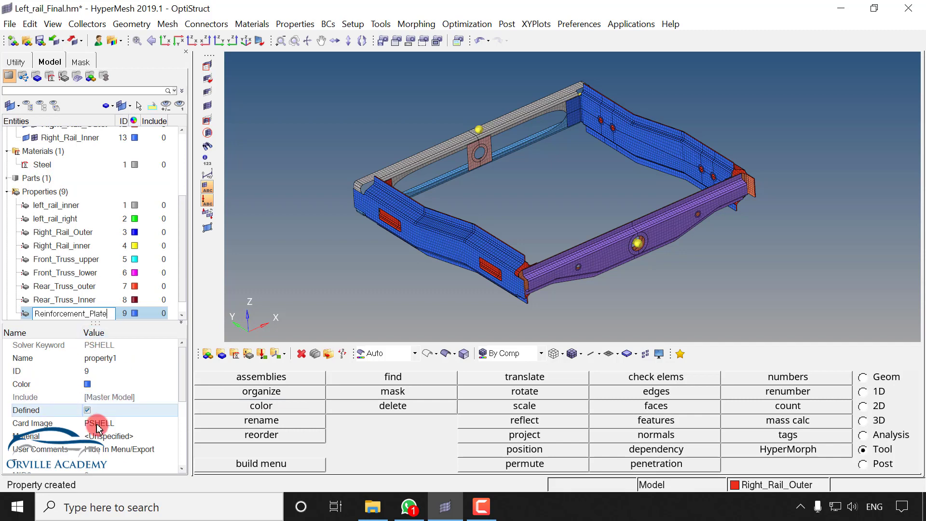
Step: Assign the Steel material to the Reinforcement_Plate property and set its thickness T to 2
left_click(110, 441)
left_click(110, 441)
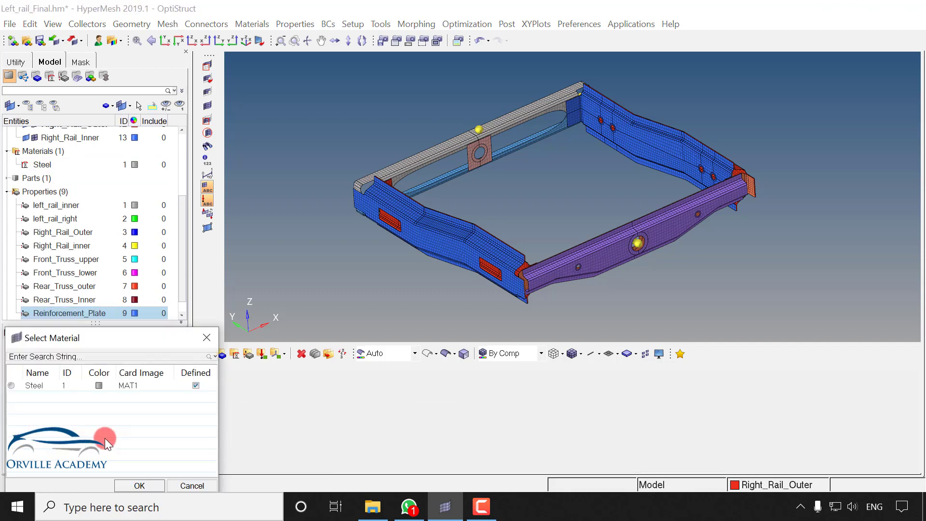
left_click(138, 485)
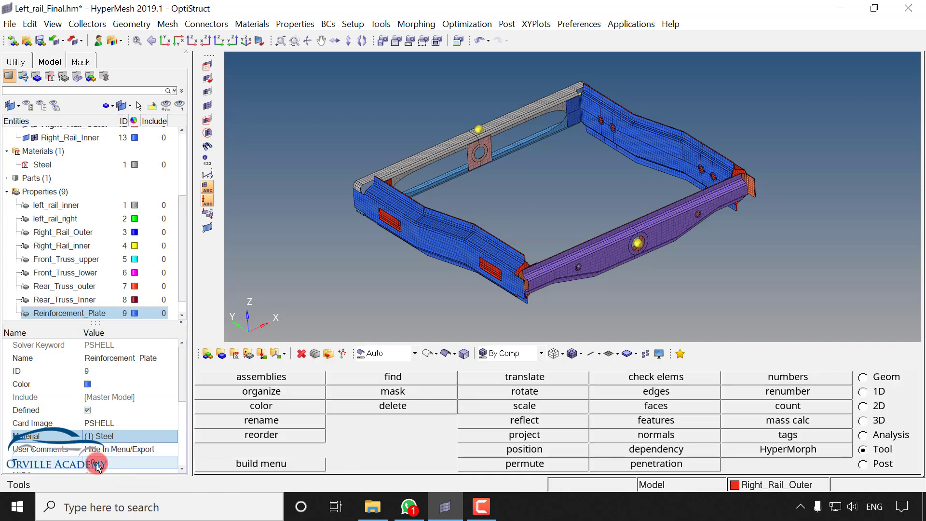
left_click(119, 463)
type("2")
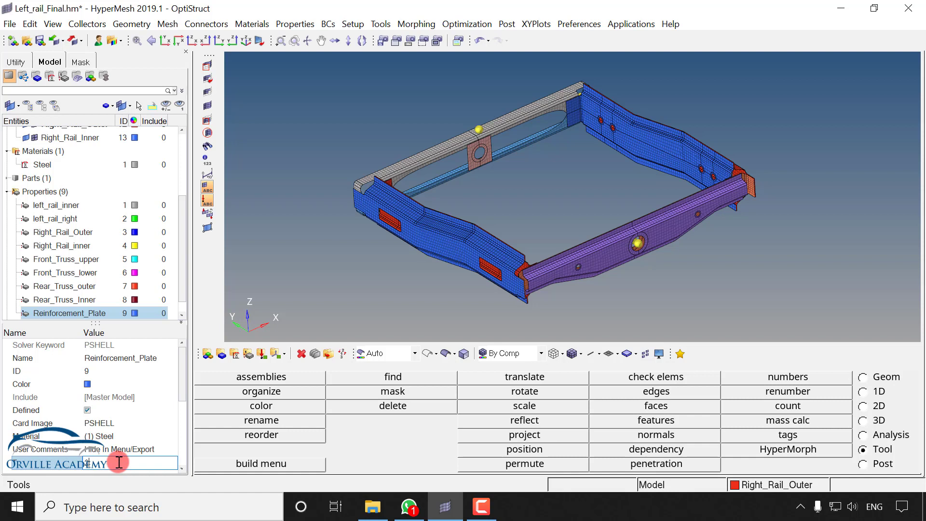
key("Return")
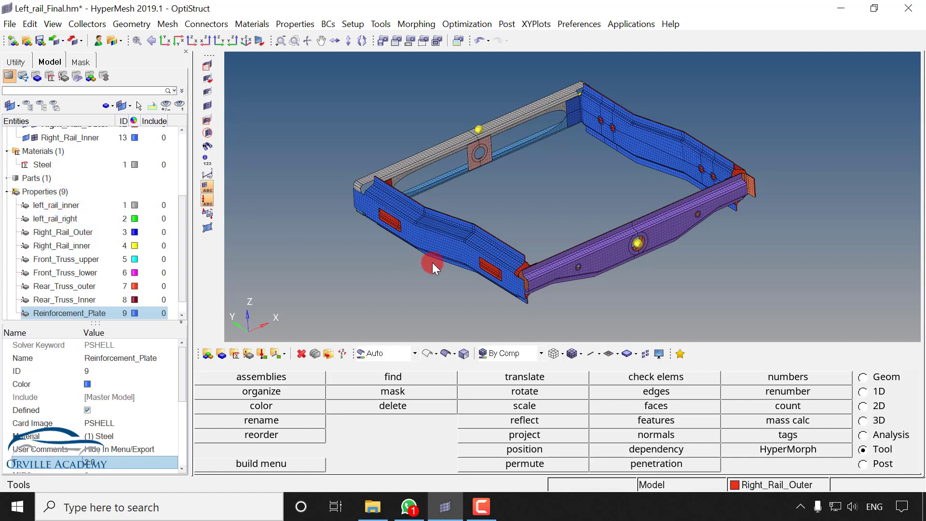
Step: Rename the left_rail_right property to left_rail_outer
left_click(70, 219)
left_click(72, 220)
left_click(106, 219)
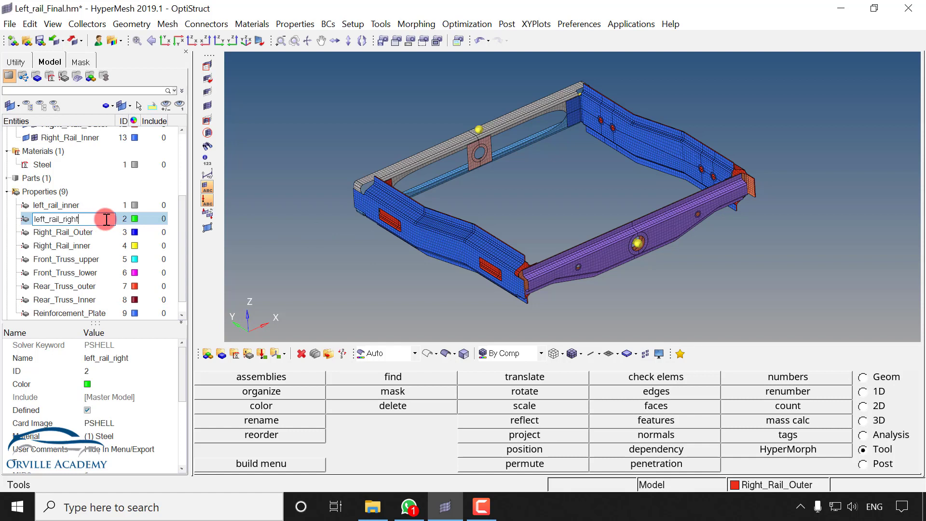
key("BackSpace")
key("BackSpace")
key("BackSpace")
key("BackSpace")
key("BackSpace")
type("outer")
key("Return")
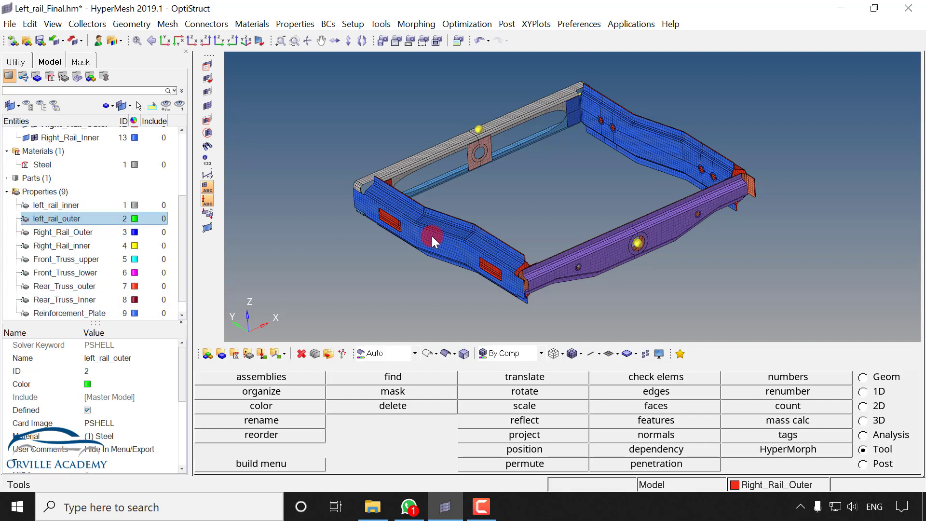
Step: Assign the left_rail_outer property to the left rail's outer component using the component Assign function
left_click(208, 355)
left_click(206, 406)
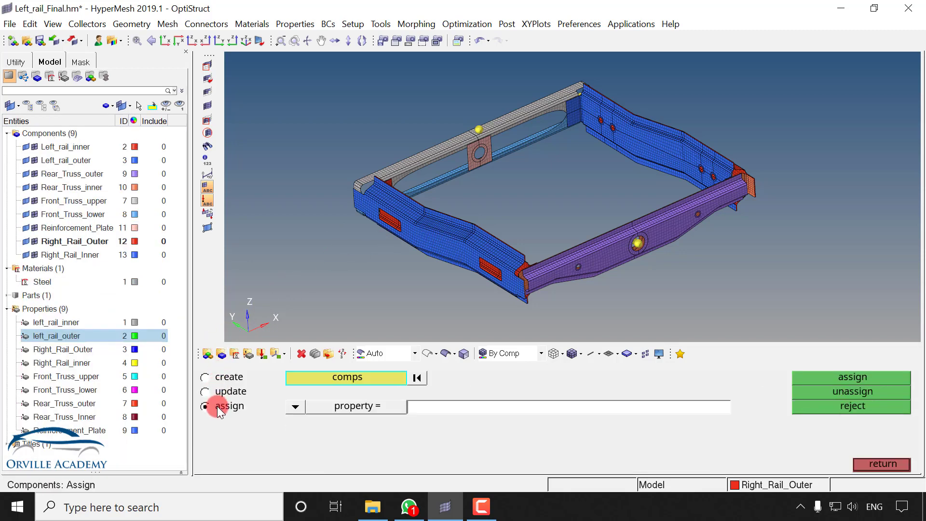
left_click(437, 307)
left_click(453, 248)
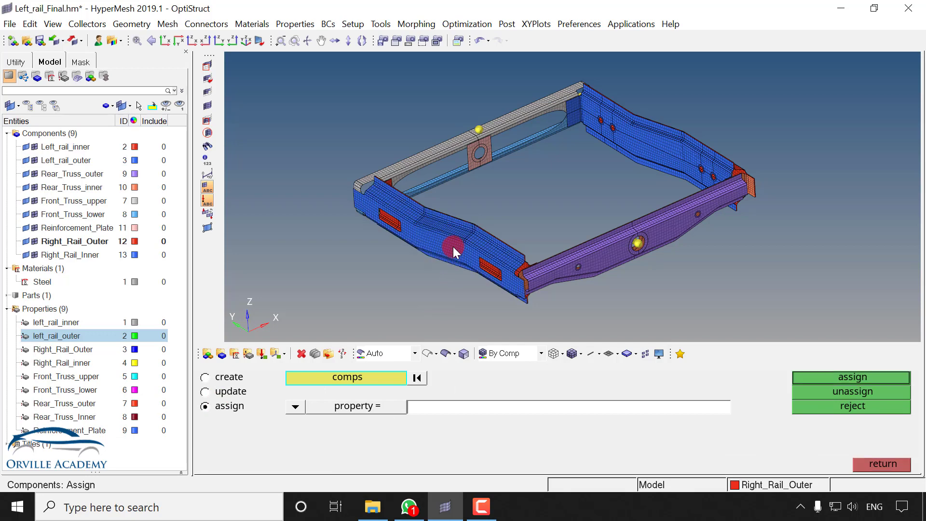
middle_click(453, 247)
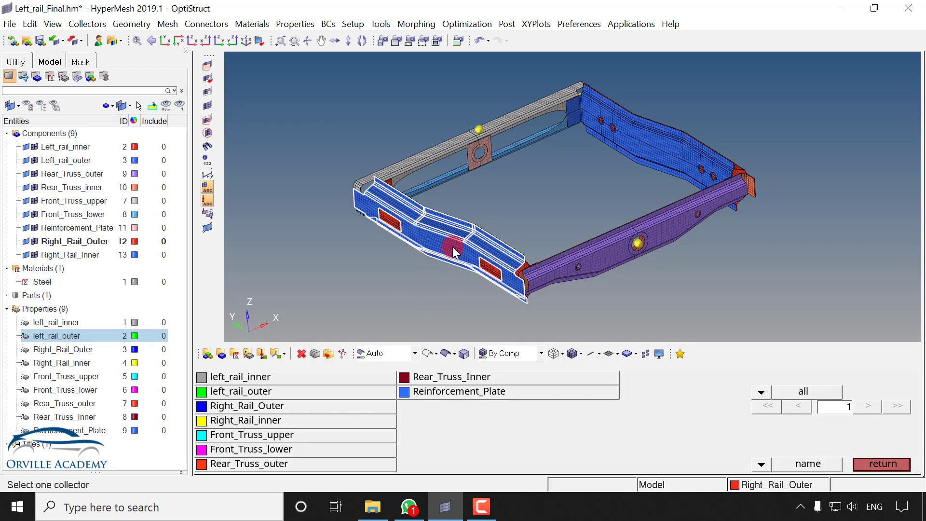
left_click(236, 391)
left_click(830, 381)
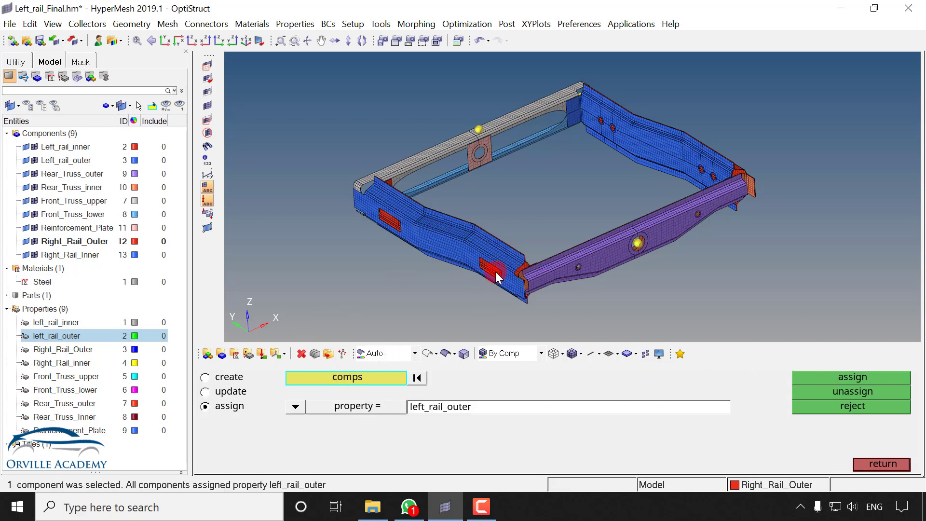
Step: Assign the left_rail_inner property to the left rail's inner component
scroll(496, 271, "up", 3)
left_click(485, 264)
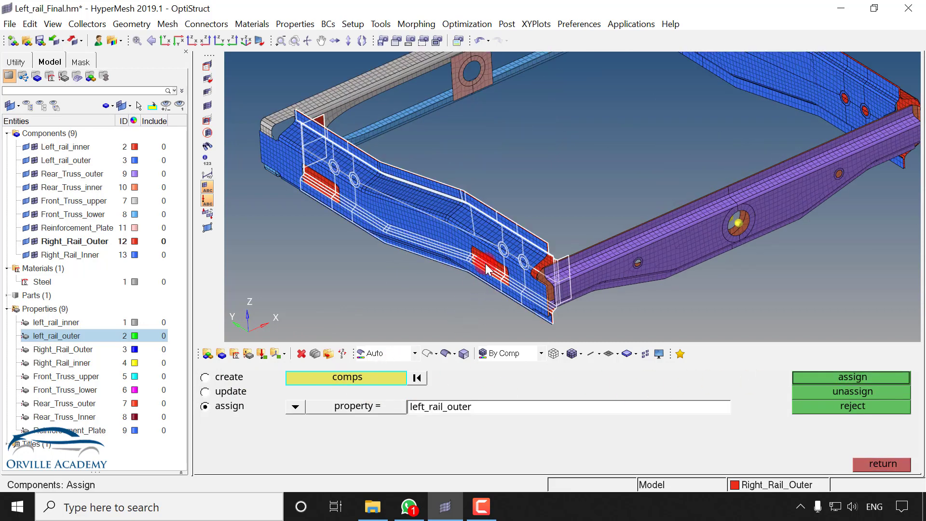
left_click(331, 410)
left_click(237, 374)
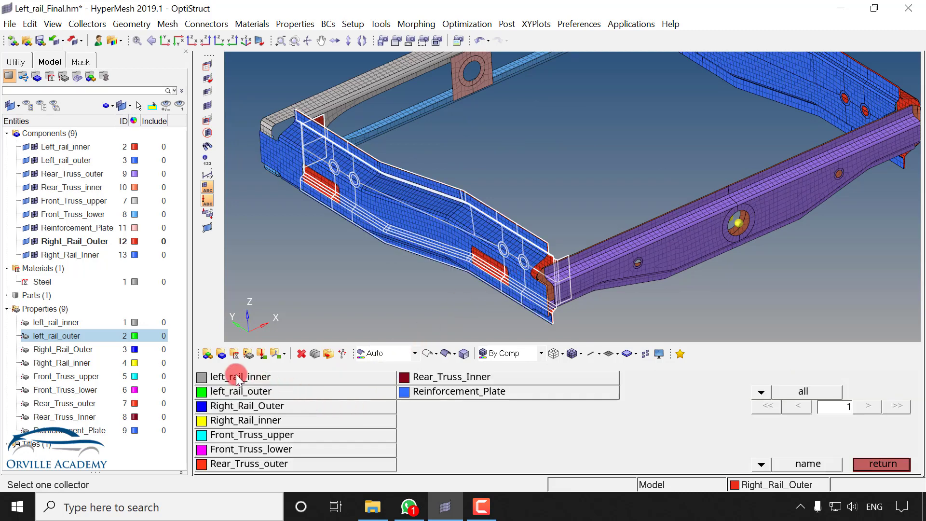
left_click(236, 374)
left_click(811, 377)
Step: Assign the Right_Rail_inner property to the right rail's inner component
right_click_drag(877, 104, 698, 205, "ctrl")
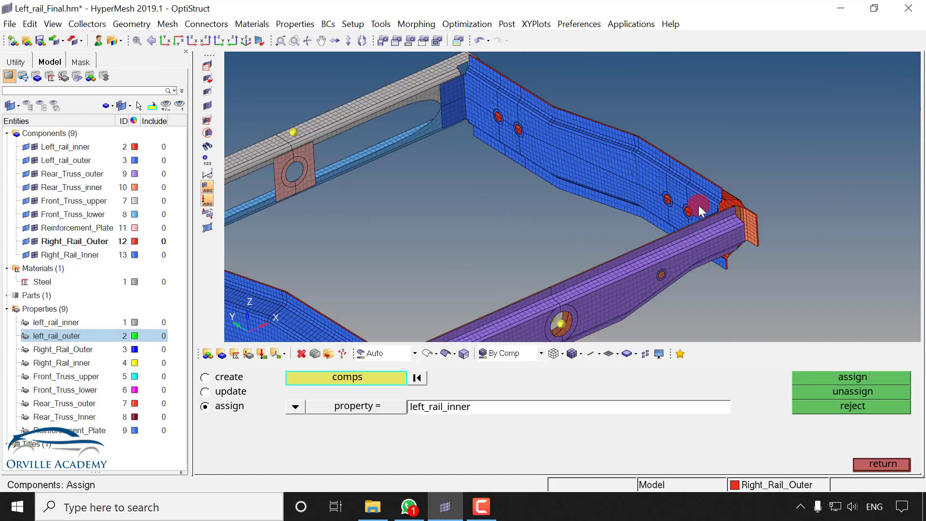
left_click(697, 199)
left_click(350, 405)
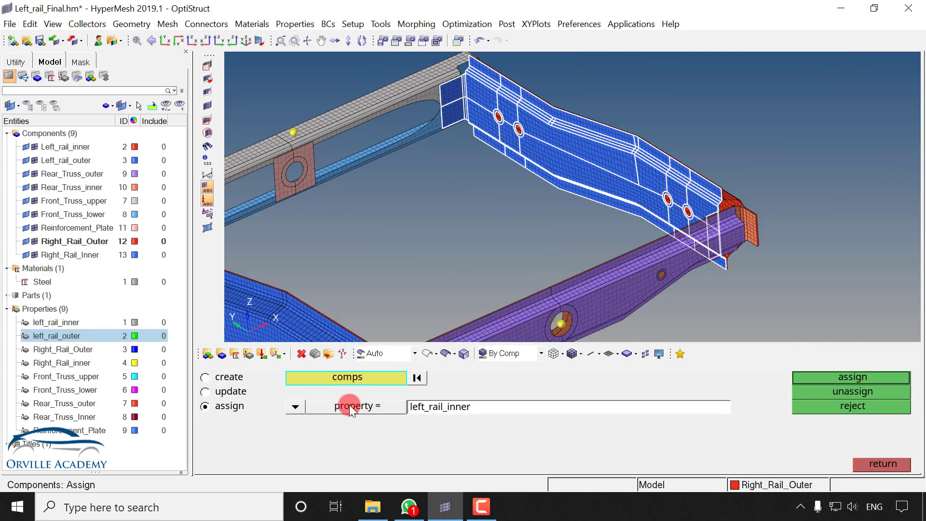
left_click(249, 419)
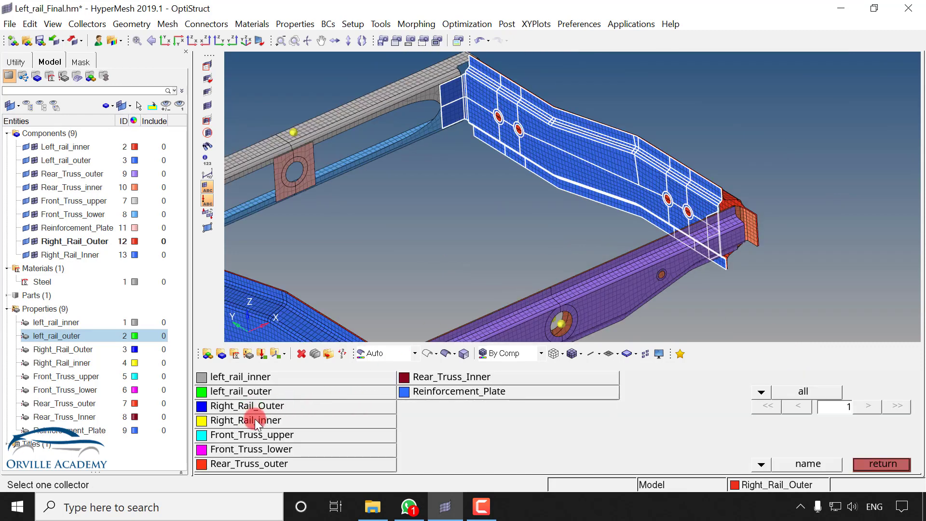
middle_click(776, 380)
Step: Try to assign the Right_Rail_Outer property to the right rail's outer component
left_click(360, 377)
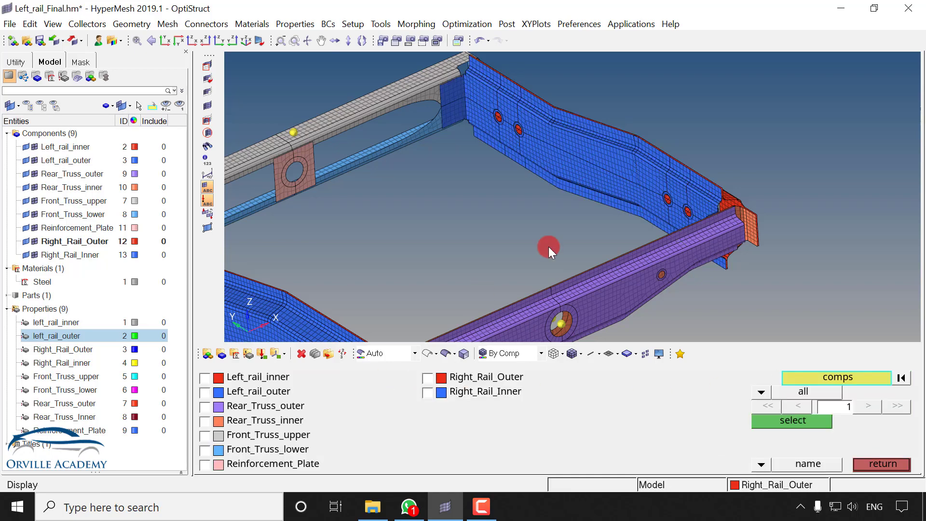
left_click(751, 200)
scroll(724, 197, "up", 4)
left_click(735, 194)
scroll(677, 205, "down", 4)
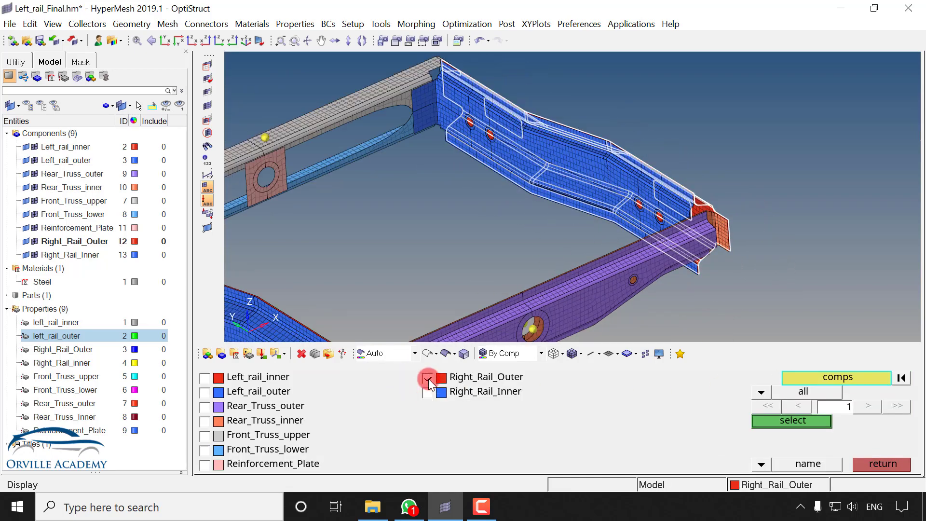
middle_click(575, 385)
left_click(354, 406)
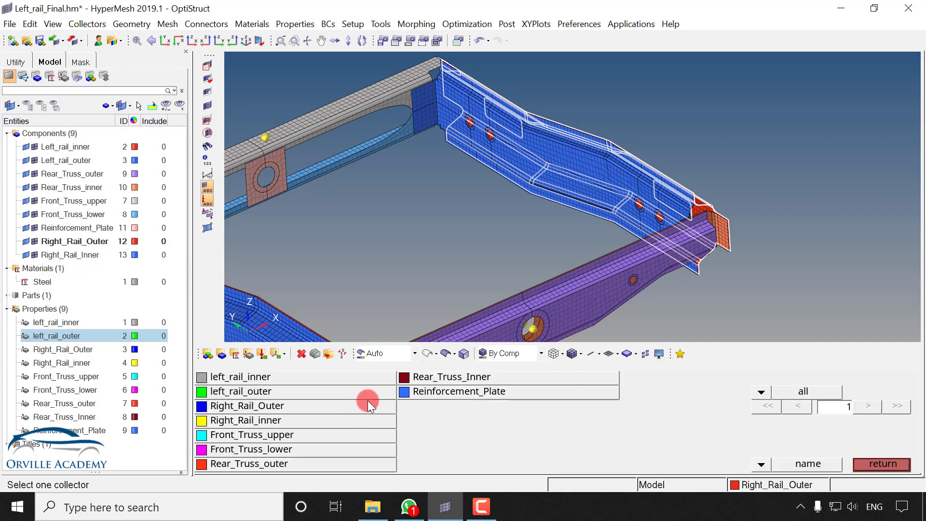
left_click(285, 408)
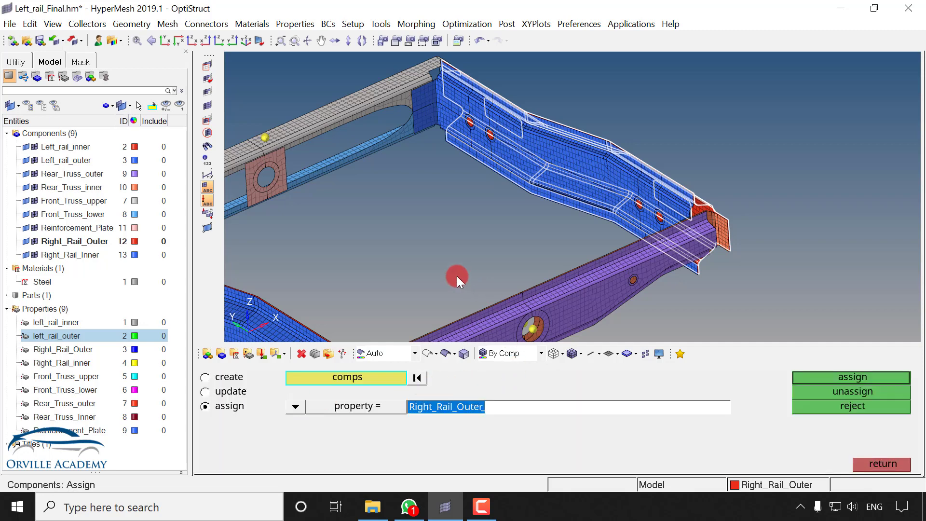
scroll(471, 269, "down", 3, "ctrl")
right_click_drag(474, 262, 543, 203, "ctrl")
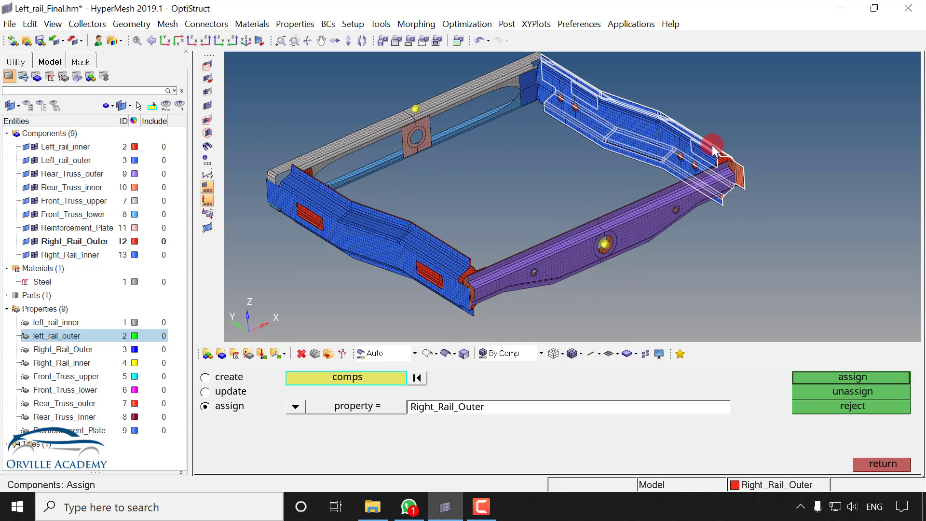
right_click(714, 145)
Step: Assign the Rear_Truss_outer property to the rear truss's outer component
left_click(605, 243)
left_click(373, 405)
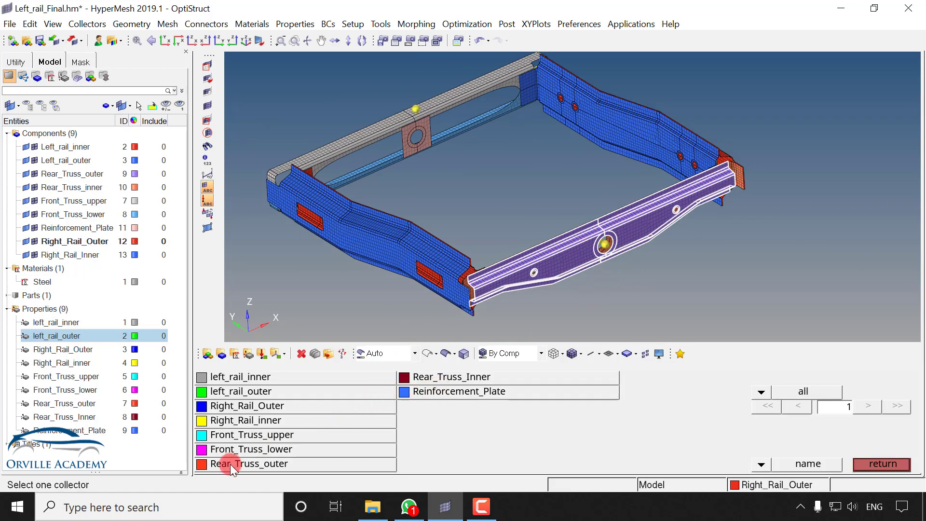
left_click(309, 464)
left_click(854, 377)
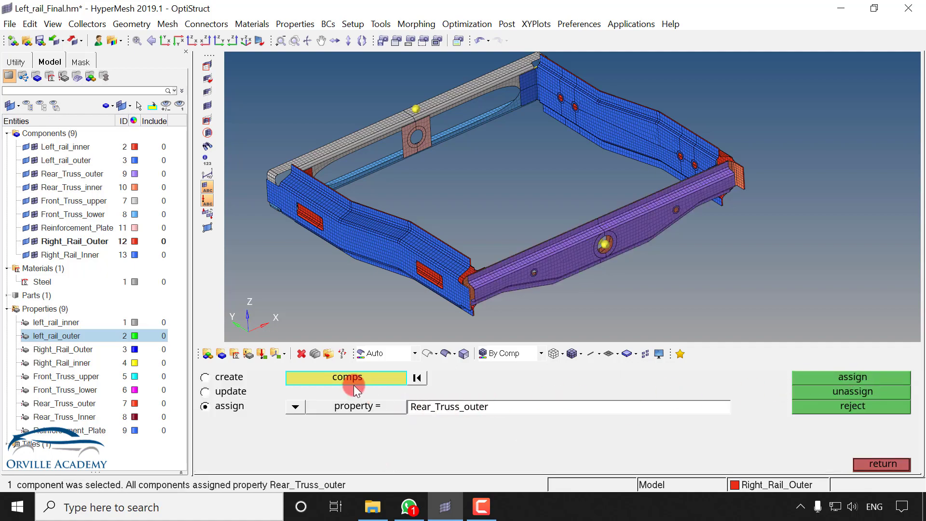
Step: Assign the Rear_Truss_Inner property to the rear truss's inner component
scroll(577, 249, "up", 4)
left_click(600, 239)
scroll(600, 240, "down", 4)
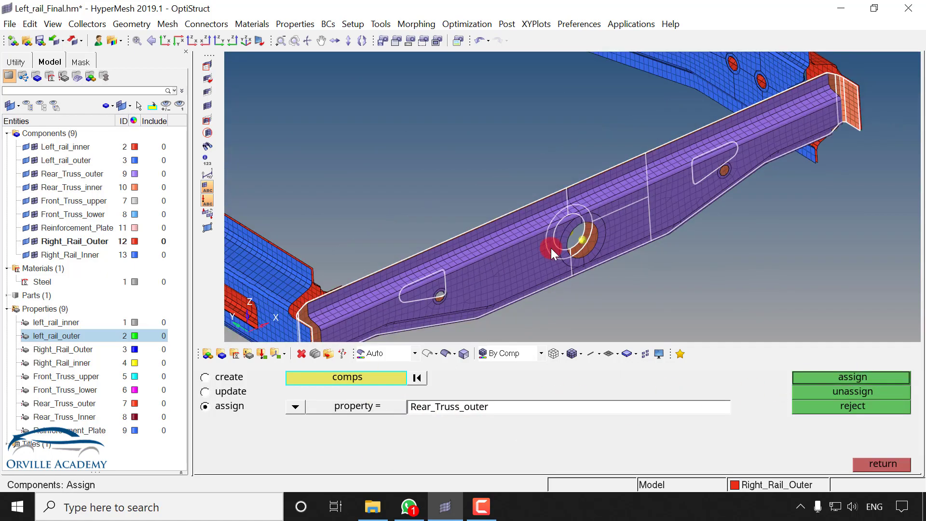
left_click(363, 407)
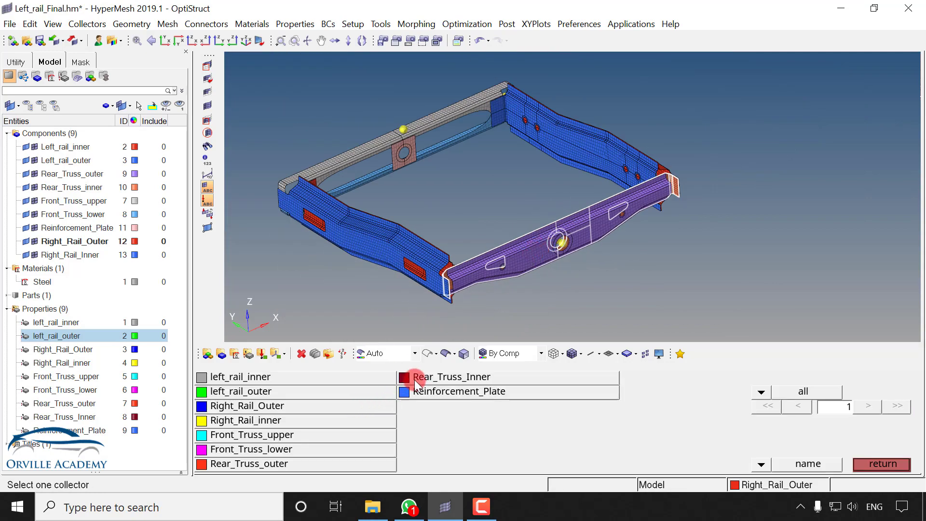
left_click(430, 378)
left_click(847, 377)
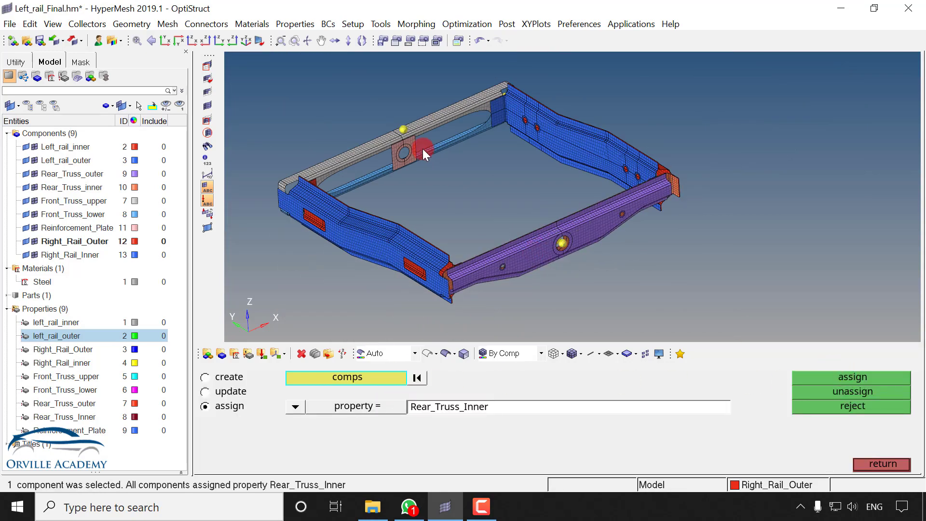
Step: Assign the Reinforcement_Plate property to the plate around the front truss hole
scroll(414, 150, "up", 4)
left_click(406, 151)
left_click(354, 407)
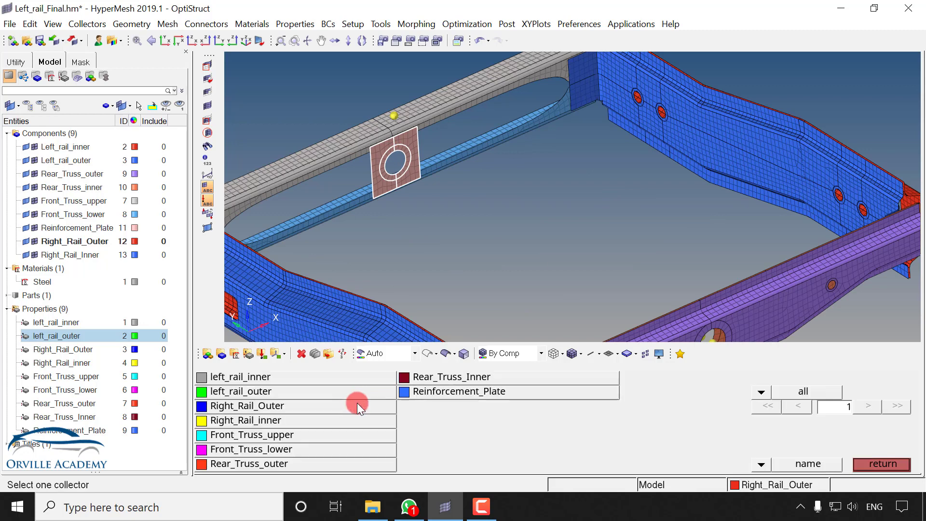
left_click(435, 397)
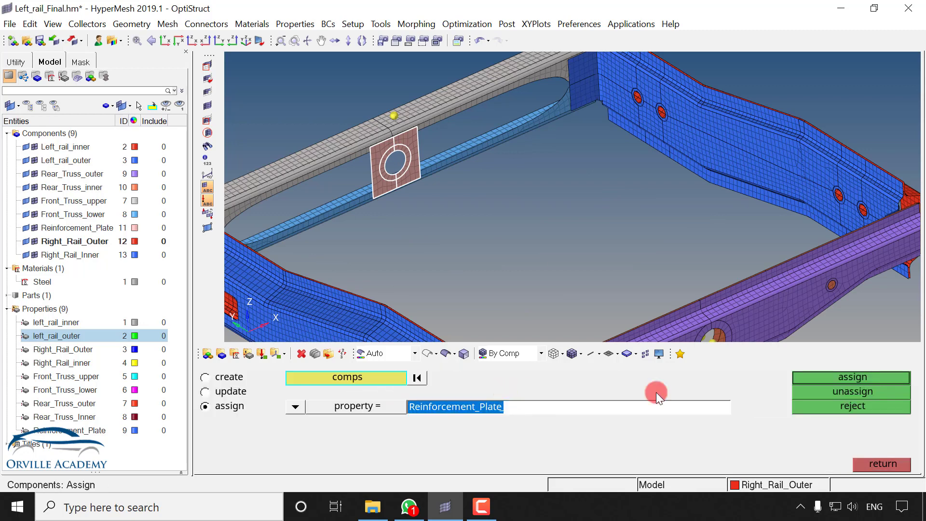
left_click(831, 377)
Step: Assign the Front_Truss_upper property to the front truss's upper component
left_click(337, 143)
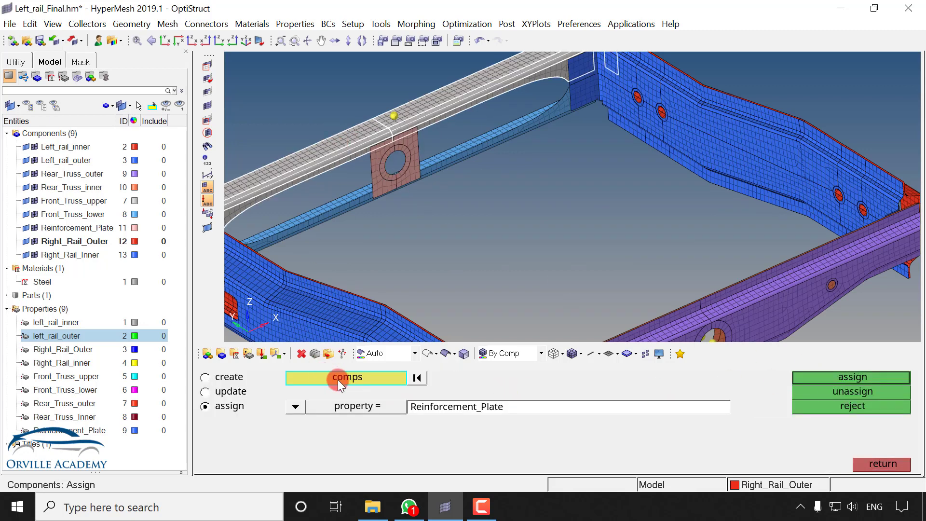
left_click(353, 405)
left_click(258, 436)
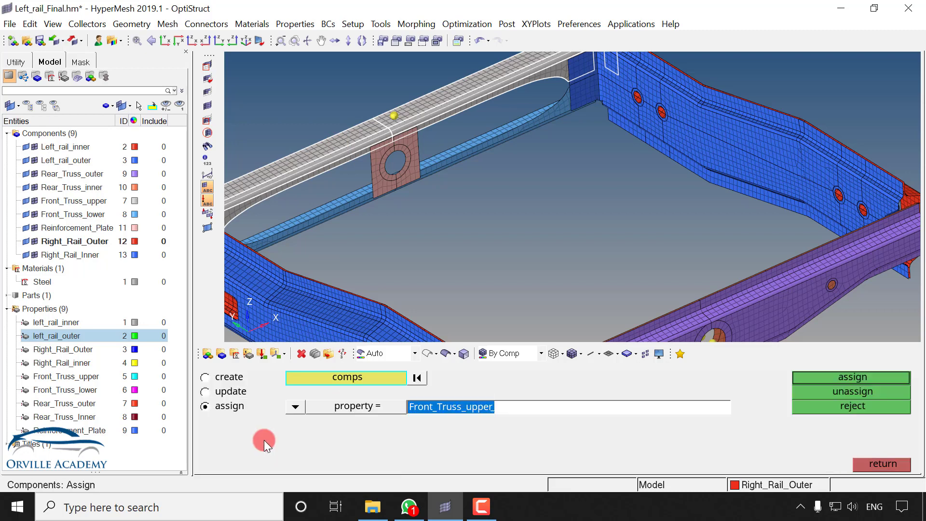
left_click(838, 378)
Step: Assign the Front_Truss_lower property to the front truss's lower component and leave the assignment function
left_click(336, 224)
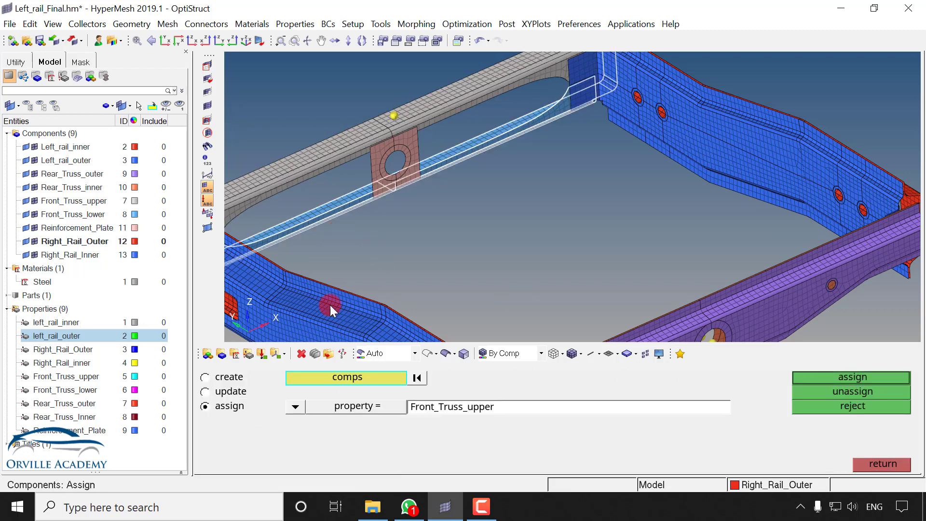
left_click(347, 406)
left_click(253, 449)
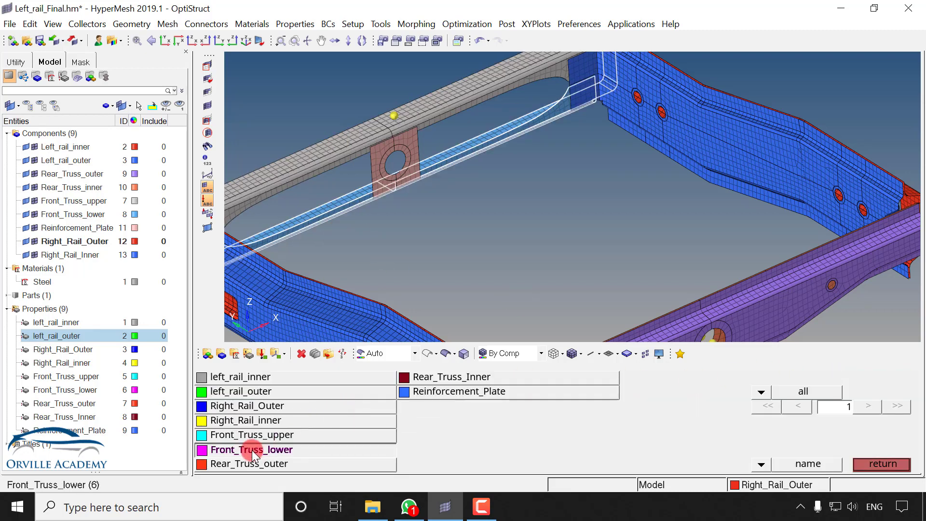
left_click(813, 377)
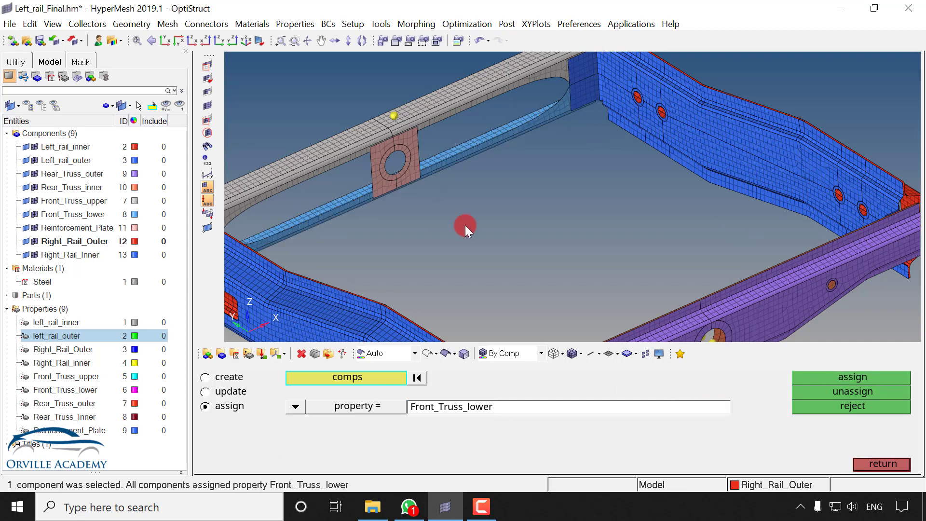
scroll(434, 182, "down", 5)
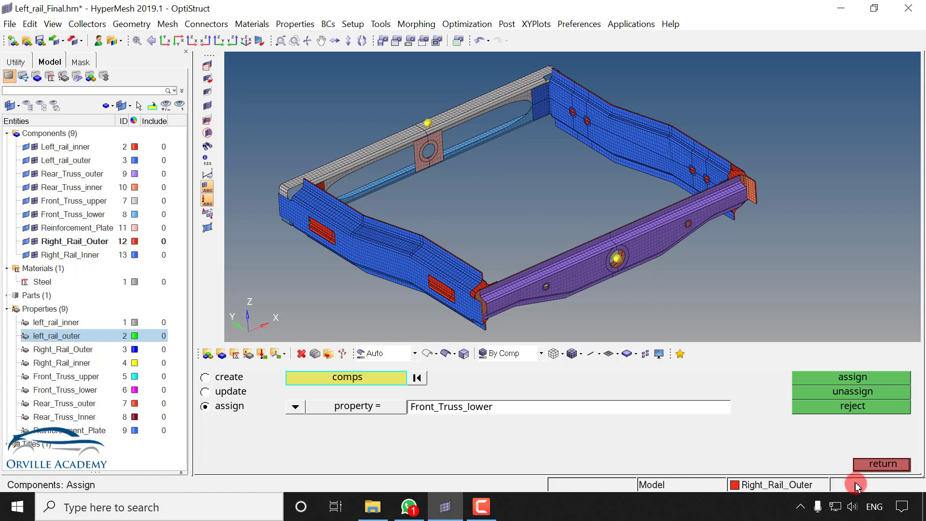
left_click(872, 466)
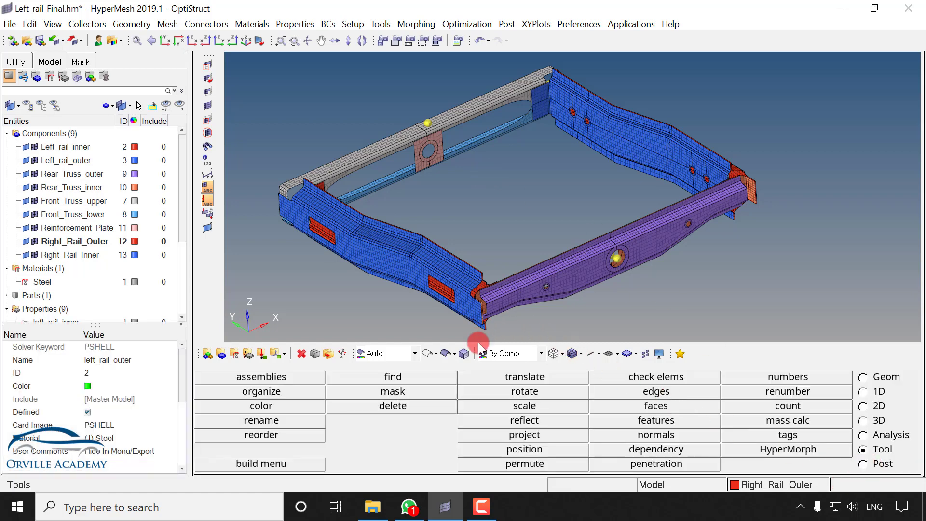
Step: Color the frame elements by material and compare them with the color of the Steel material
left_click(539, 354)
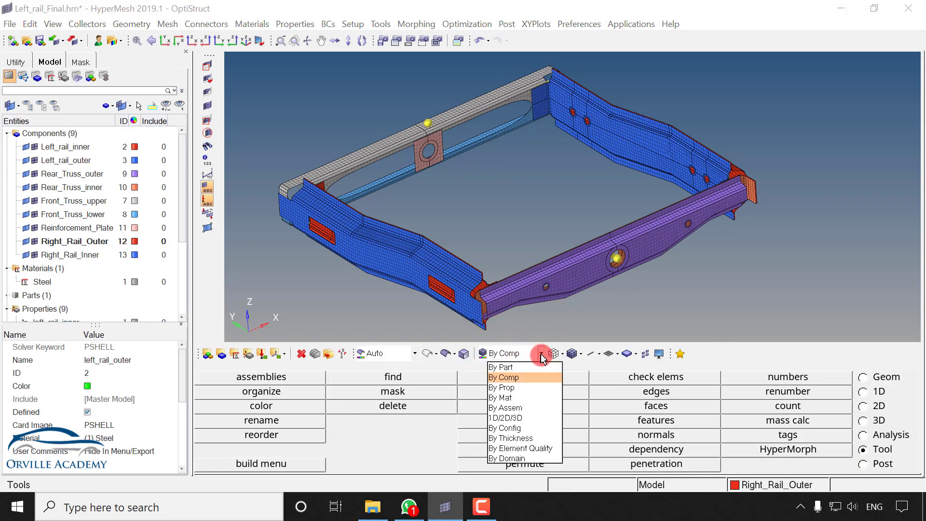
left_click(506, 397)
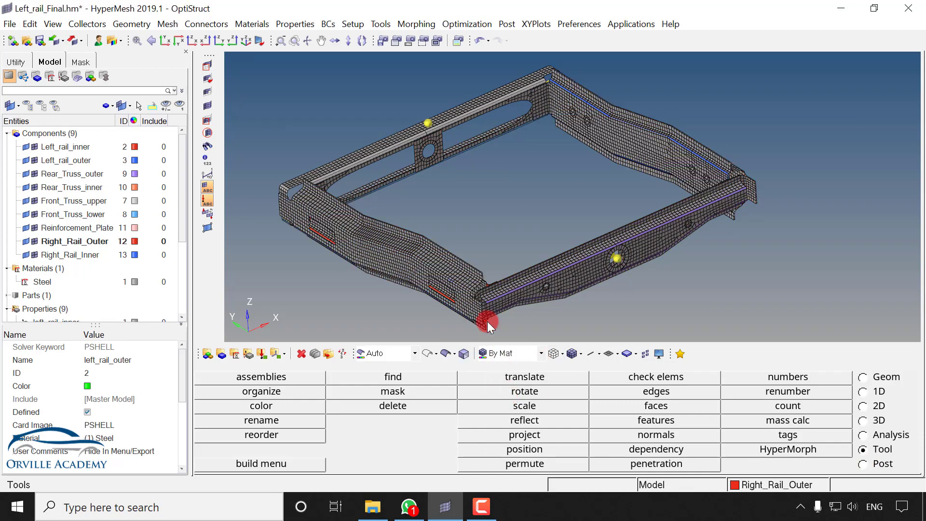
left_click(39, 268)
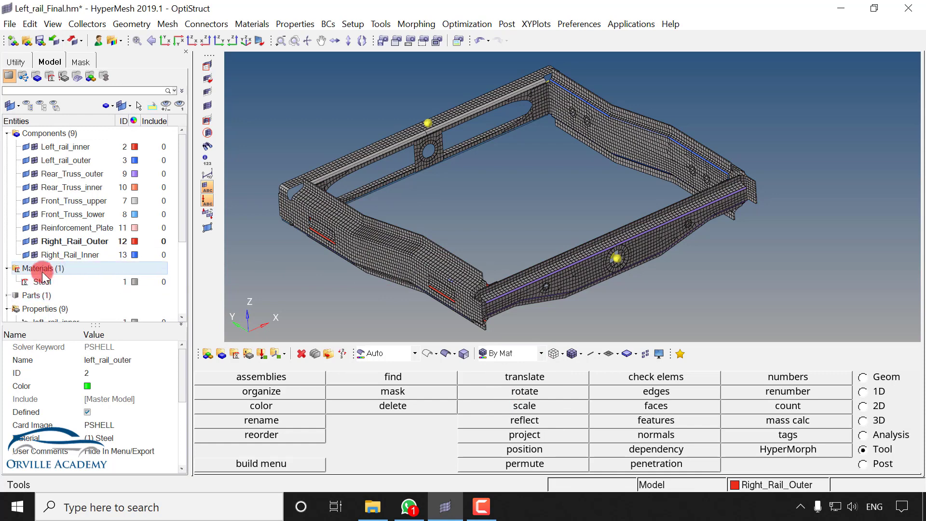
left_click(36, 284)
left_click(129, 282)
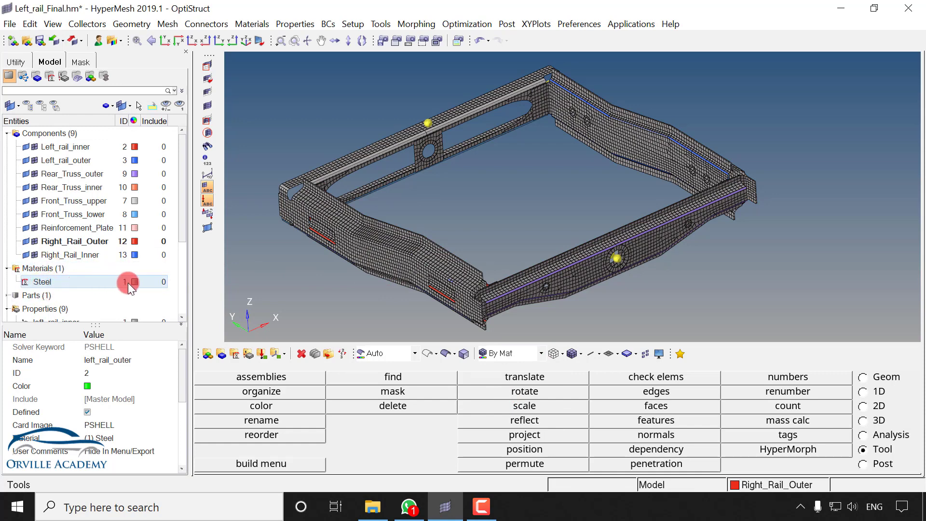
left_click(467, 220)
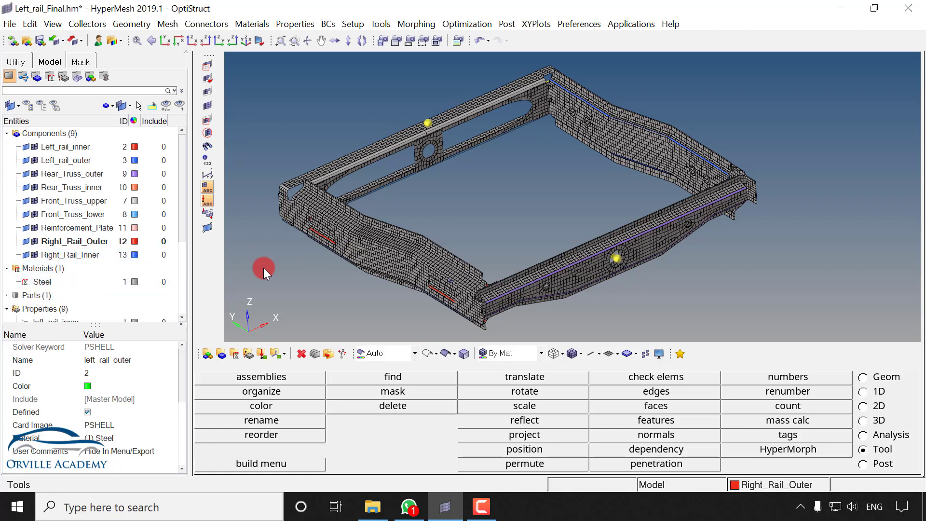
Step: Color the frame elements by property and compare them with the colors in the property list
left_click(542, 353)
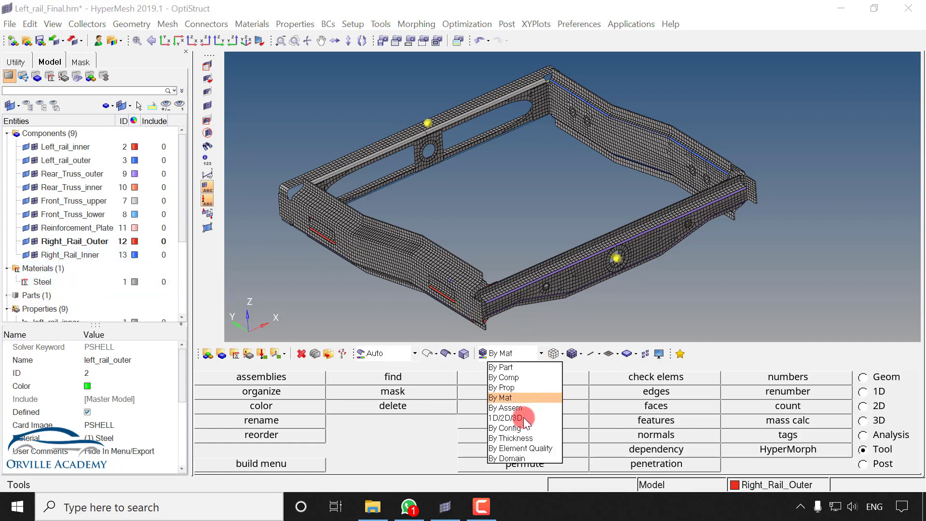
left_click(504, 387)
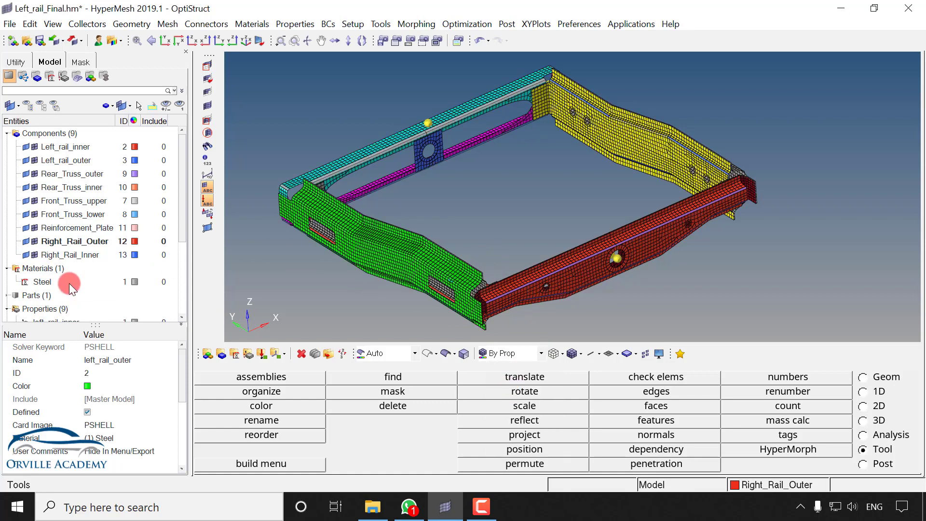
left_click(7, 309)
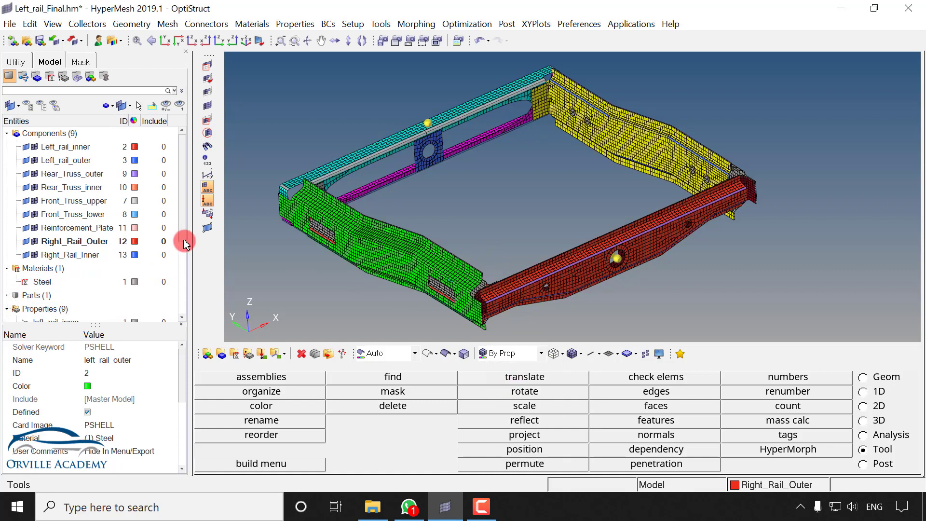
left_click_drag(182, 238, 182, 311)
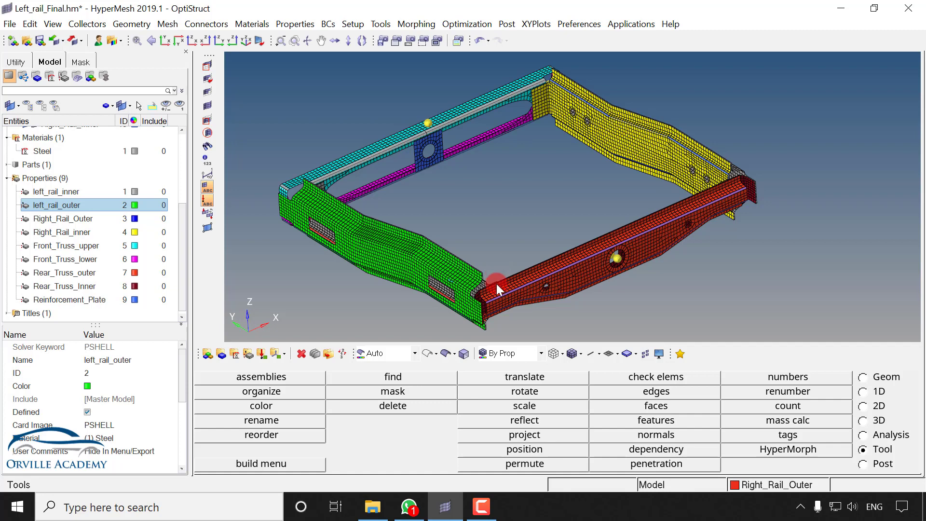
Step: Color the elements by thickness and set the left_rail_inner property's thickness T to 1
left_click(541, 353)
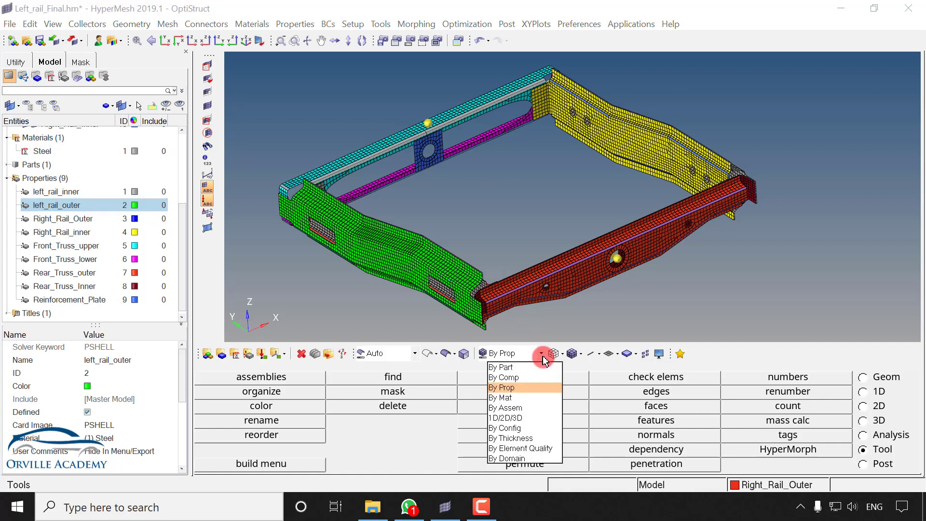
left_click(512, 438)
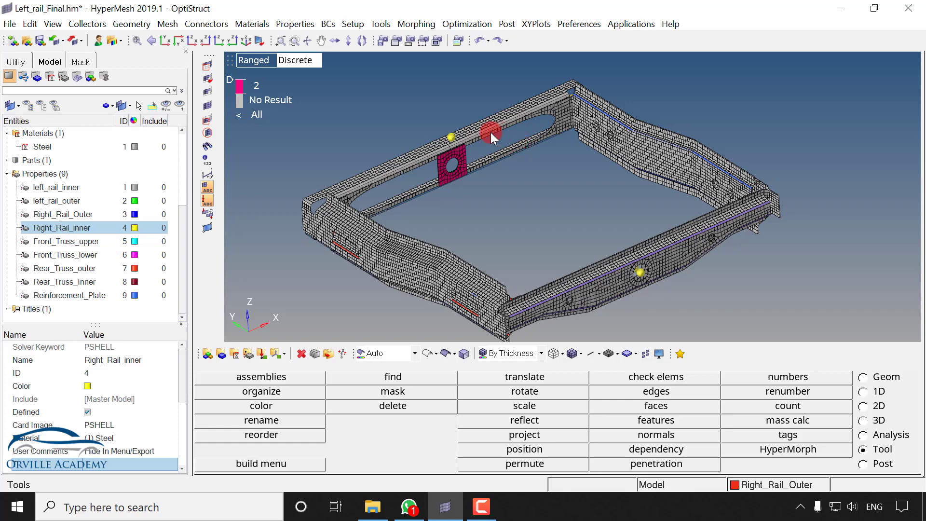
left_click(70, 186)
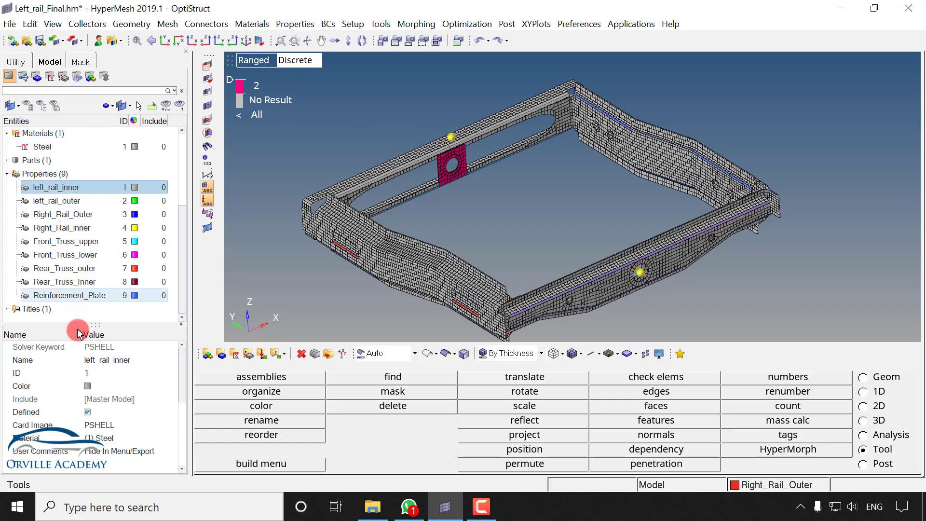
left_click(77, 437)
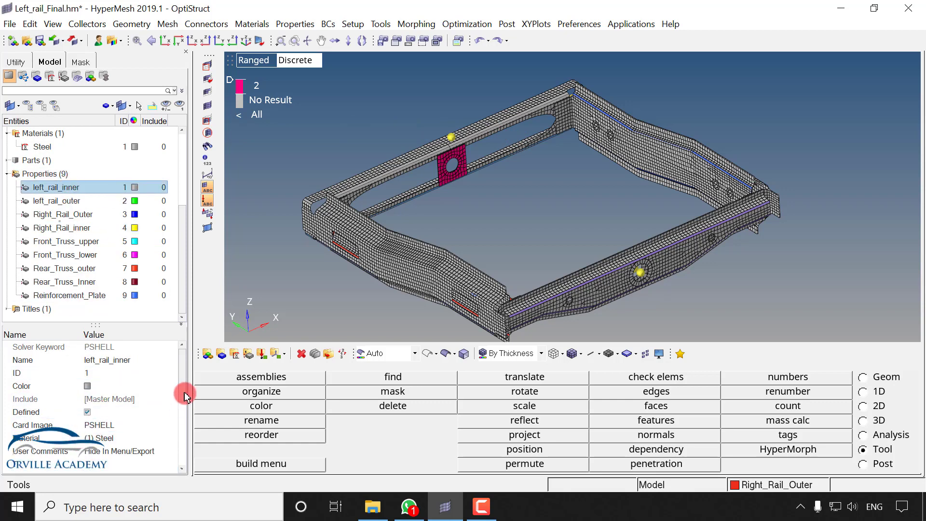
left_click_drag(182, 393, 181, 415)
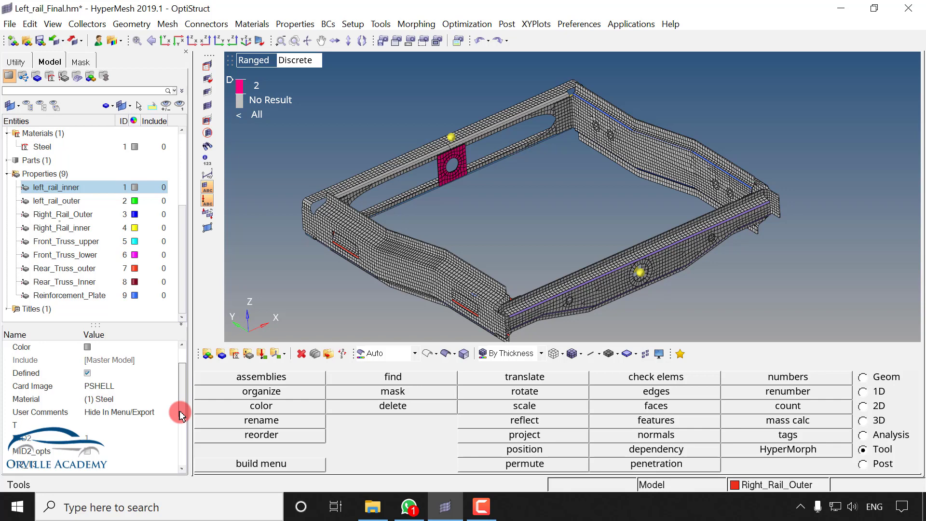
left_click(103, 428)
type("1")
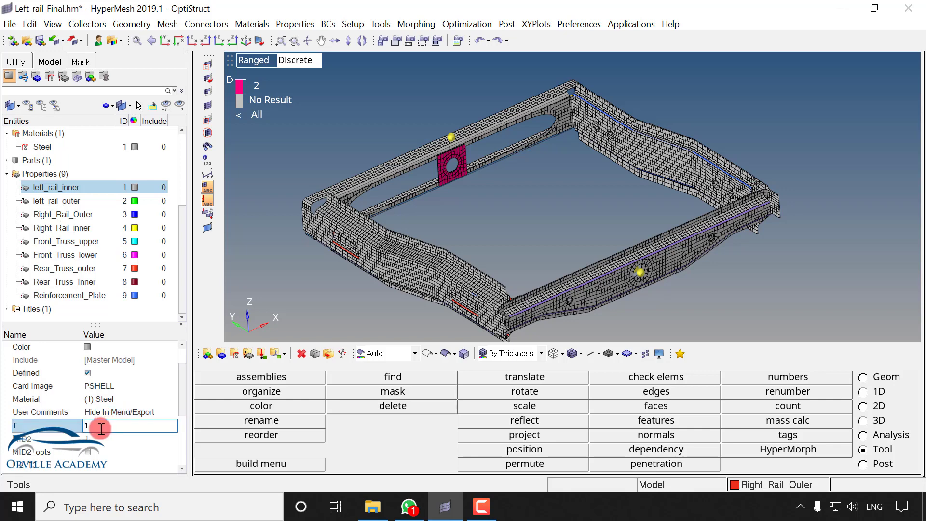
key("Return")
Step: Set the left_rail_outer property's thickness T to 1
left_click(72, 201)
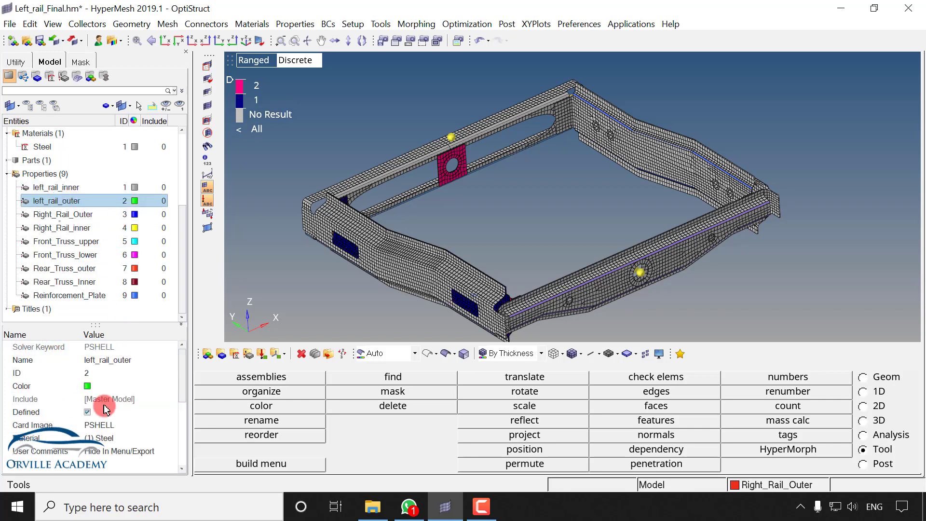
scroll(177, 412, "down", 1)
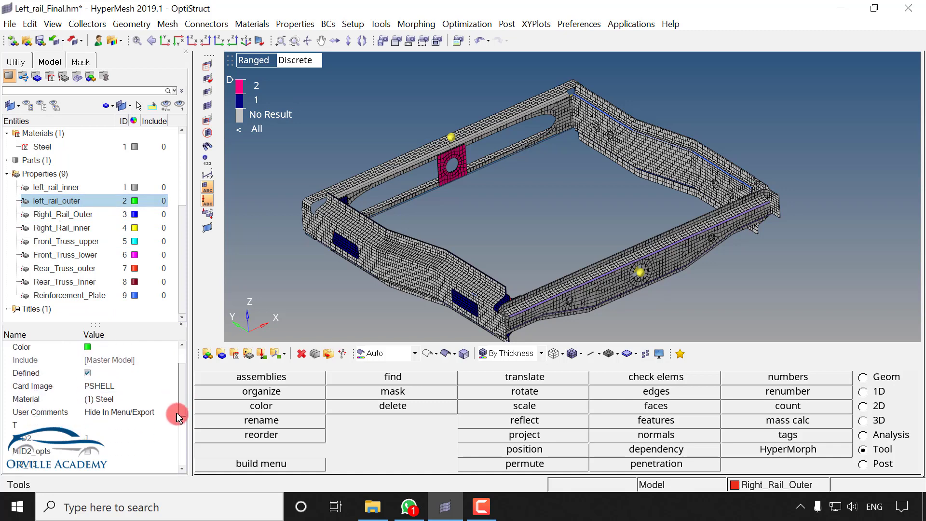
left_click(107, 426)
type("1")
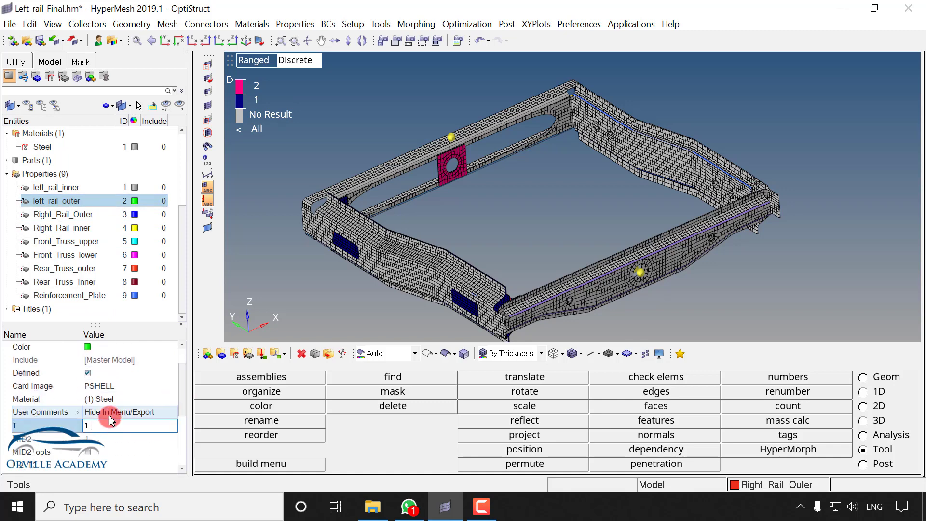
Step: Set the Right_Rail_Outer property's thickness T to 1 and recheck the entered value
left_click(68, 214)
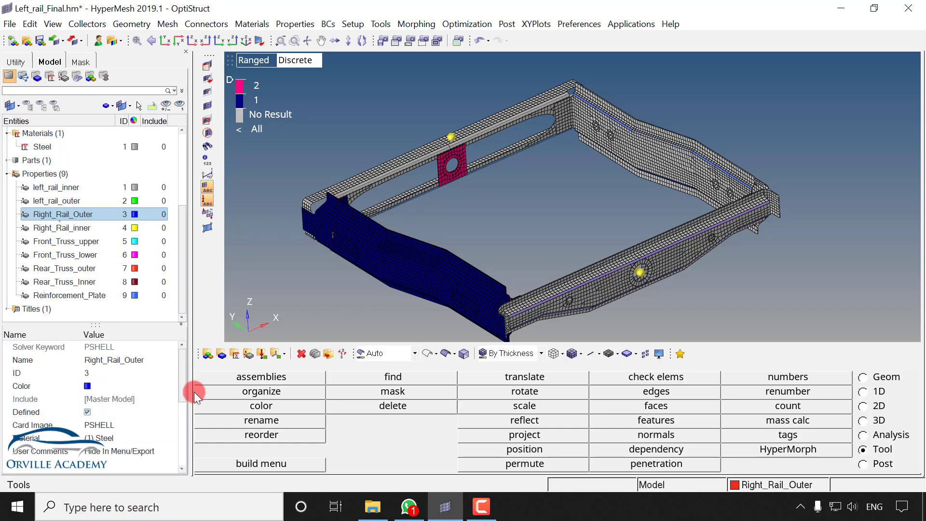
scroll(184, 395, "down", 3)
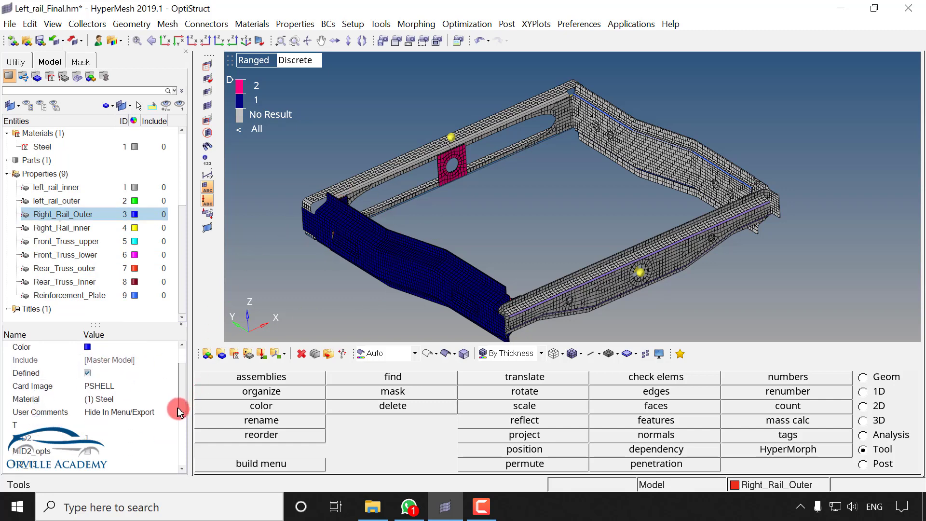
left_click(113, 425)
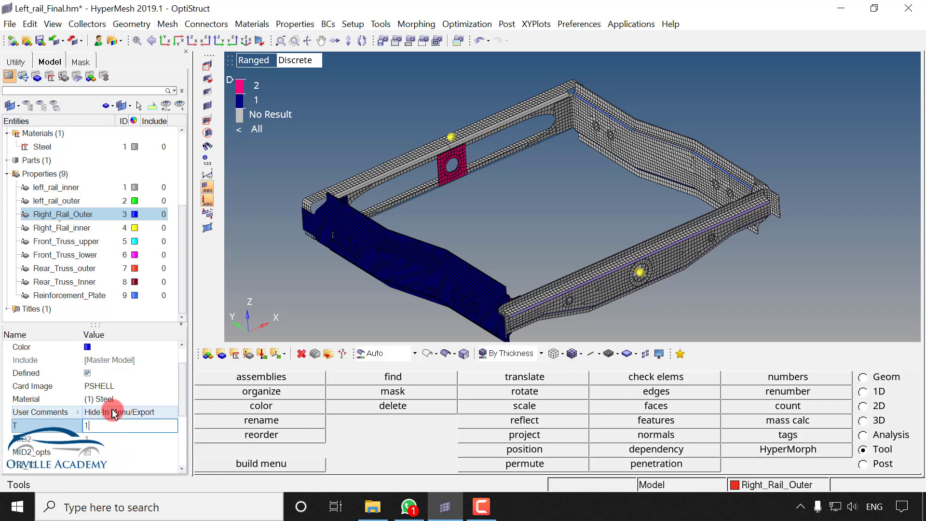
key("Return")
left_click(69, 228)
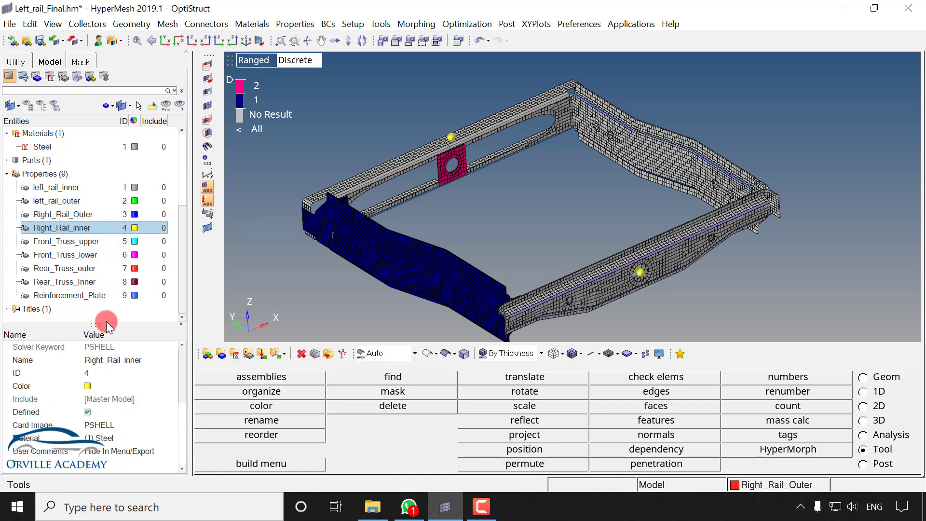
left_click(72, 214)
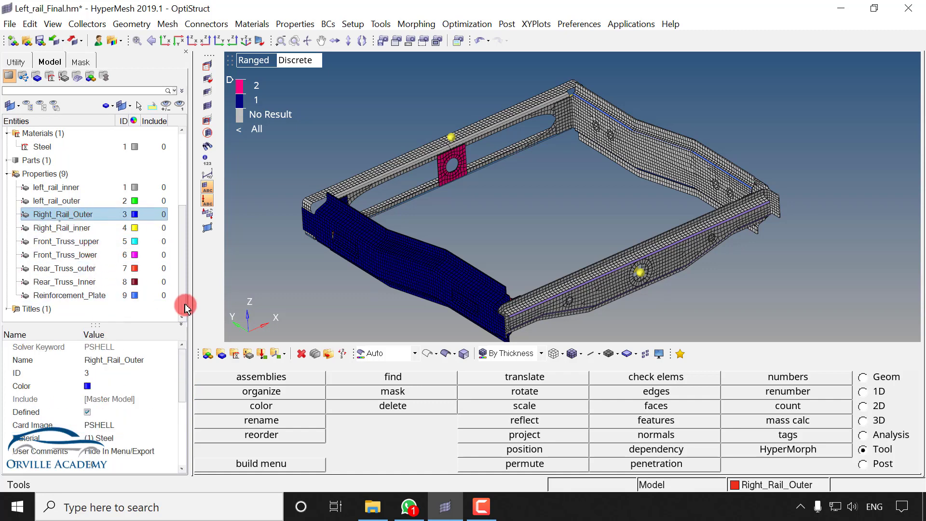
scroll(183, 390, "down", 3)
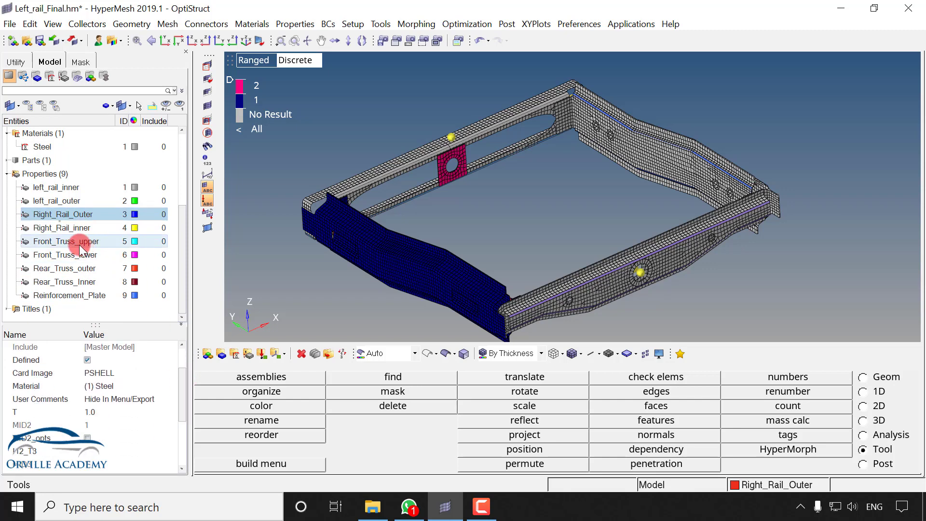
Step: Set the Right_Rail_inner property's thickness T to 1
left_click(68, 228)
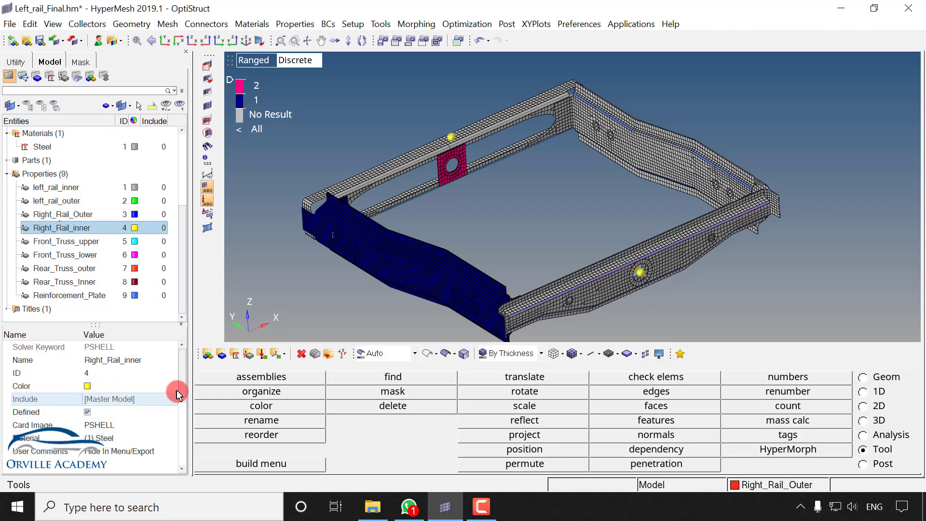
scroll(109, 430, "down", 3)
left_click(101, 426)
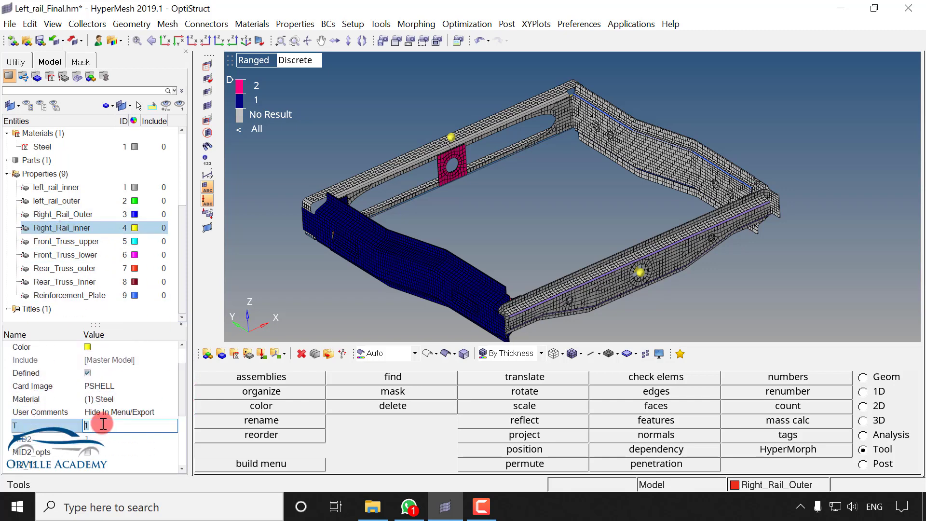
key("Return")
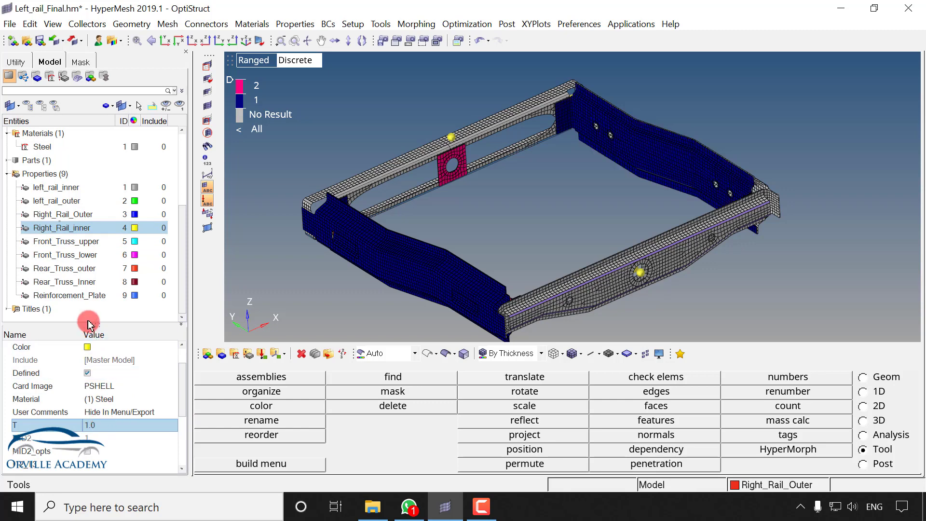
Step: Enlarge the property value area and set thickness T to 1 for the Front_Truss_upper and Front_Truss_lower properties
left_click_drag(89, 324, 104, 301)
left_click(73, 241)
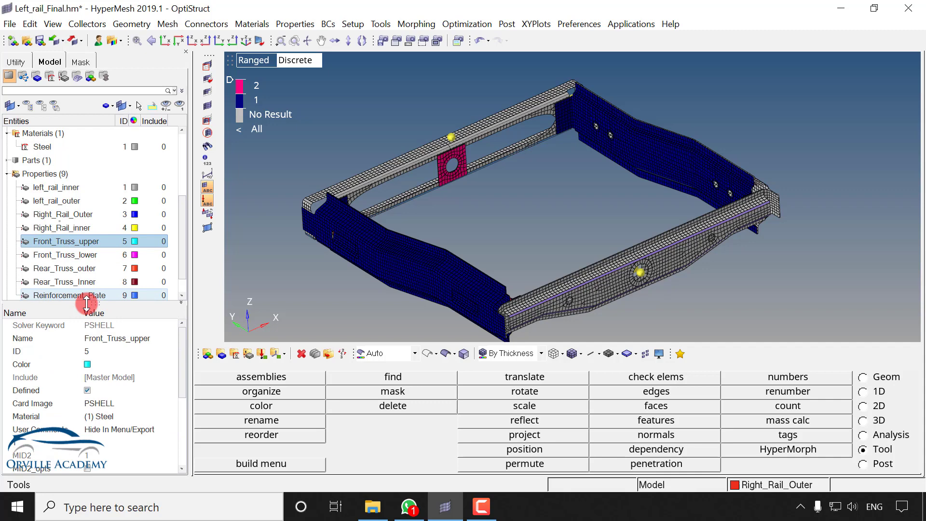
left_click(91, 443)
left_click(147, 443)
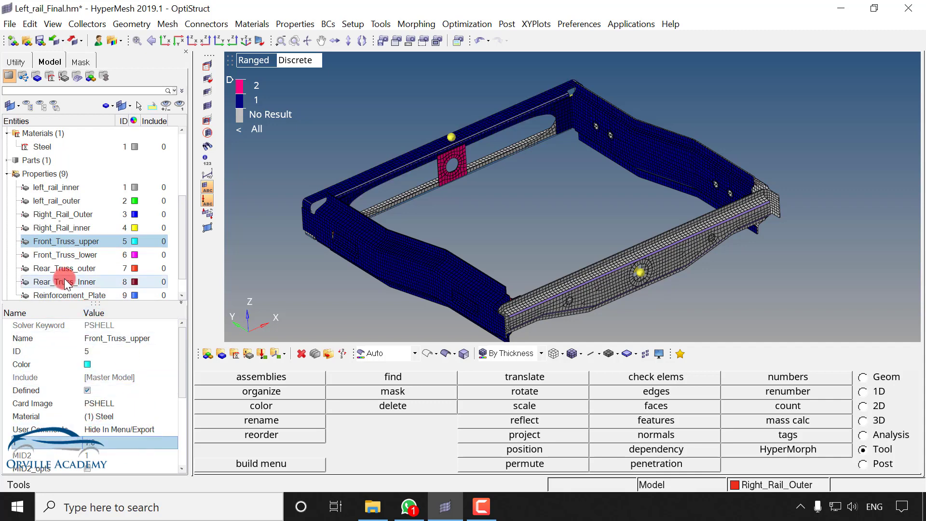
left_click(73, 254)
left_click(100, 443)
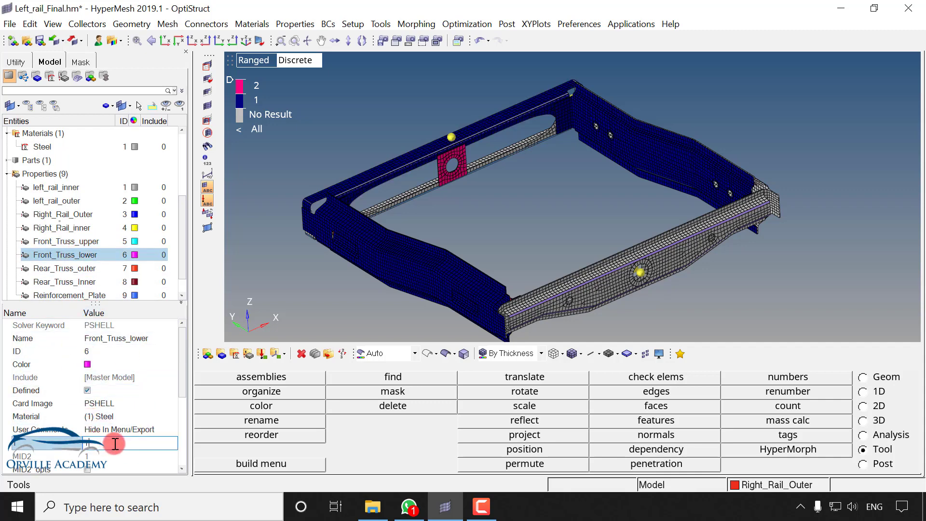
type("1")
key("Return")
Step: Set thickness T to 2 for the Rear_Truss_outer and Rear_Truss_Inner properties
left_click(67, 271)
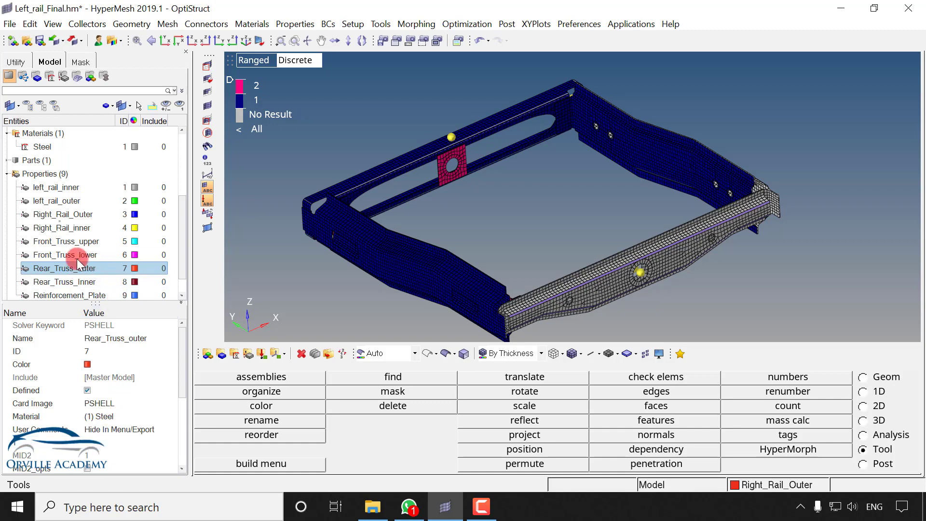
left_click(95, 442)
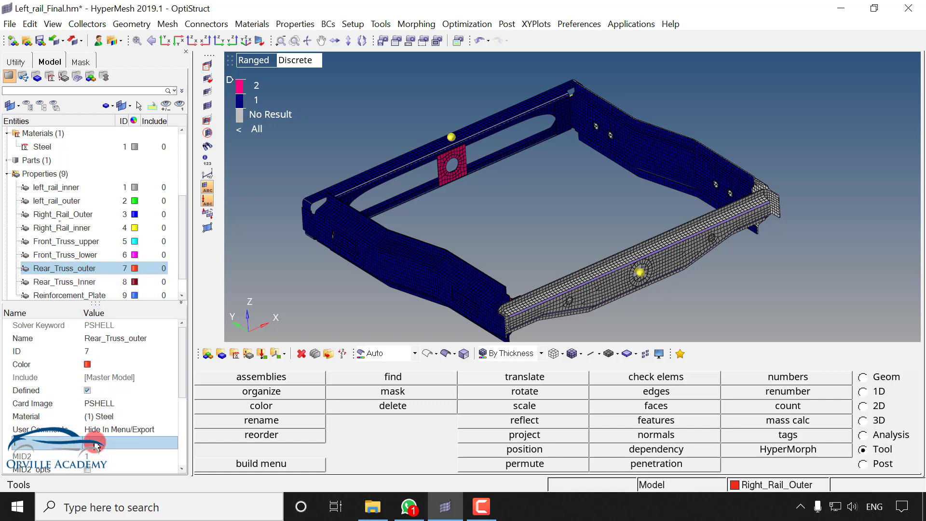
key("Down")
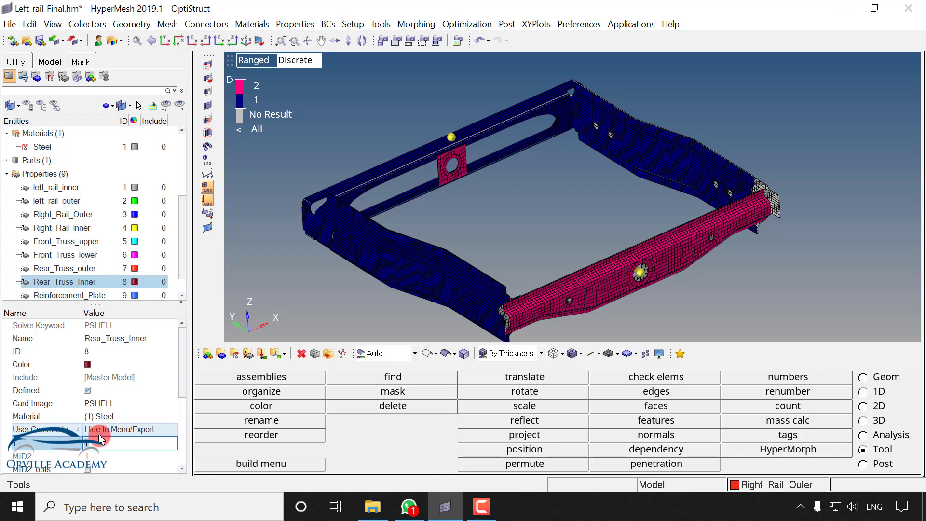
type("2")
left_click(488, 319)
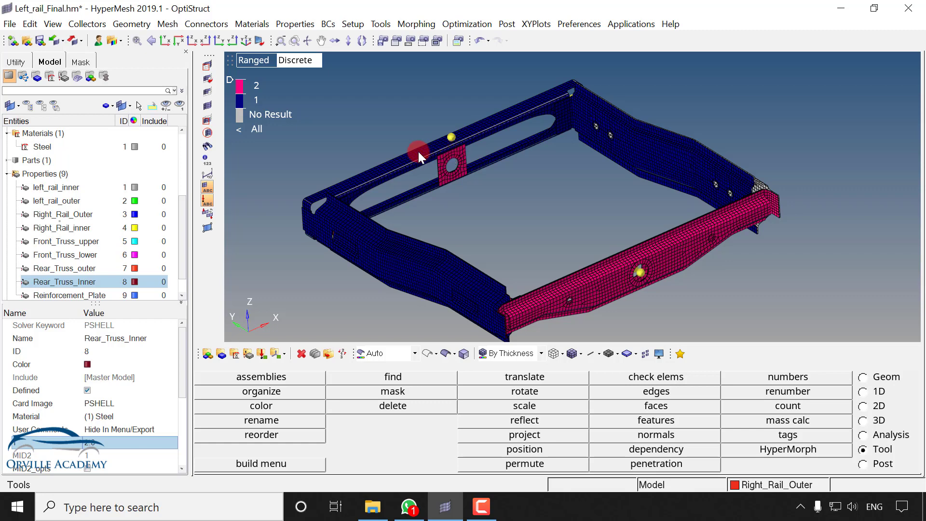
Step: Set thickness T to 3 for the Front_Truss_upper and Front_Truss_lower properties
left_click(57, 241)
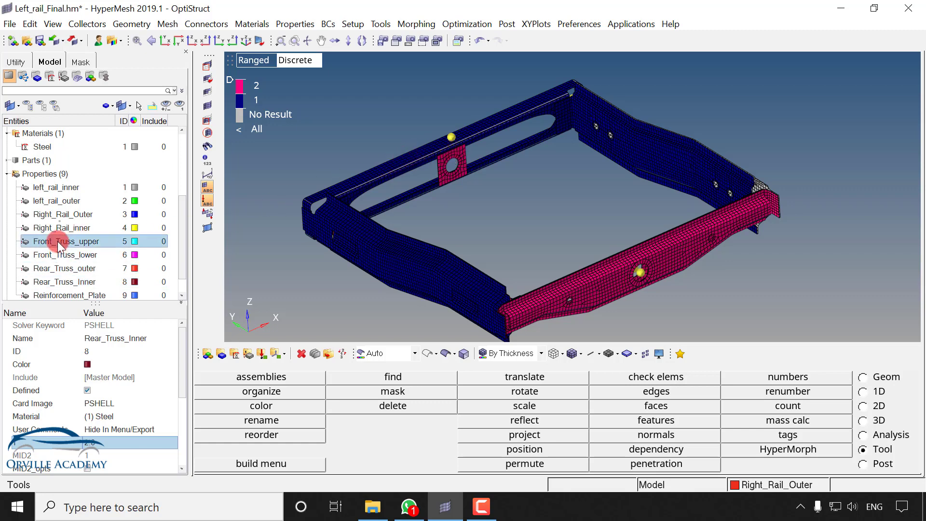
left_click(99, 443)
type("3")
key("Return")
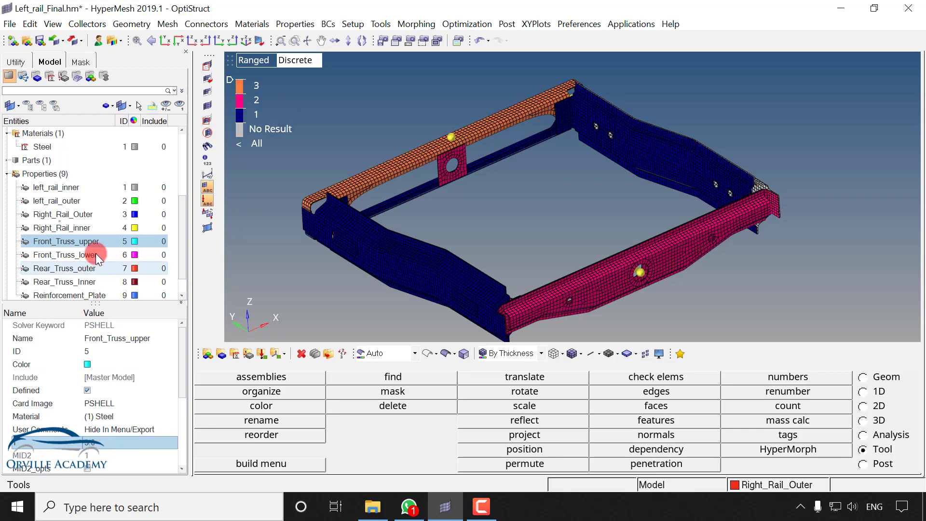
left_click(73, 256)
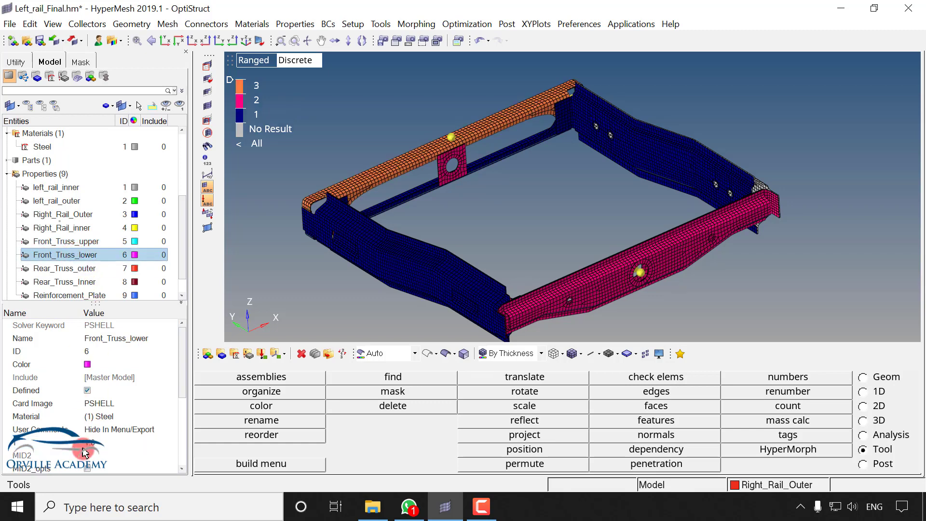
left_click(100, 442)
type("3")
key("Return")
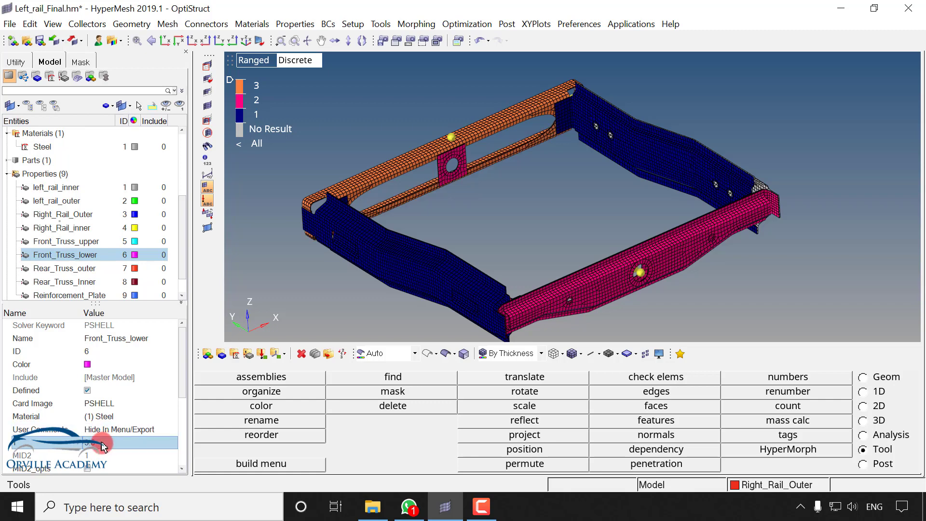
Step: Set thickness T to 2 for the Front_Truss_lower and Front_Truss_upper properties
left_click(102, 443)
type("2")
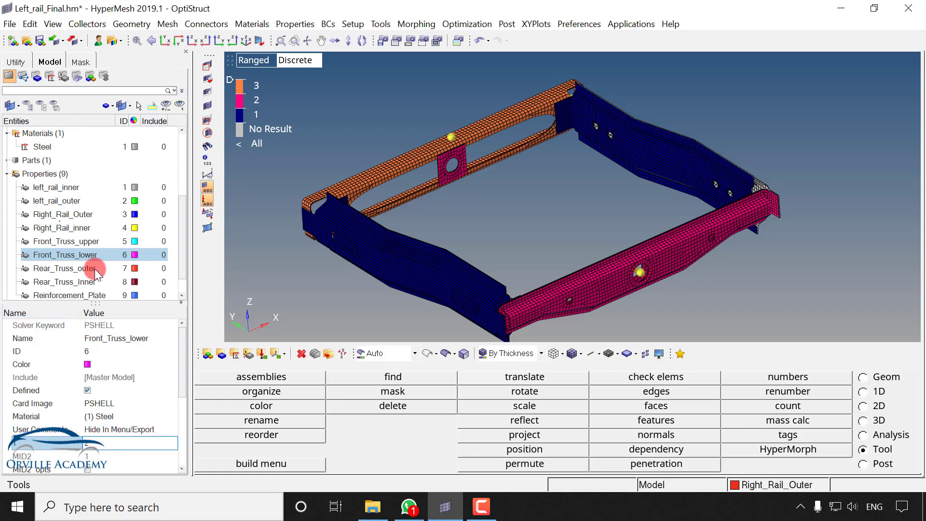
left_click(72, 241)
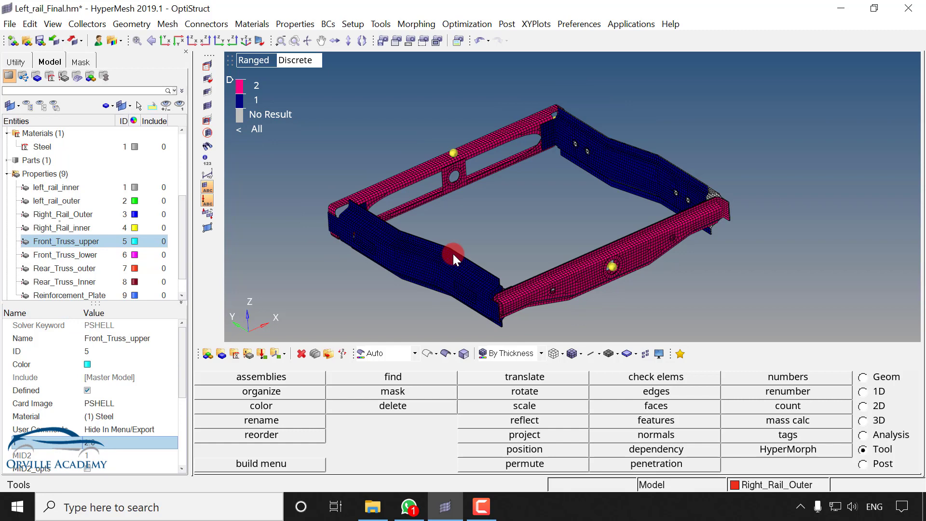